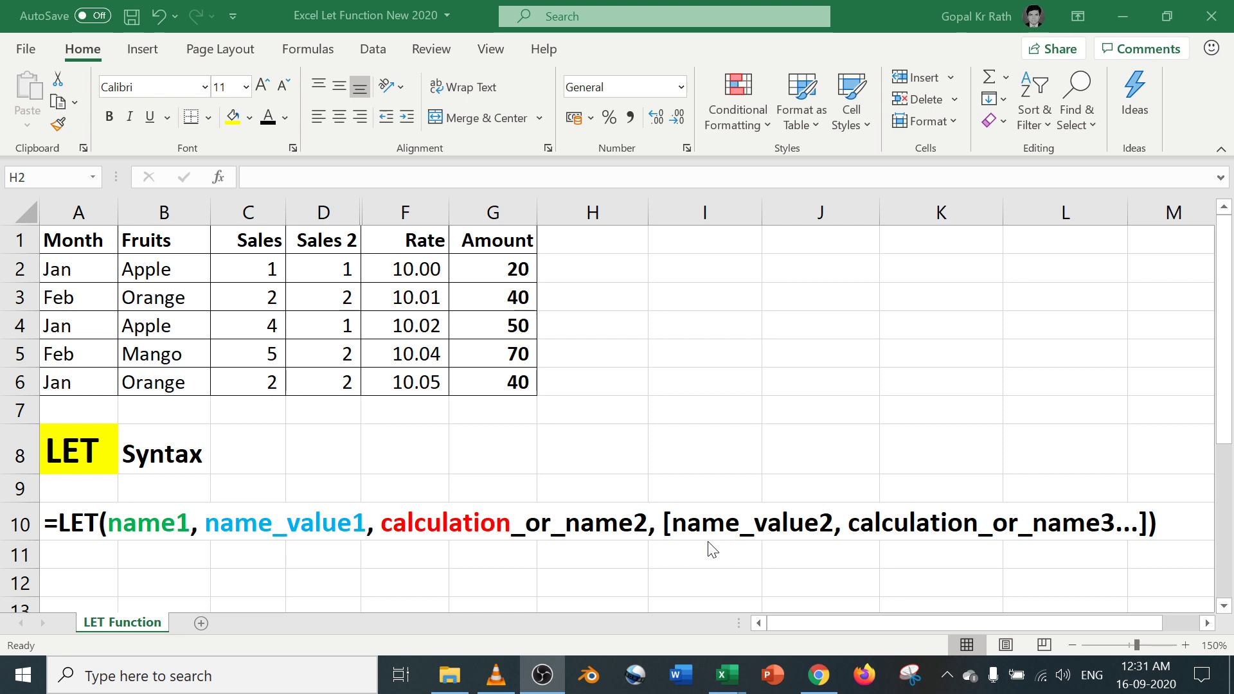
Enter the formula =LET(x,10,G2+x) in cell H2 to add 10 to the first row's amount.
{"action": "left_click", "coordinate": [604, 350]}
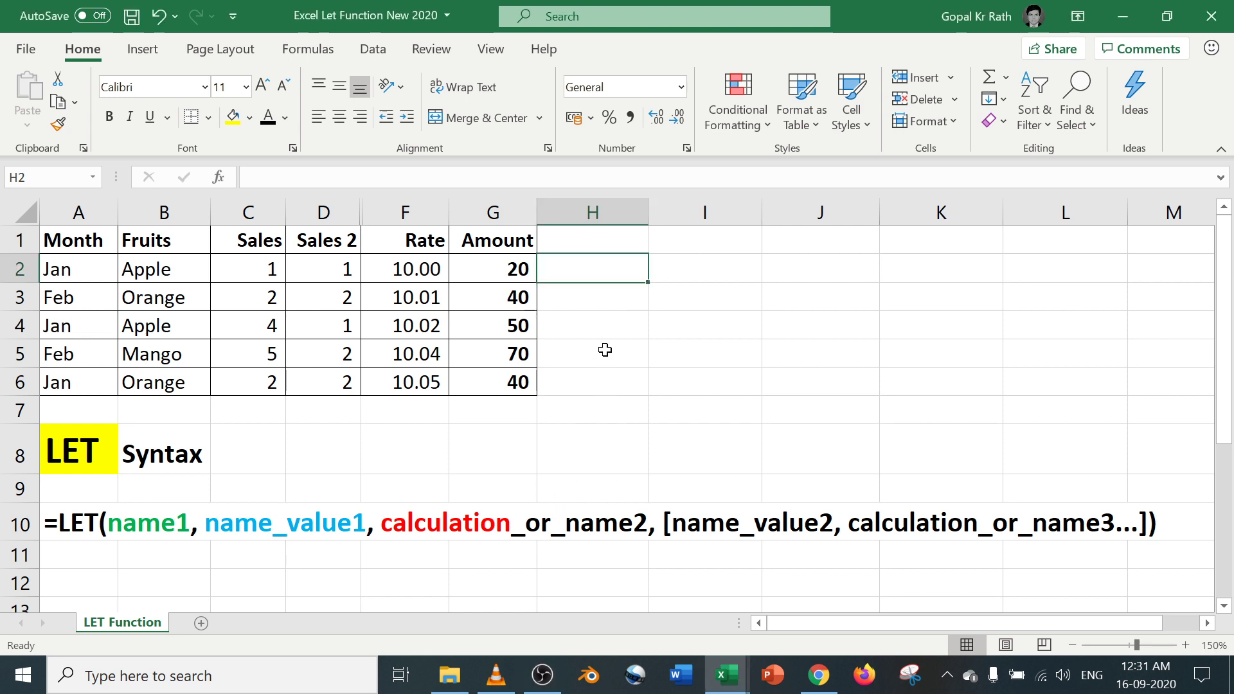
{"action": "left_click", "coordinate": [66, 524]}
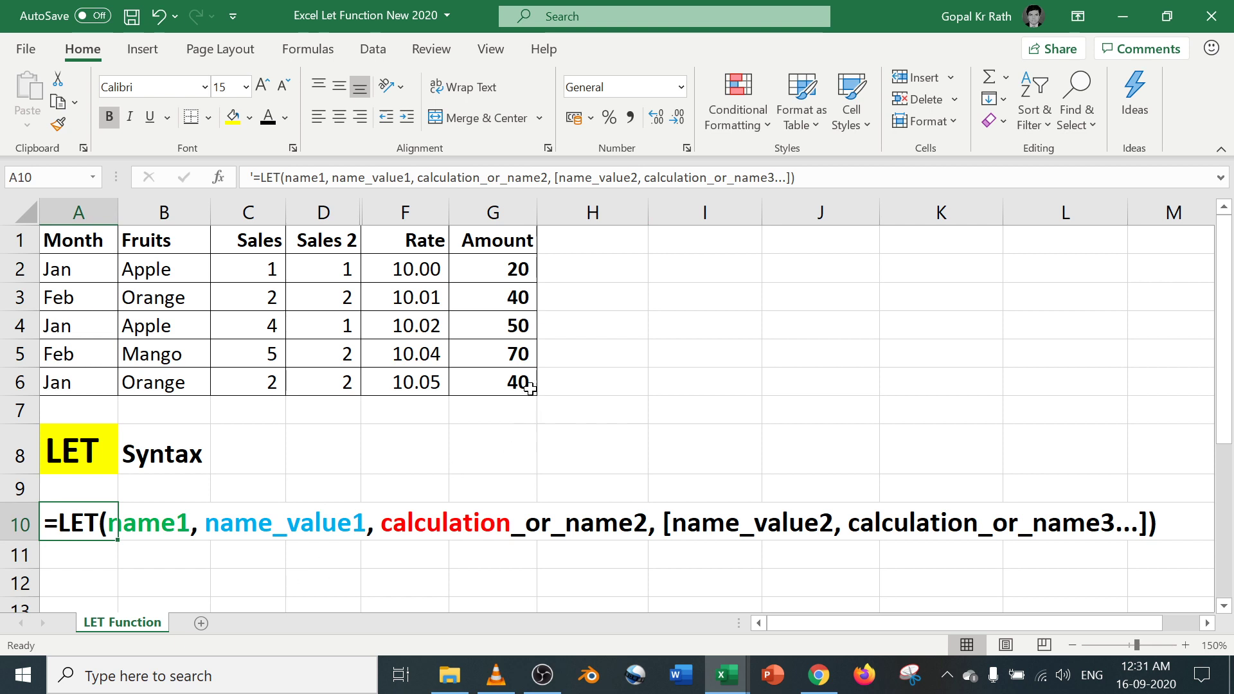
{"action": "left_click", "coordinate": [578, 273]}
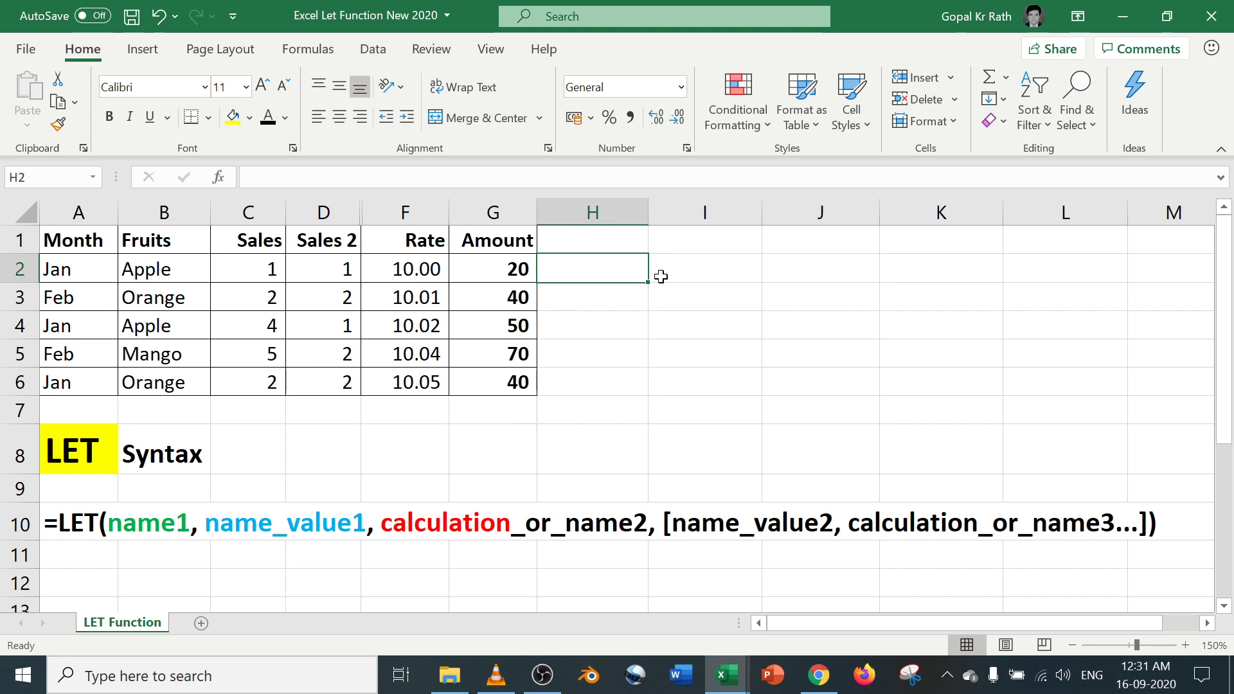
{"action": "type", "text": "="}
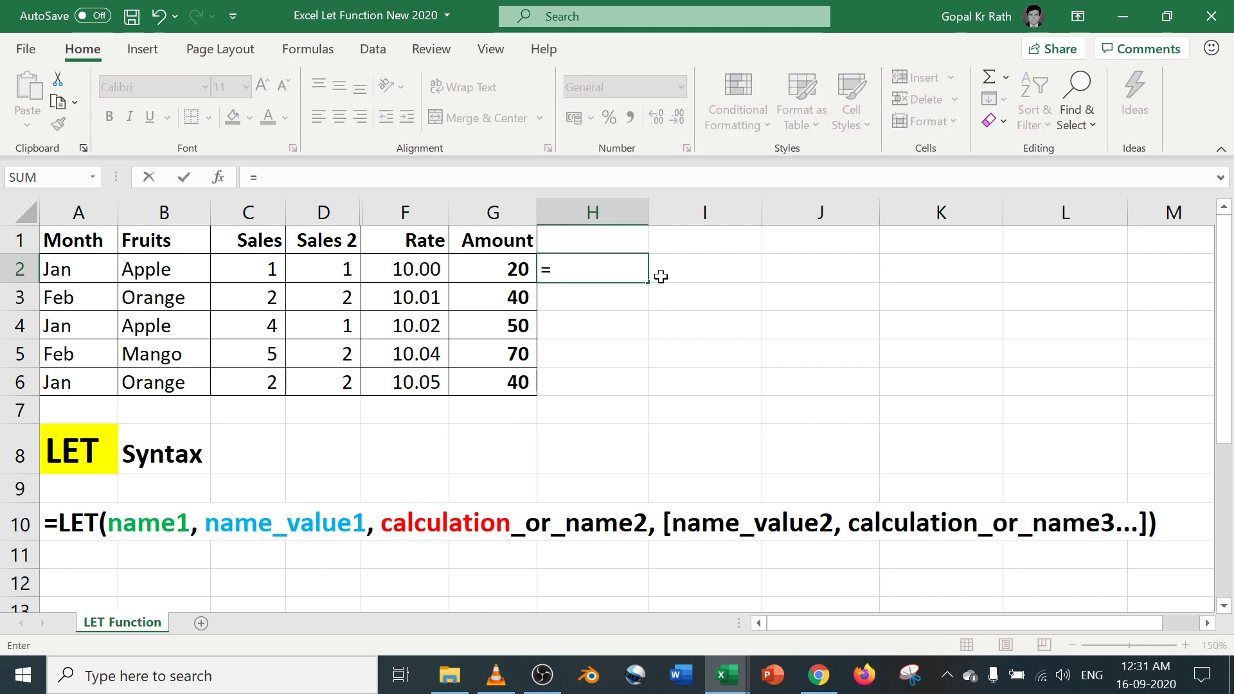
{"action": "type", "text": "let("}
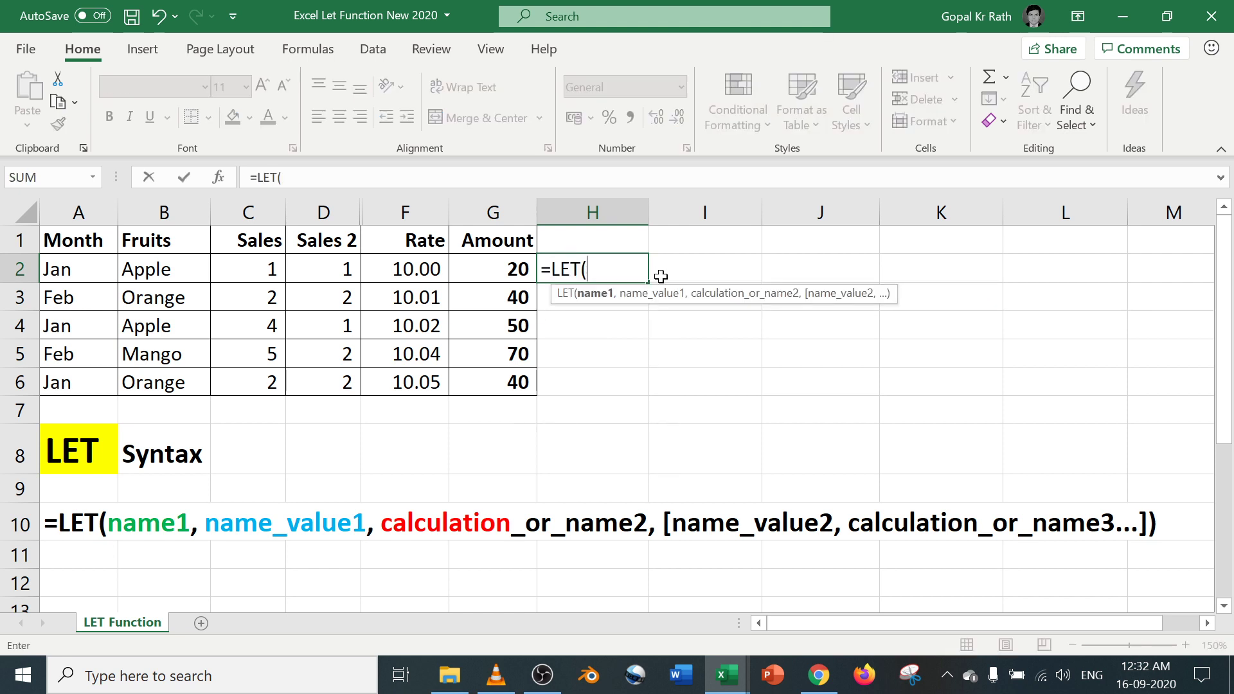
{"action": "type", "text": "x,"}
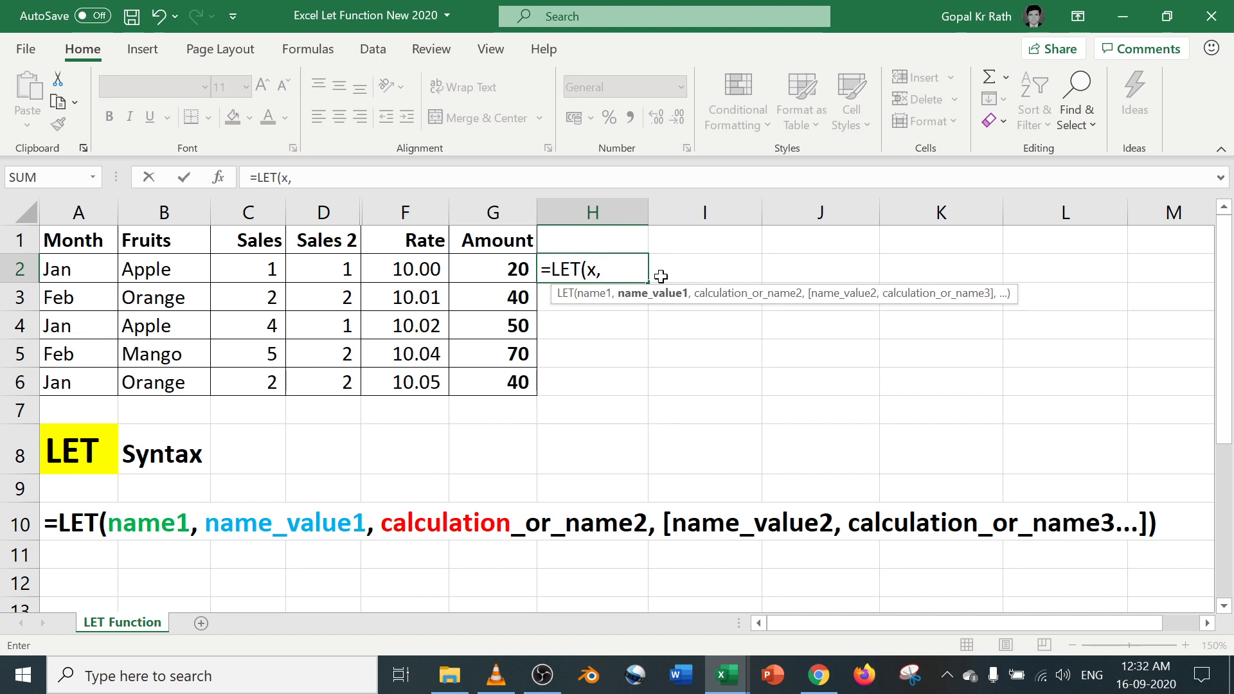
{"action": "type", "text": "10"}
{"action": "type", "text": ","}
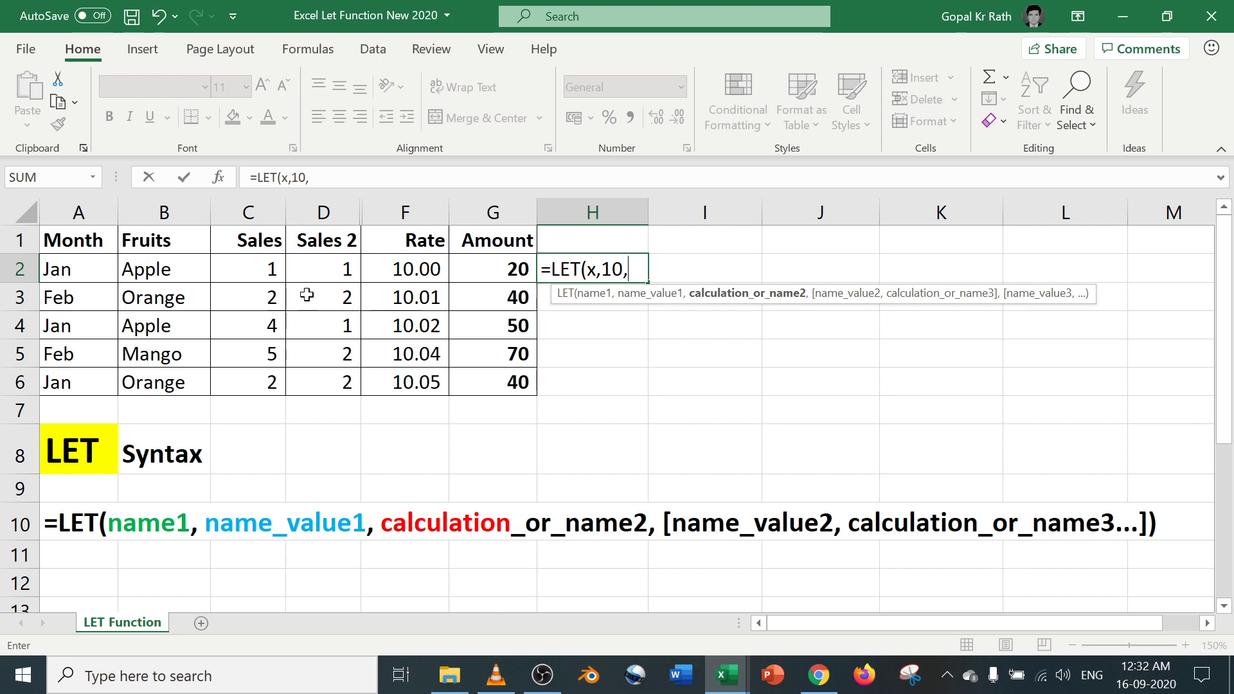
{"action": "left_click", "coordinate": [493, 270]}
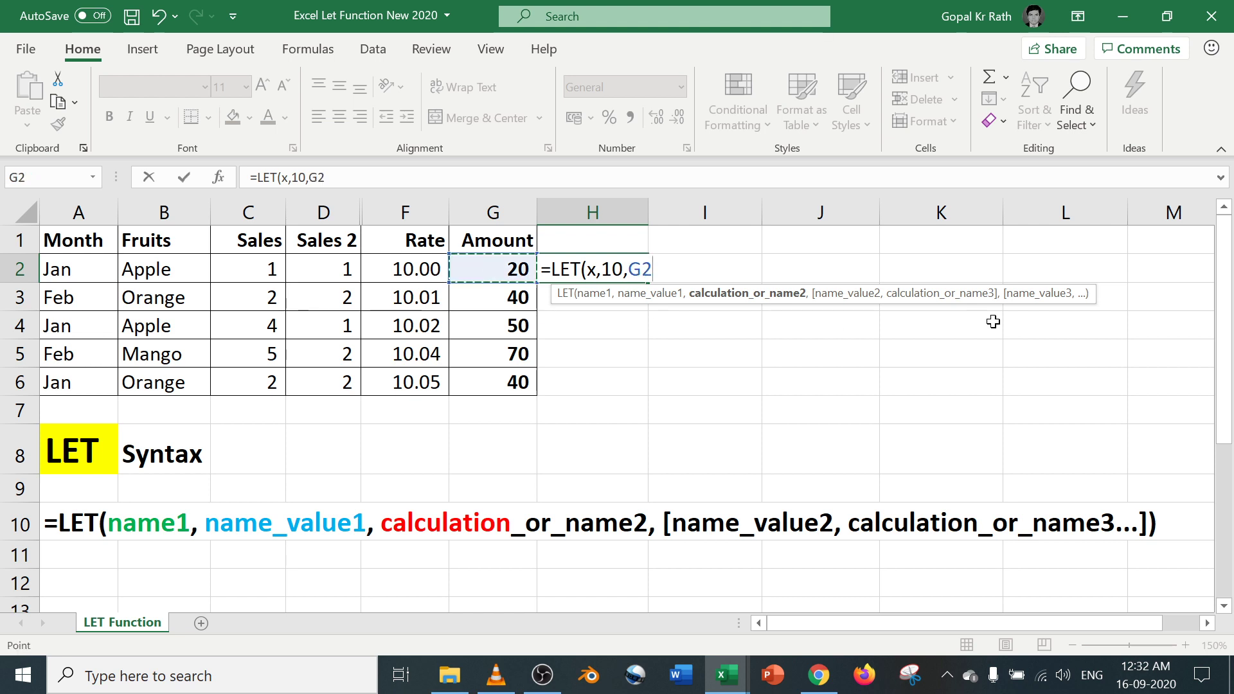
{"action": "type", "text": "+x"}
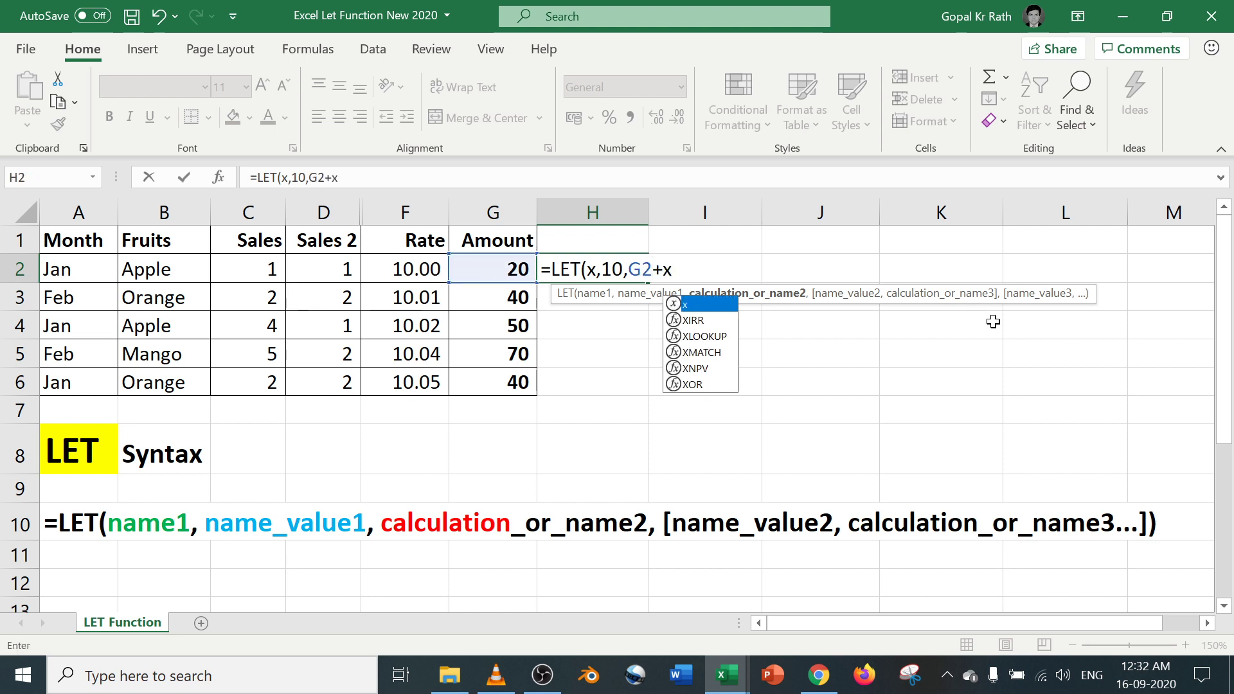
{"action": "type", "text": ")"}
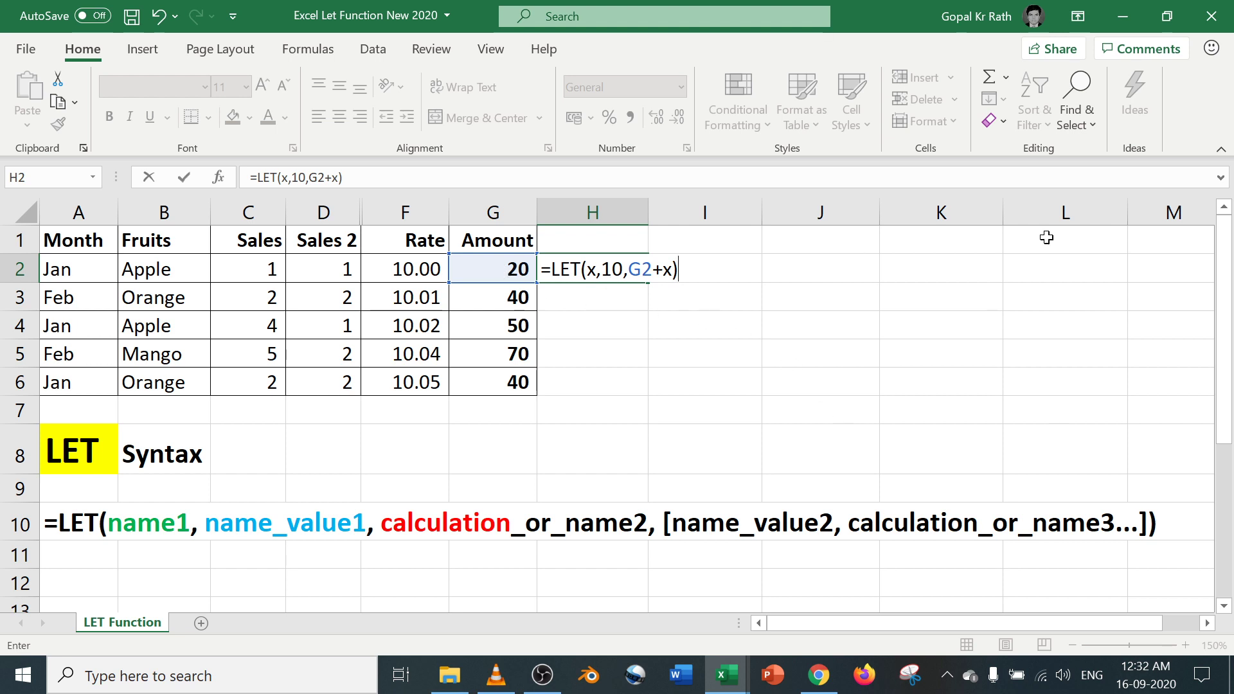
{"action": "key", "text": "Return"}
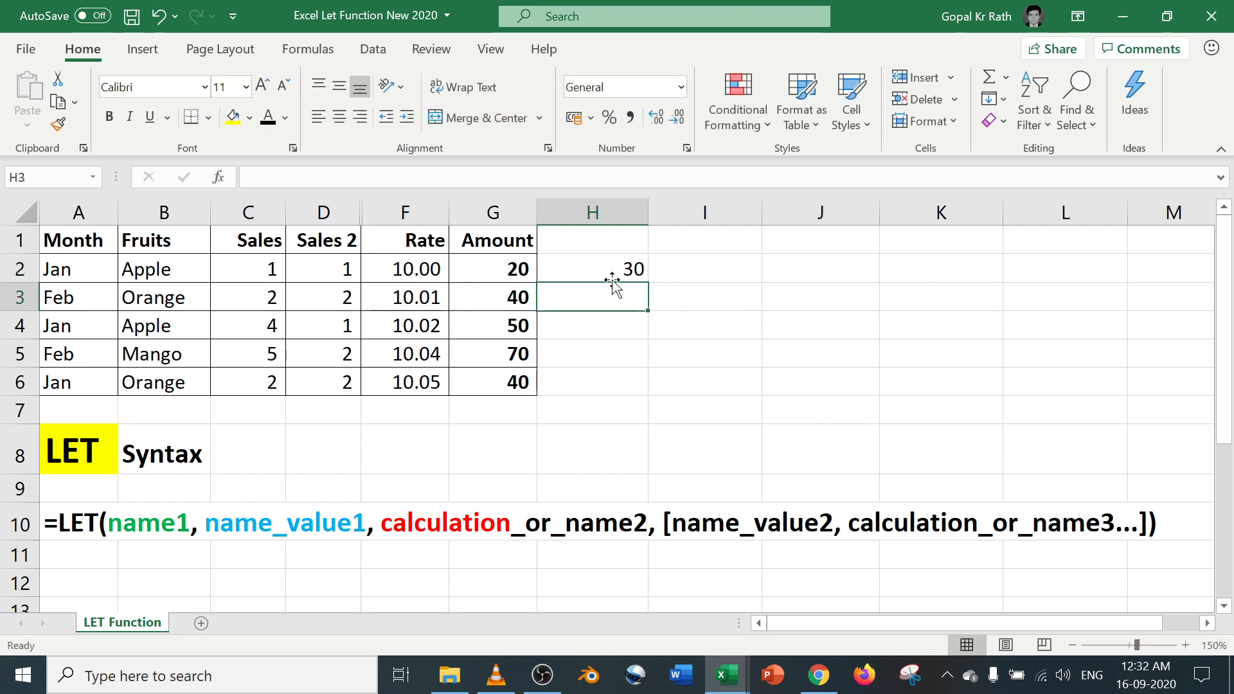
Fill the LET formula from H2 down to H6 and check the copied formula in H3.
{"action": "left_click_drag", "start_coordinate": [617, 275], "coordinate": [611, 380]}
{"action": "key", "text": "ctrl+d"}
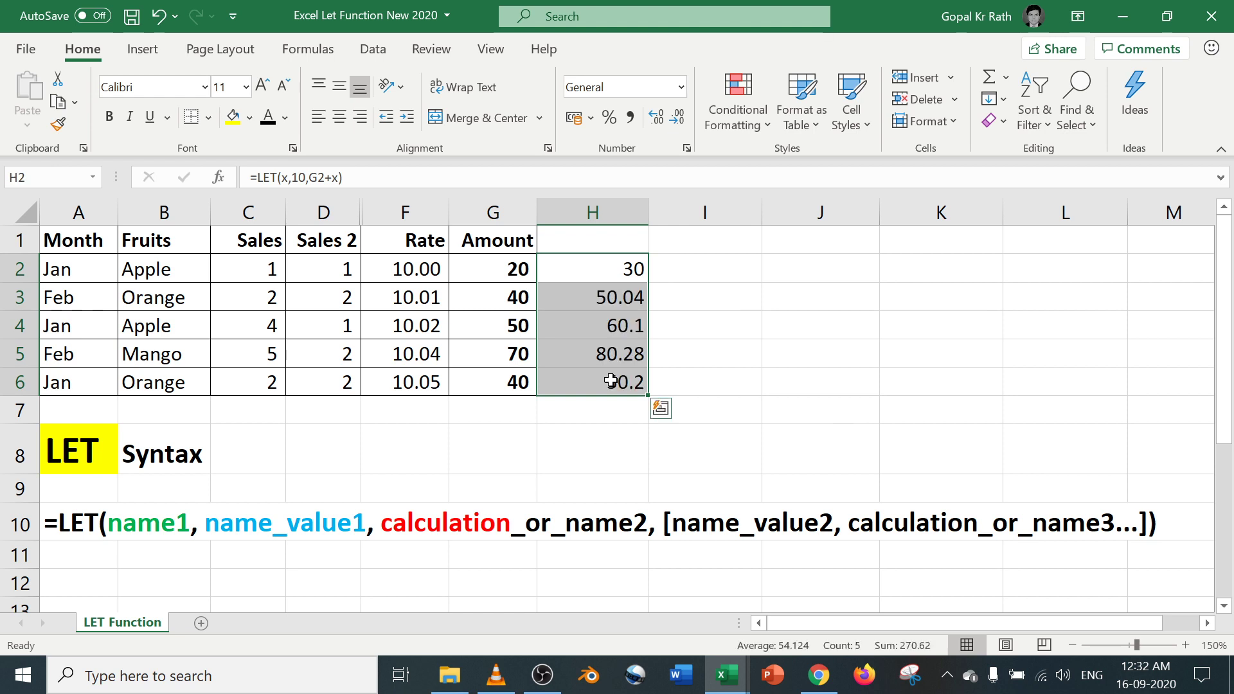
{"action": "left_click", "coordinate": [656, 320]}
{"action": "double_click", "coordinate": [633, 293]}
{"action": "key", "text": "Escape"}
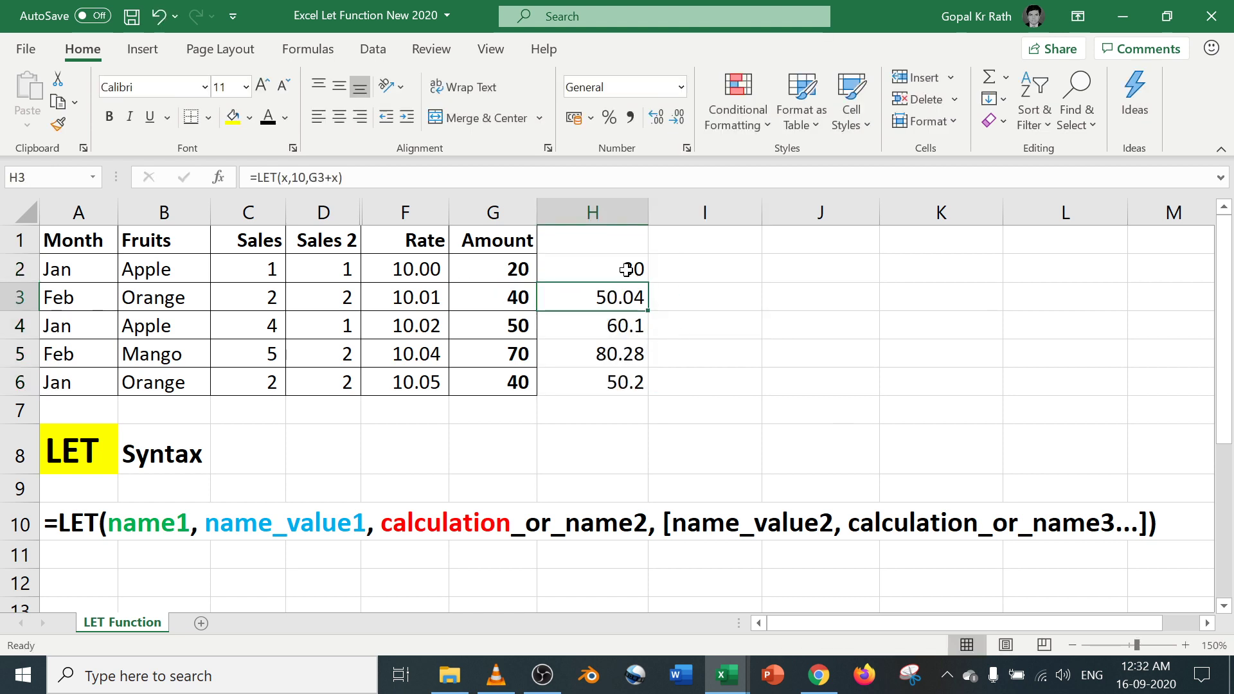
Format the results in H2:H6 with the comma number style and no decimal places.
{"action": "left_click_drag", "start_coordinate": [634, 270], "coordinate": [629, 372]}
{"action": "left_click", "coordinate": [628, 117]}
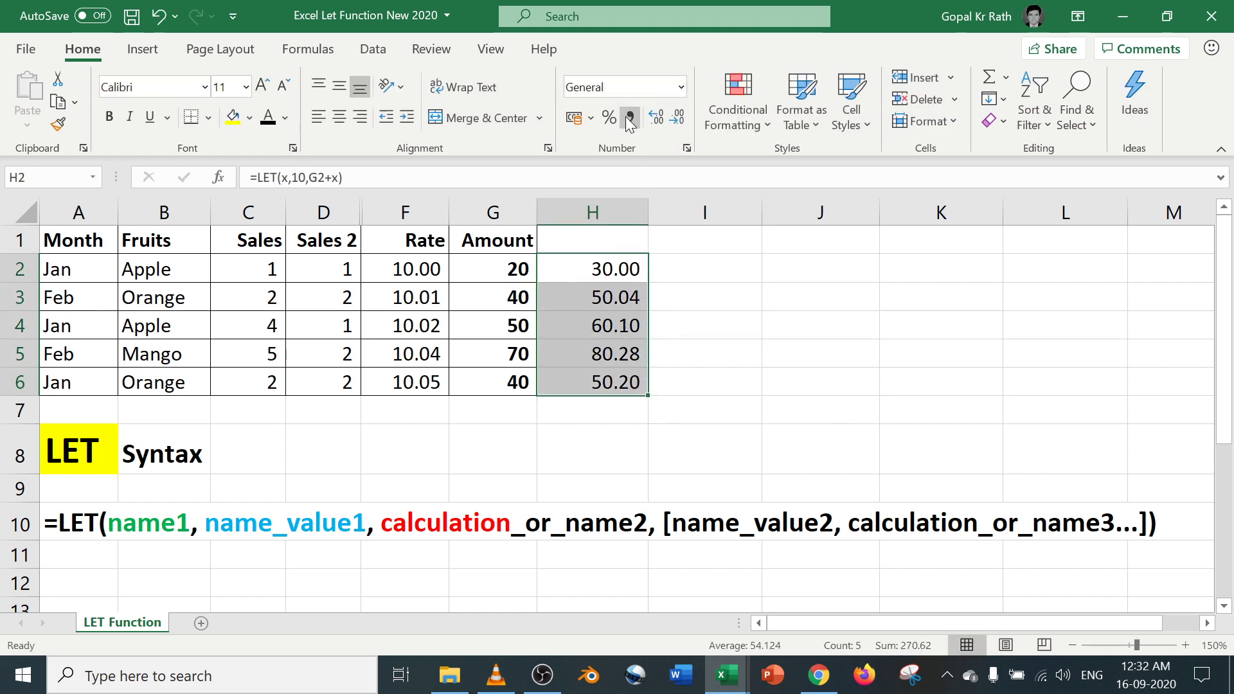
{"action": "left_click", "coordinate": [677, 118]}
{"action": "left_click", "coordinate": [677, 119]}
Examine the copied LET formulas in cells H3, H4 and H5 without changing them.
{"action": "double_click", "coordinate": [629, 295]}
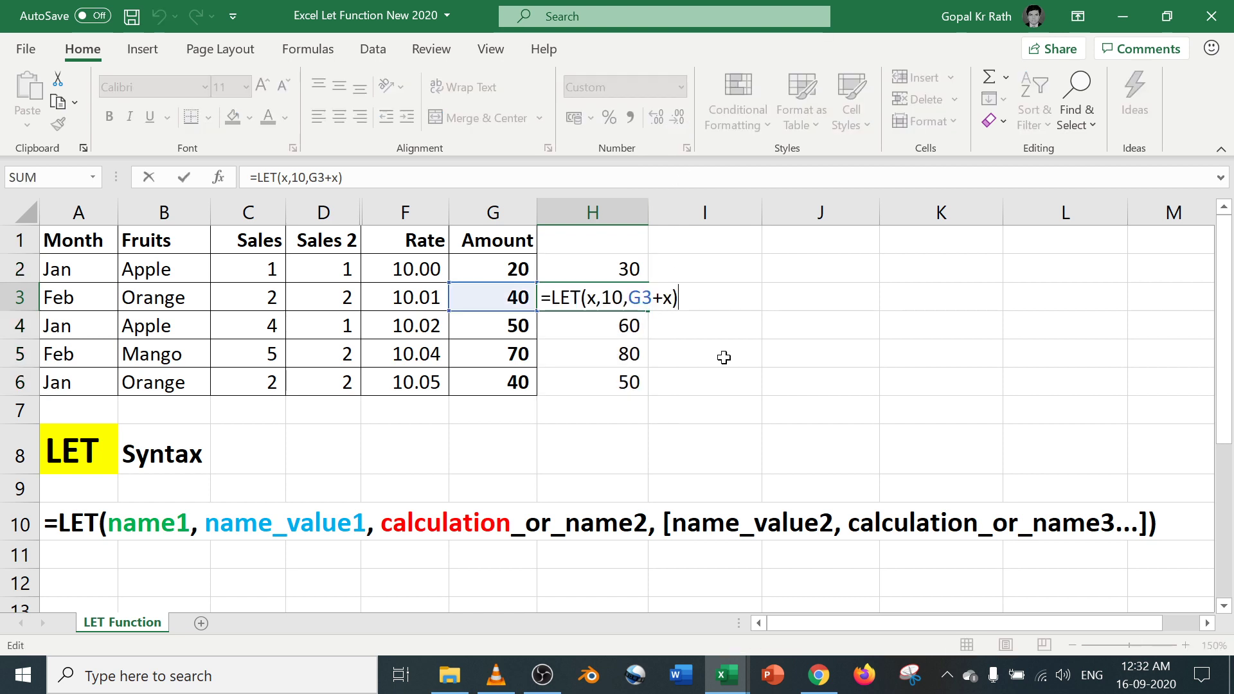
{"action": "key", "text": "Escape"}
{"action": "double_click", "coordinate": [633, 326]}
{"action": "key", "text": "Escape"}
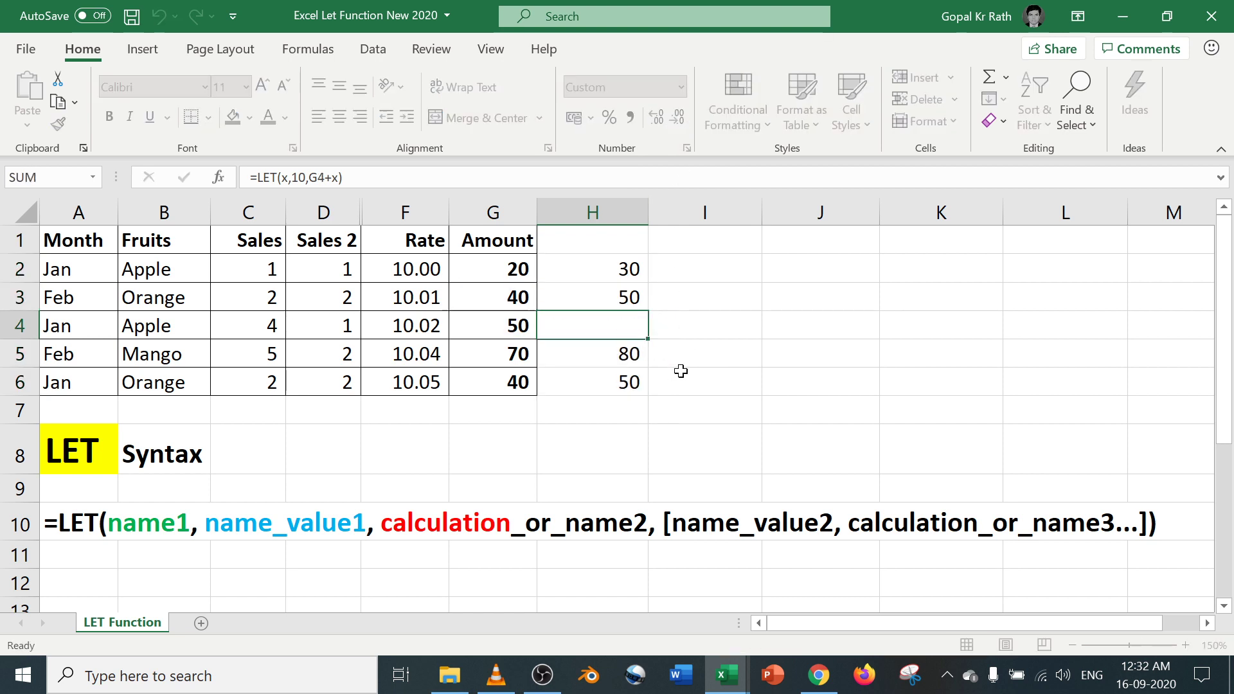
{"action": "double_click", "coordinate": [619, 355]}
{"action": "key", "text": "Escape"}
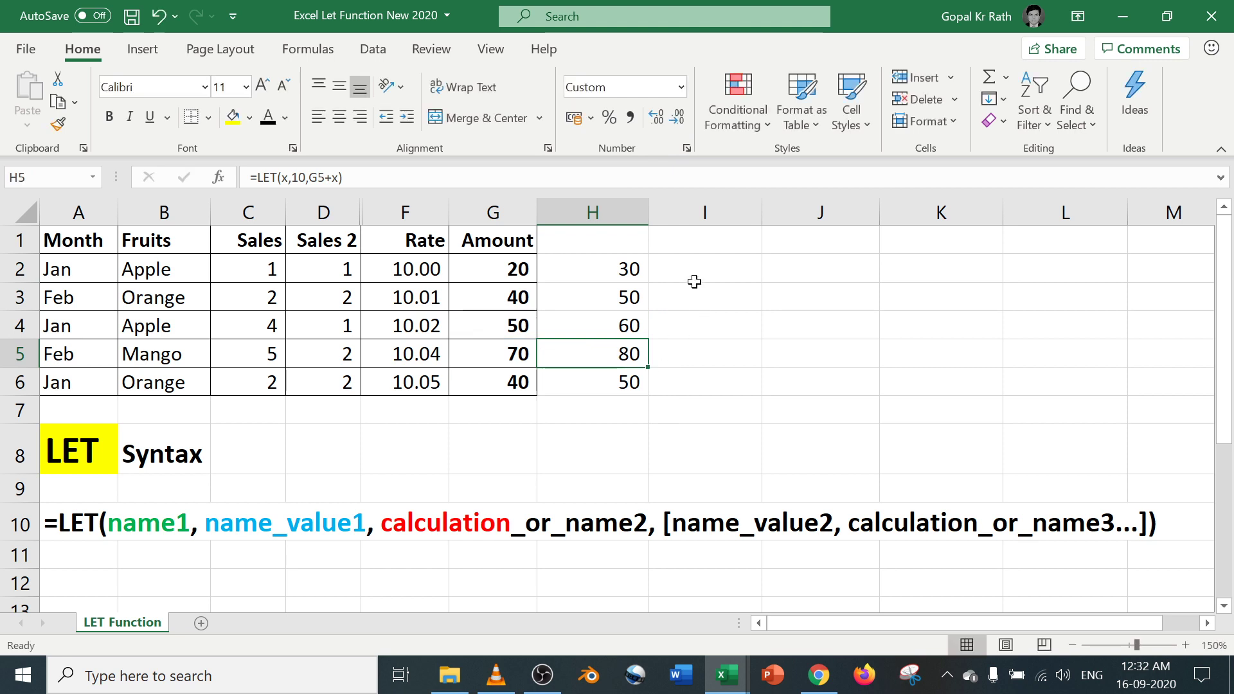
Enter the two-name formula =LET(a,5,b,6,a+b) in cell I2.
{"action": "left_click", "coordinate": [697, 274]}
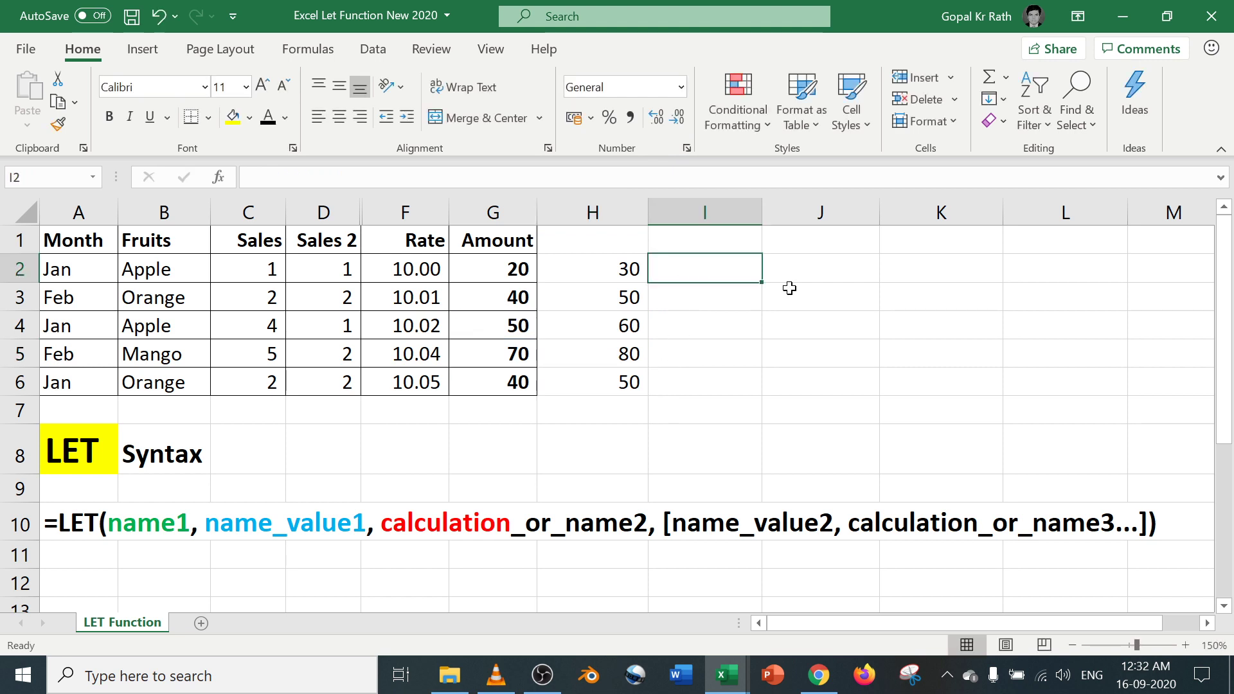
{"action": "type", "text": "="}
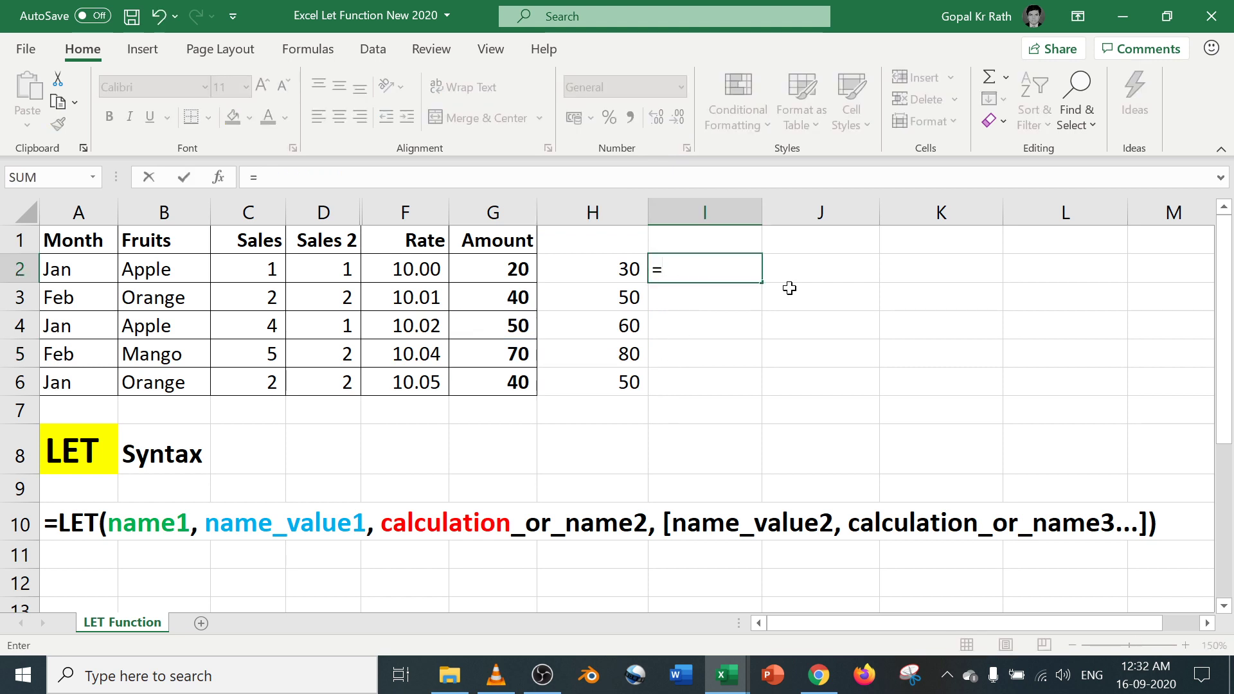
{"action": "type", "text": "let"}
{"action": "key", "text": "Tab"}
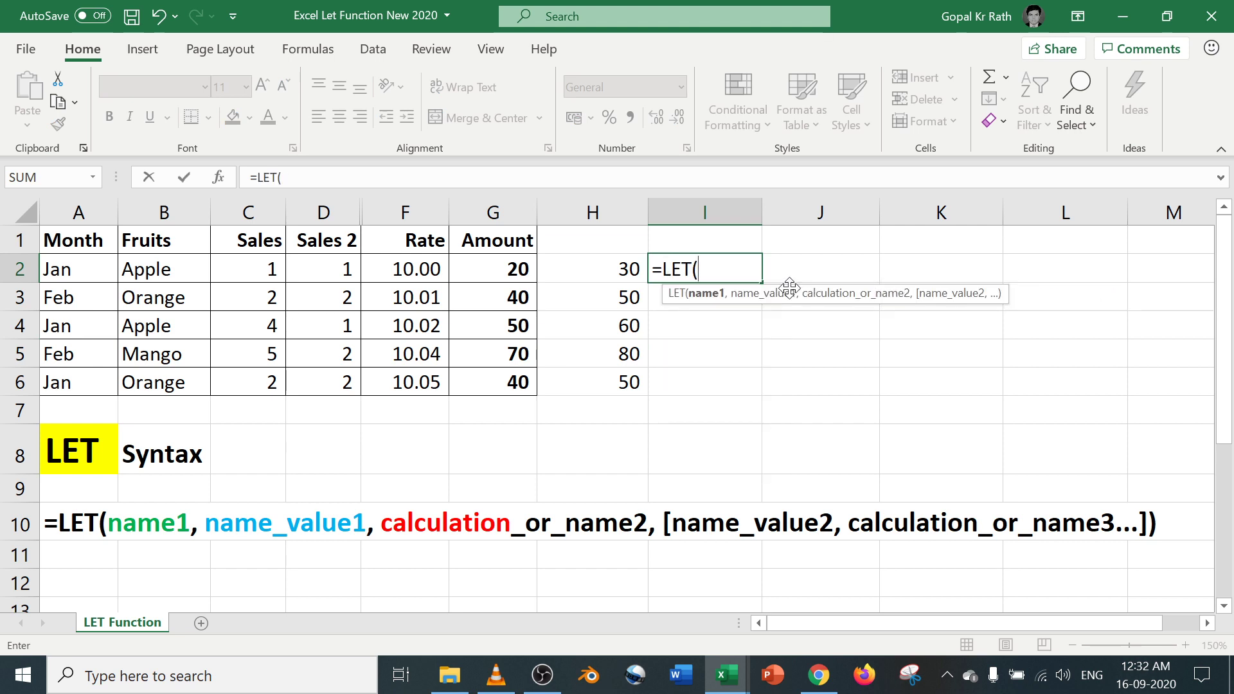
{"action": "type", "text": "a,"}
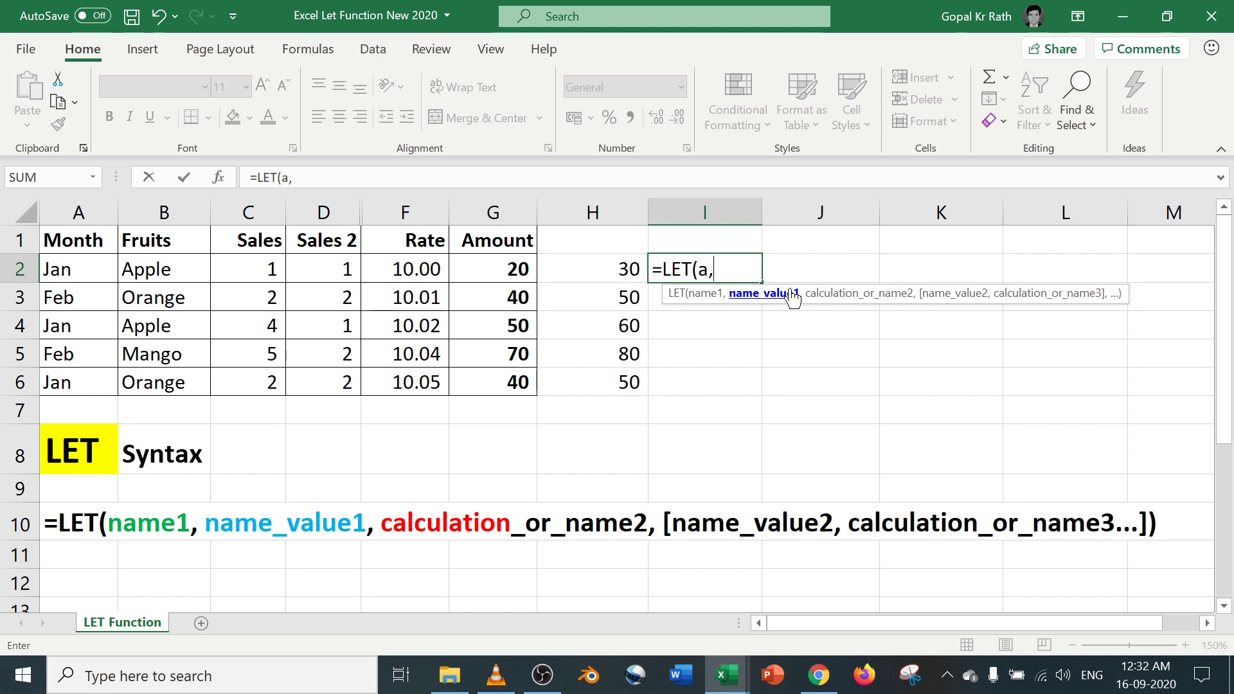
{"action": "type", "text": "5,b"}
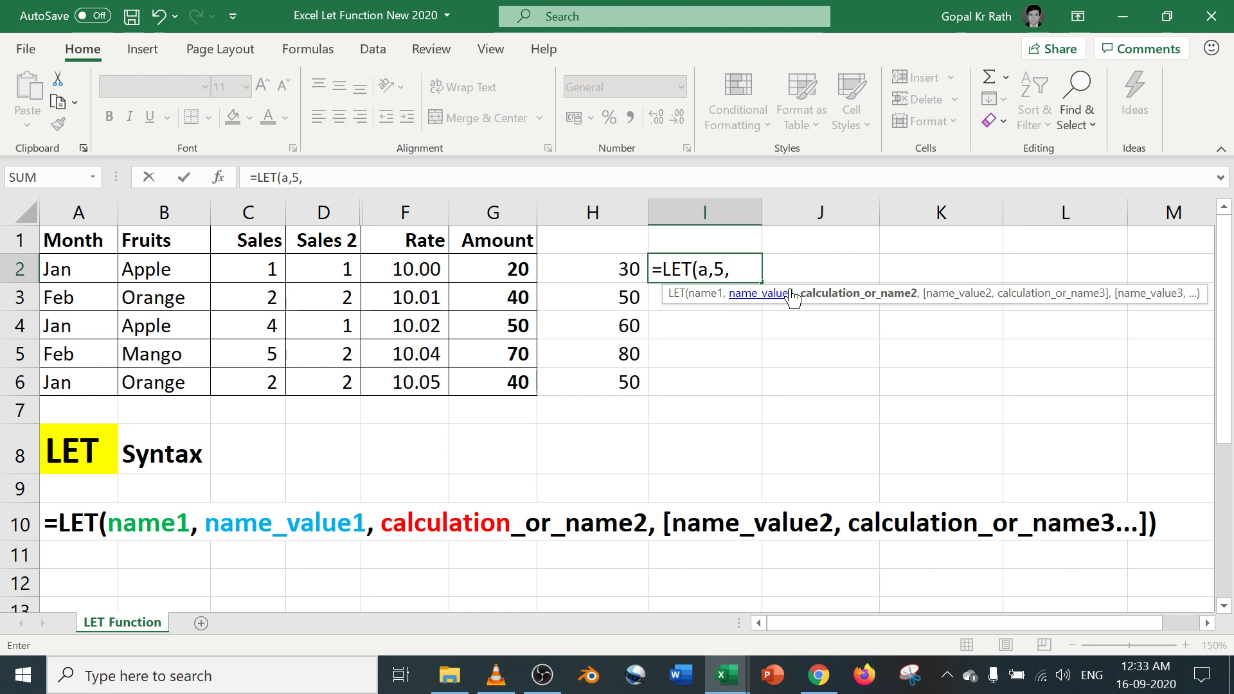
{"action": "type", "text": ","}
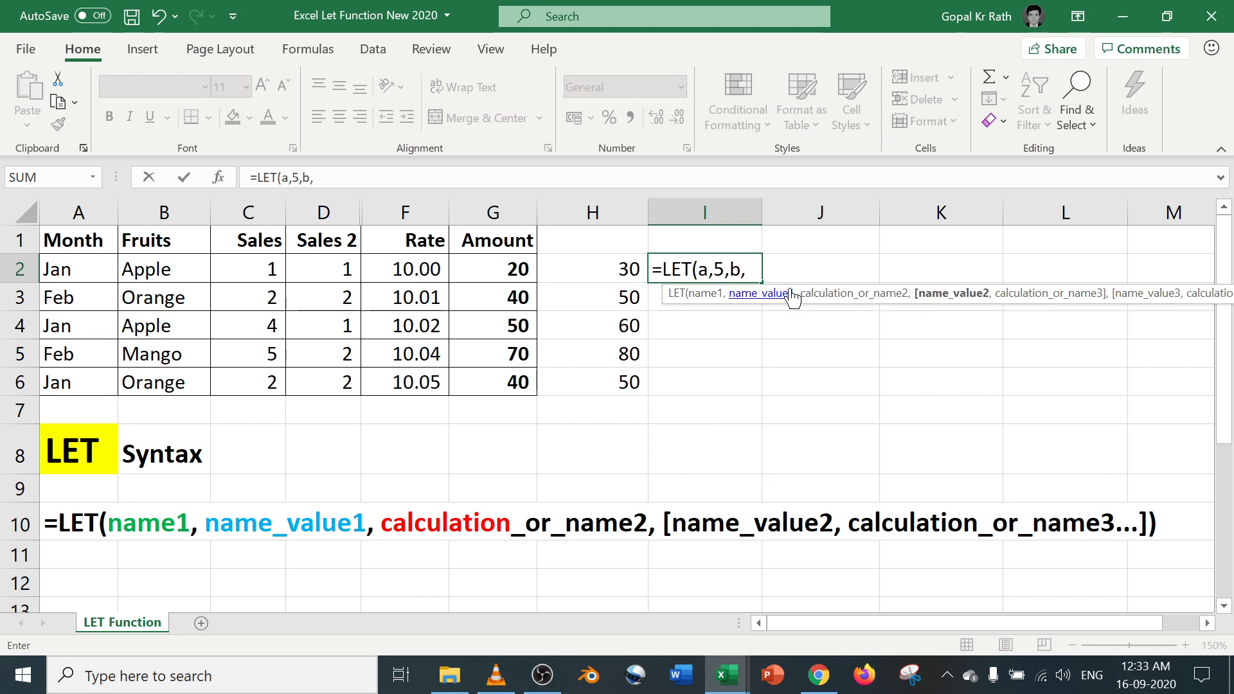
{"action": "type", "text": "6,"}
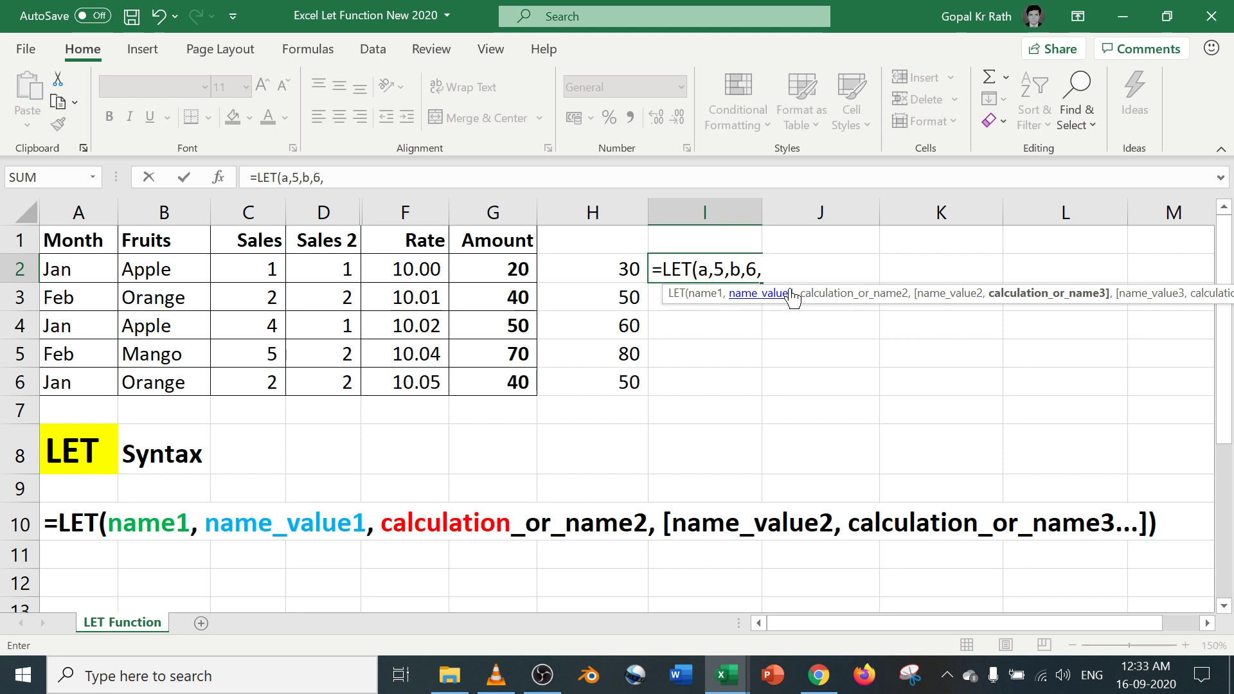
{"action": "type", "text": "a+b)"}
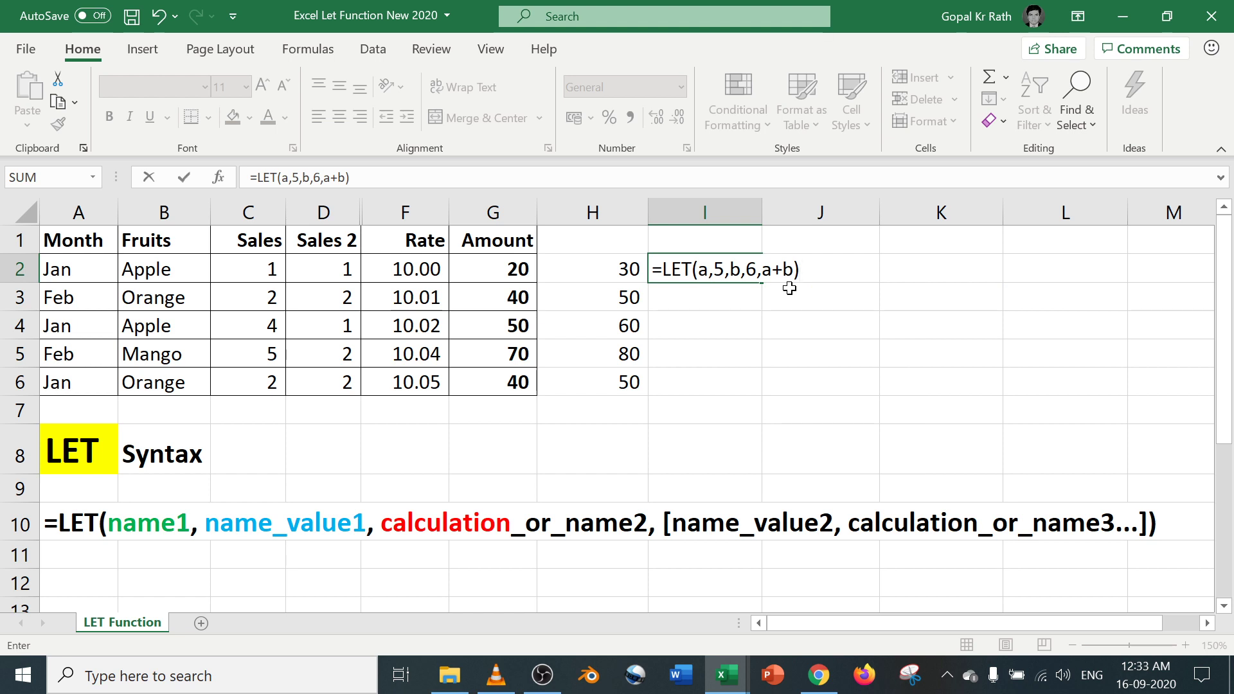
{"action": "key", "text": "Return"}
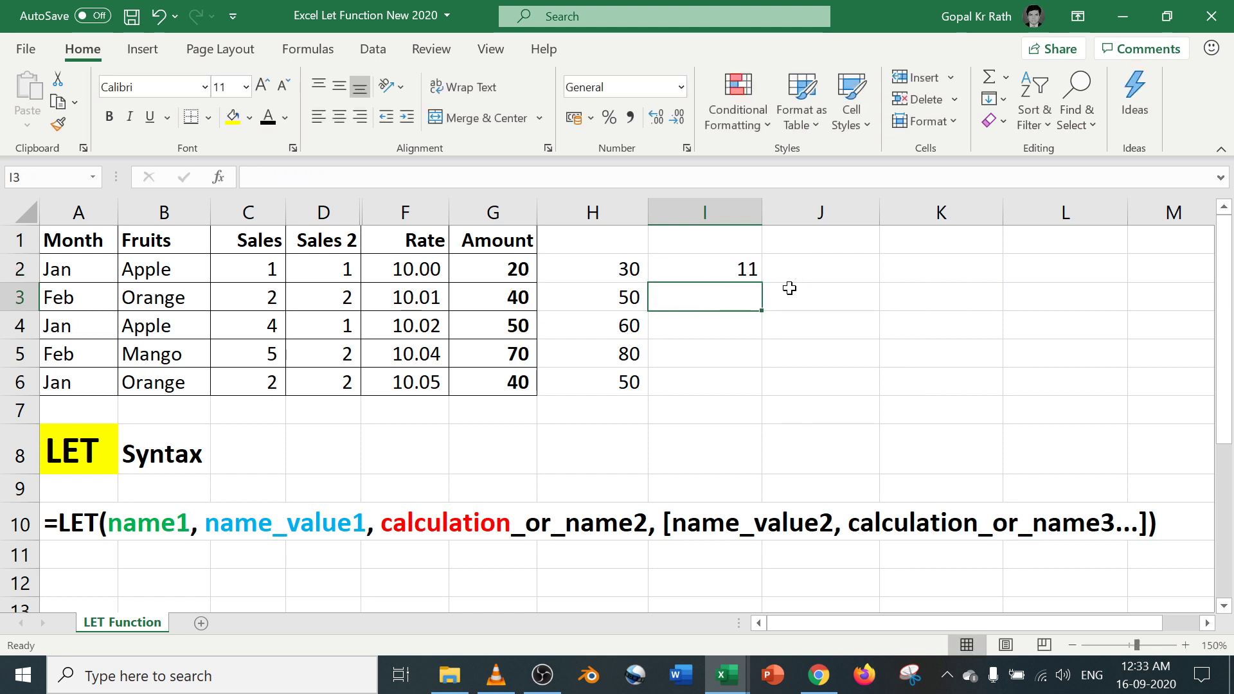
Replace the calculation a+b in I2's LET formula with (C2*a), keeping both name definitions.
{"action": "key", "text": "Up"}
{"action": "key", "text": "F2"}
{"action": "key", "text": "Left"}
{"action": "key", "text": "shift+Left"}
{"action": "key", "text": "shift+Left"}
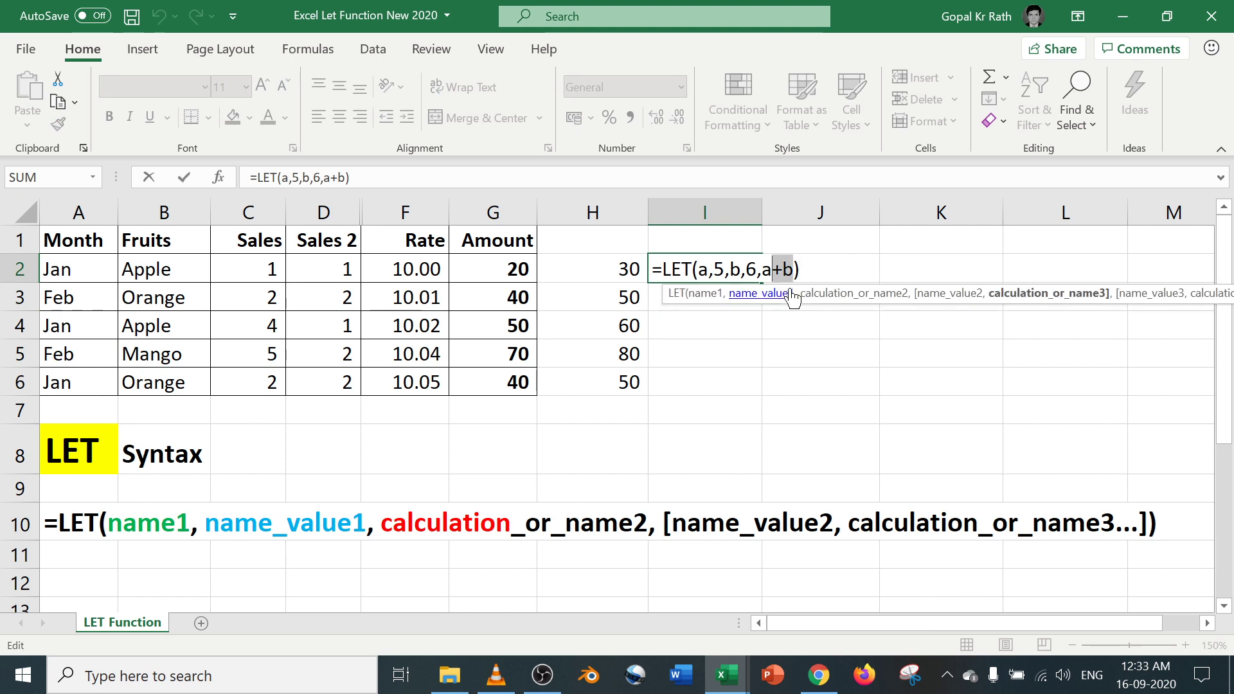
{"action": "key", "text": "shift+Left"}
{"action": "key", "text": "BackSpace"}
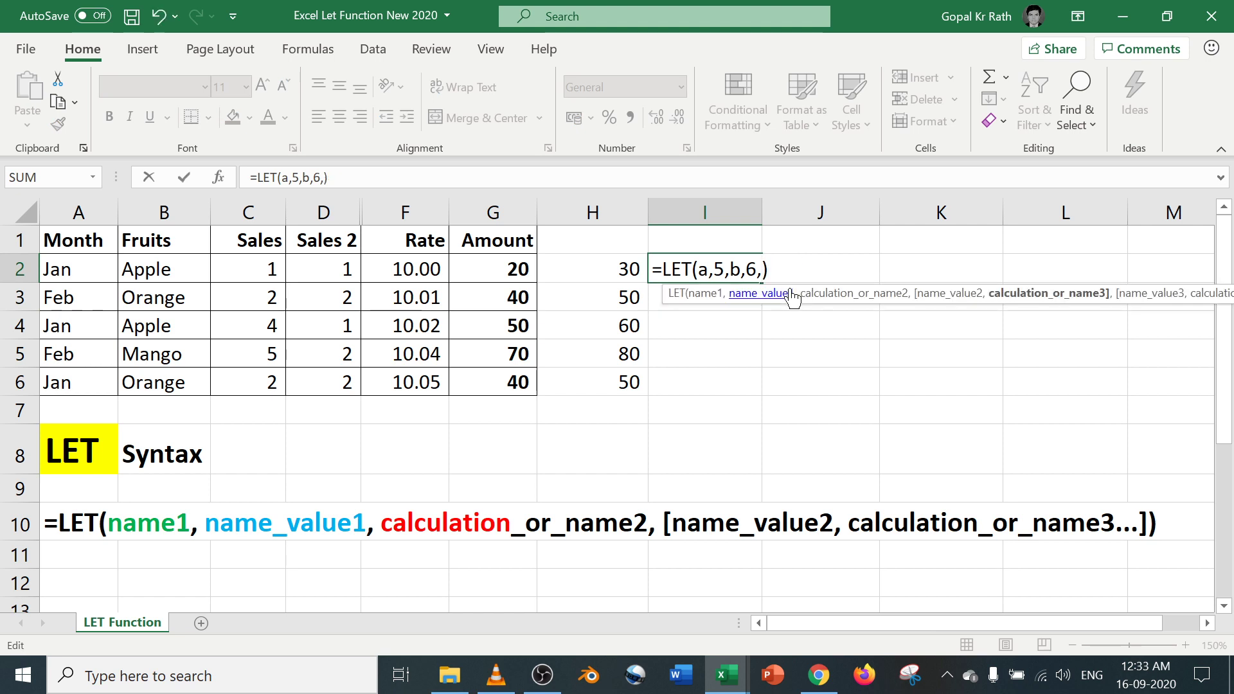
{"action": "left_click", "coordinate": [267, 269]}
{"action": "type", "text": "*"}
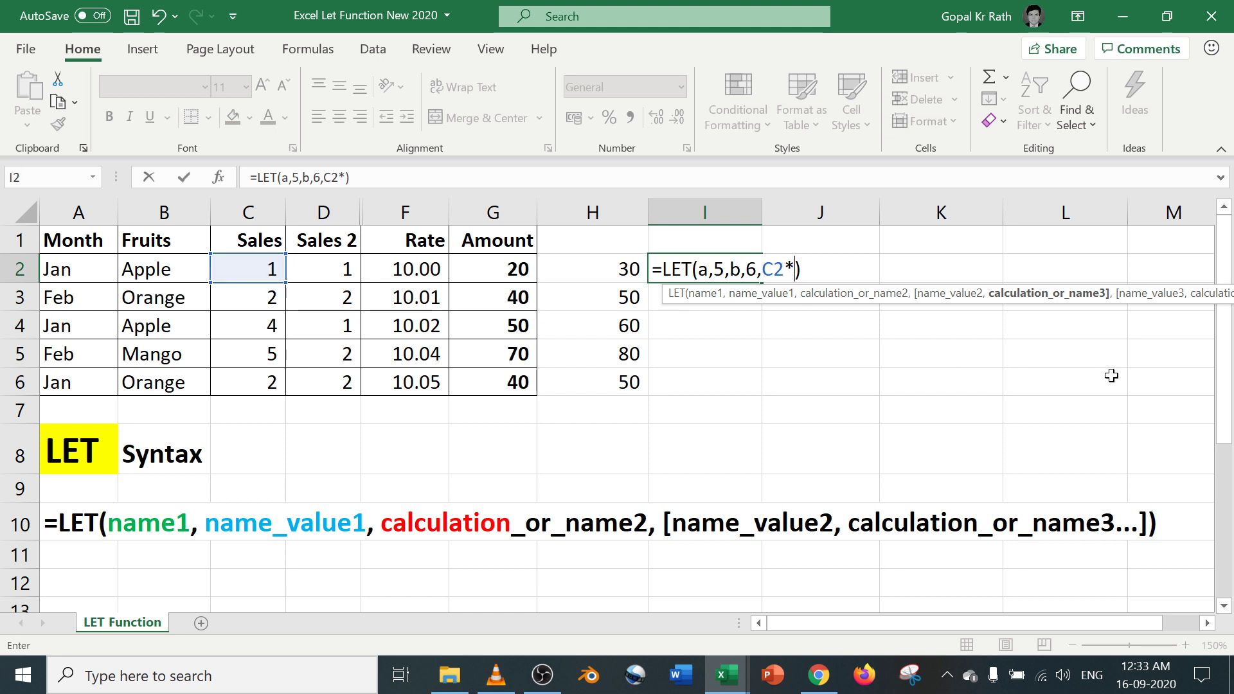
{"action": "type", "text": "a"}
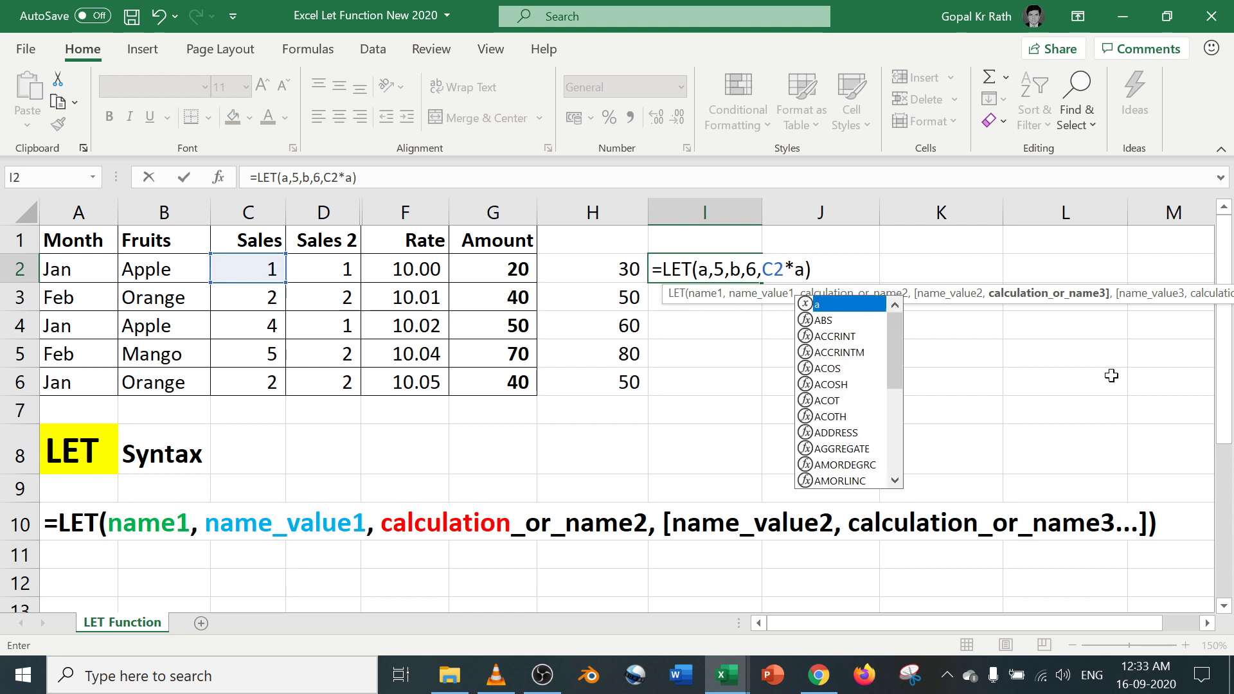
{"action": "type", "text": ")"}
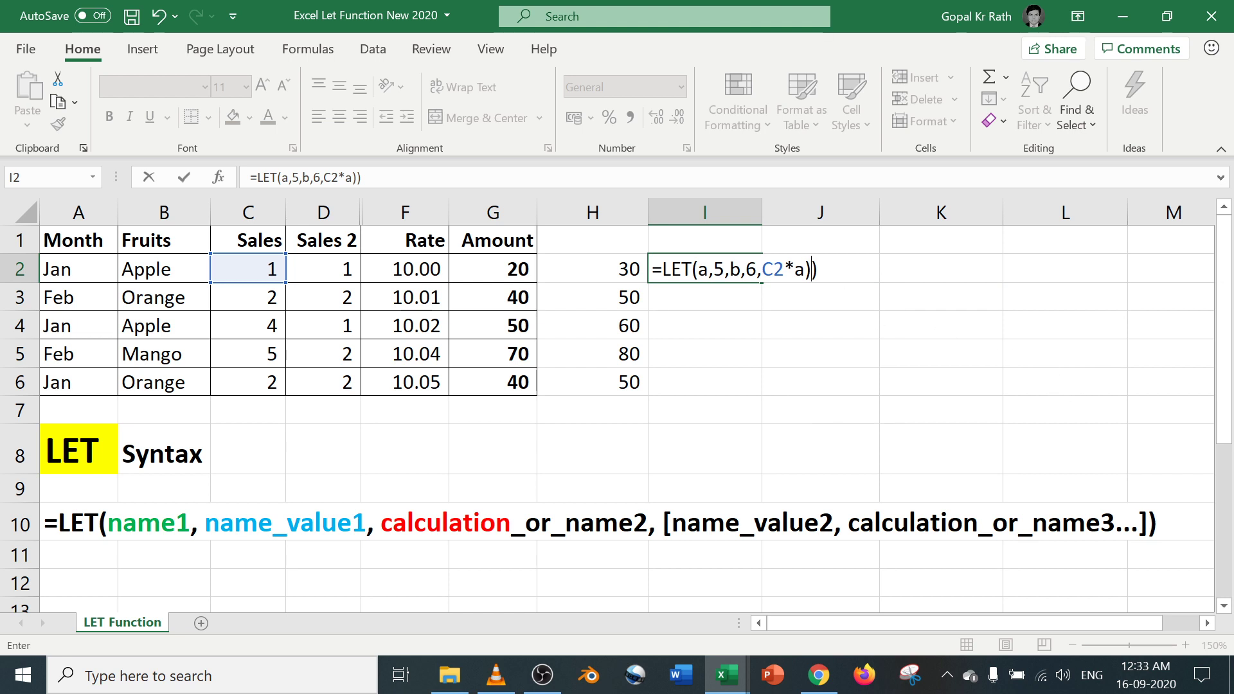
{"action": "left_click", "coordinate": [763, 270]}
{"action": "type", "text": "("}
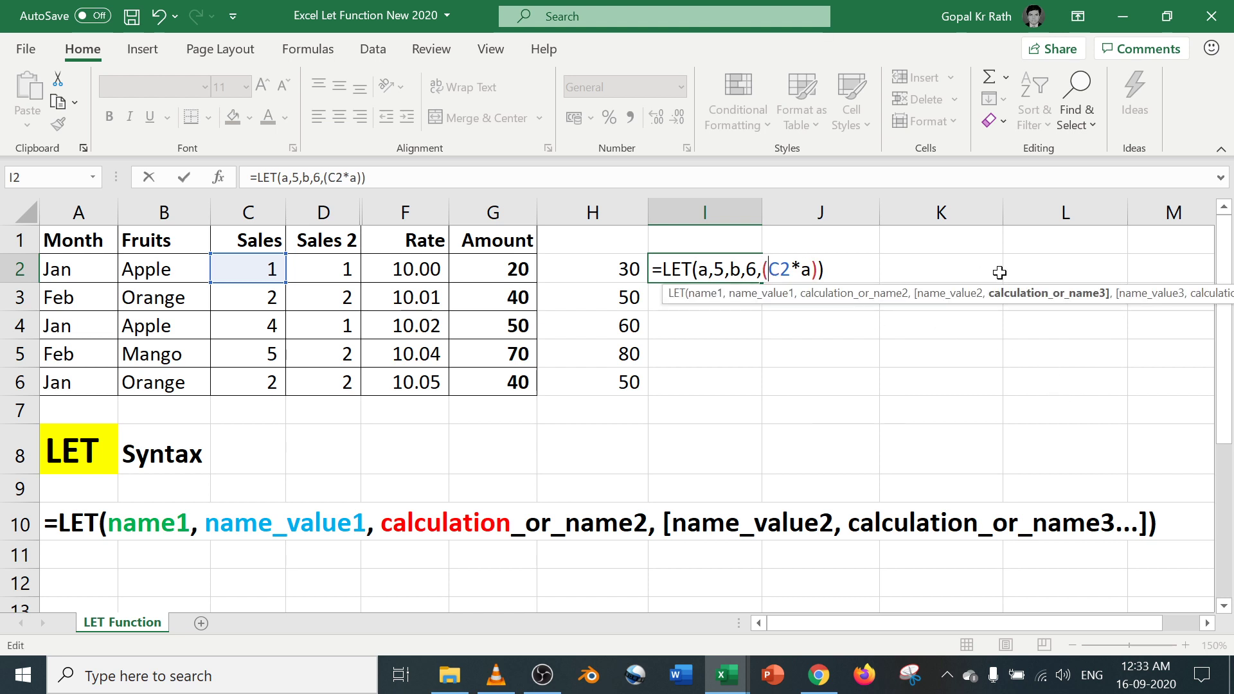
Add +(D2*b) after (C2*a) in I2's LET formula, commit it, and reopen the formula for review.
{"action": "key", "text": "Right"}
{"action": "key", "text": "Right"}
{"action": "key", "text": "Right"}
{"action": "type", "text": "+("}
{"action": "left_click", "coordinate": [328, 275]}
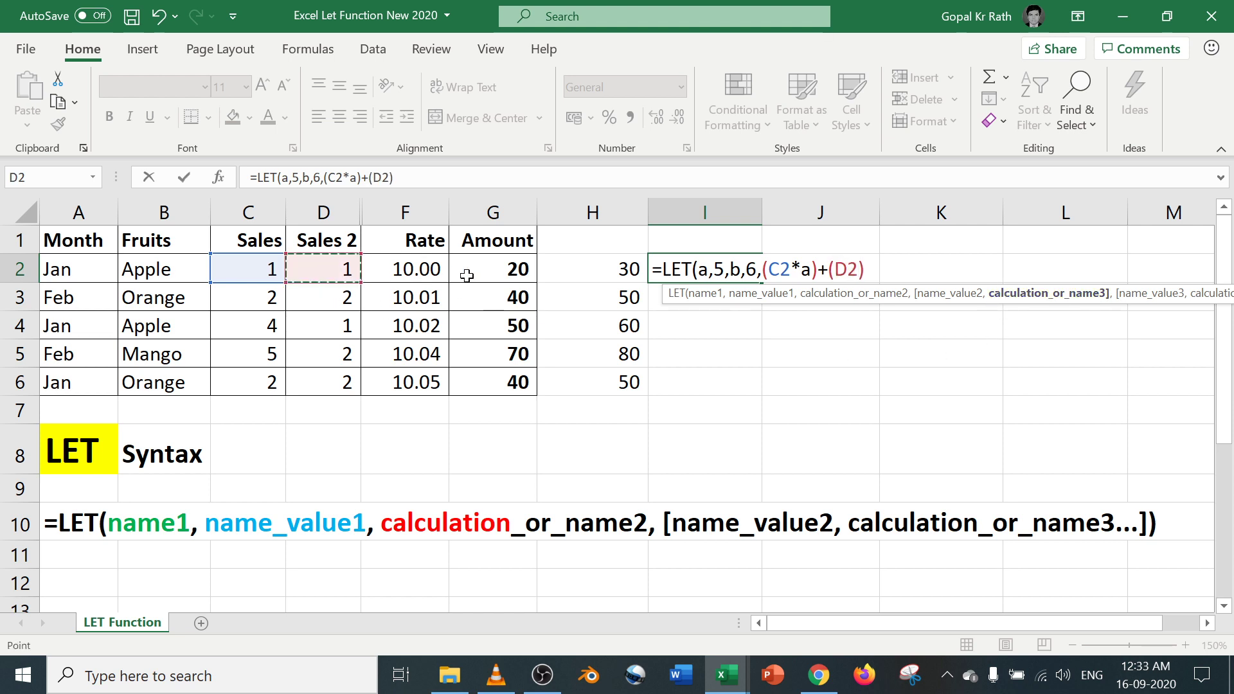
{"action": "type", "text": "*b))"}
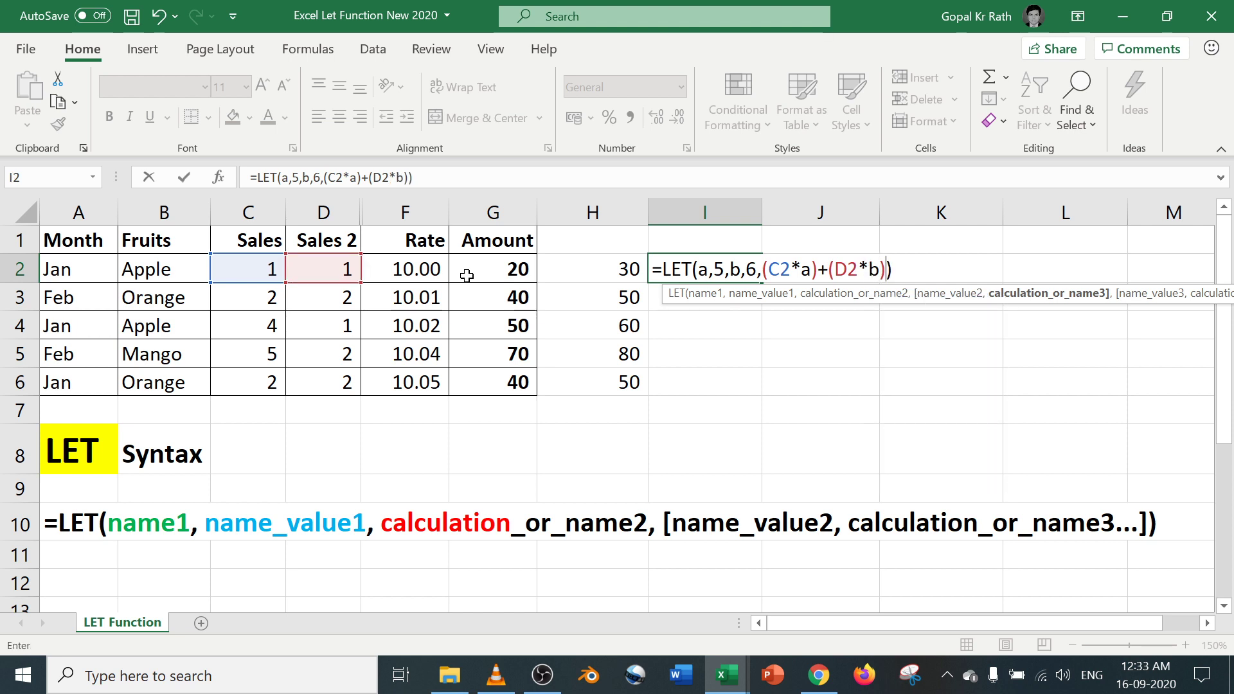
{"action": "key", "text": "Return"}
{"action": "key", "text": "Up"}
{"action": "key", "text": "F2"}
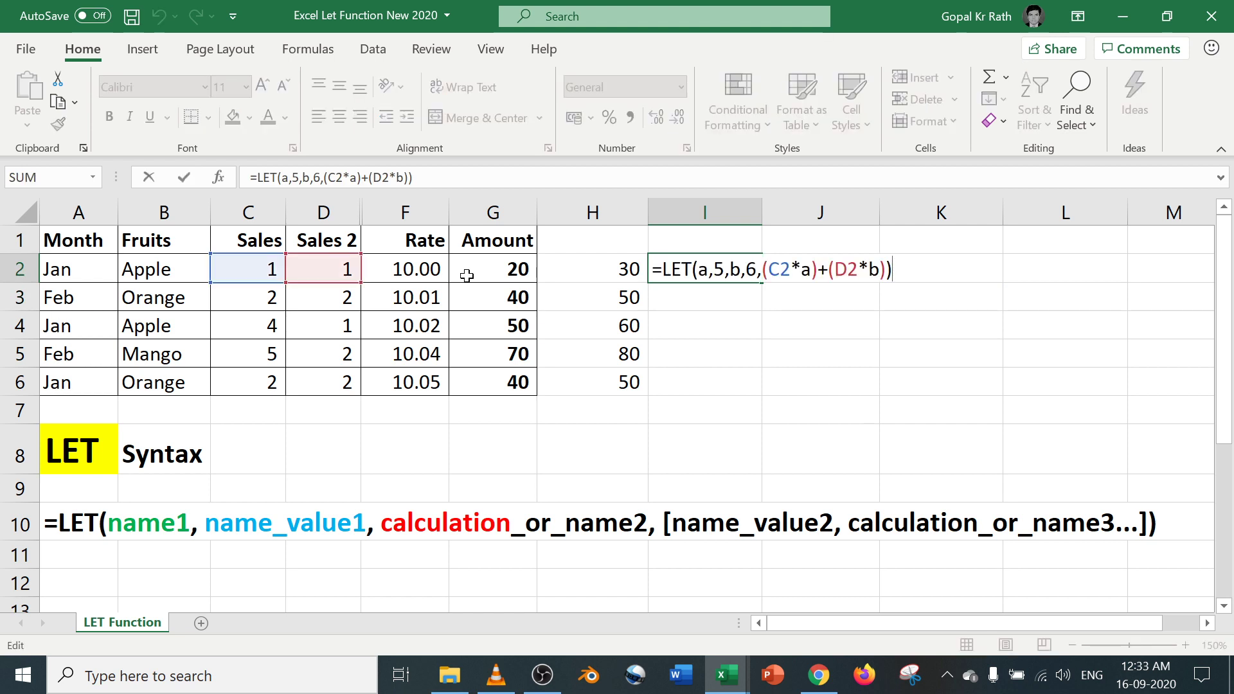
Commit I2's two-name LET formula, review its references, and fill it down through I6.
{"action": "key", "text": "Return"}
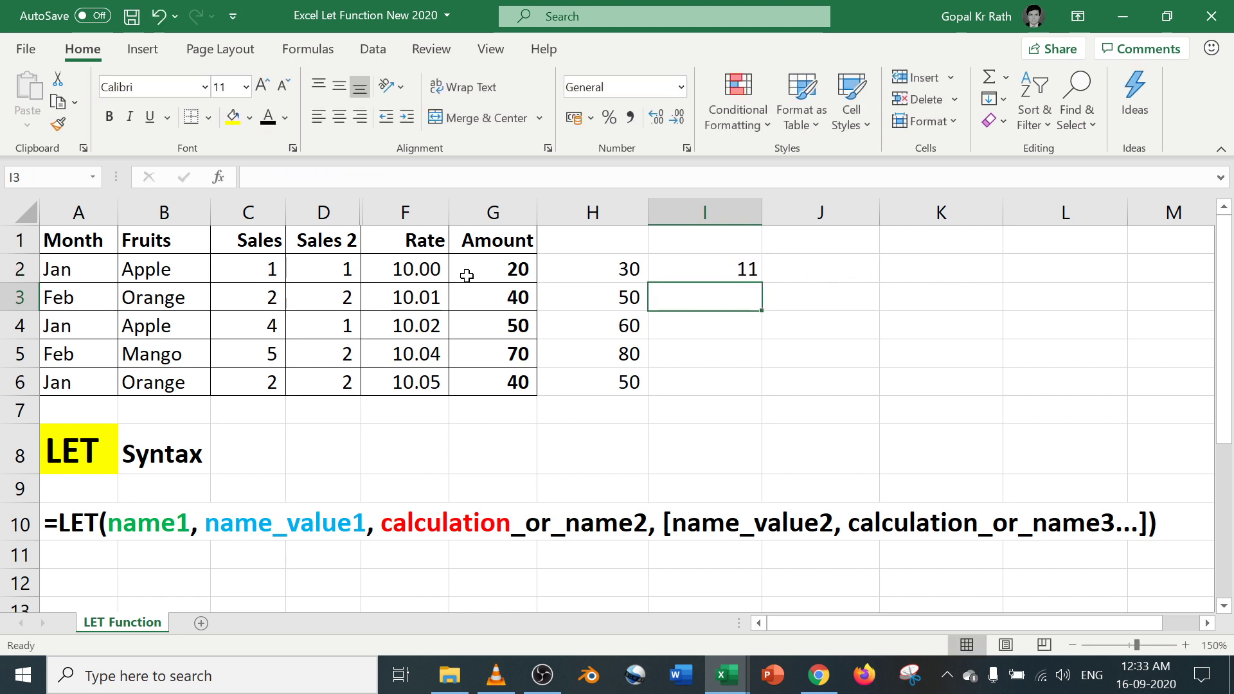
{"action": "key", "text": "Up"}
{"action": "key", "text": "F2"}
{"action": "key", "text": "Escape"}
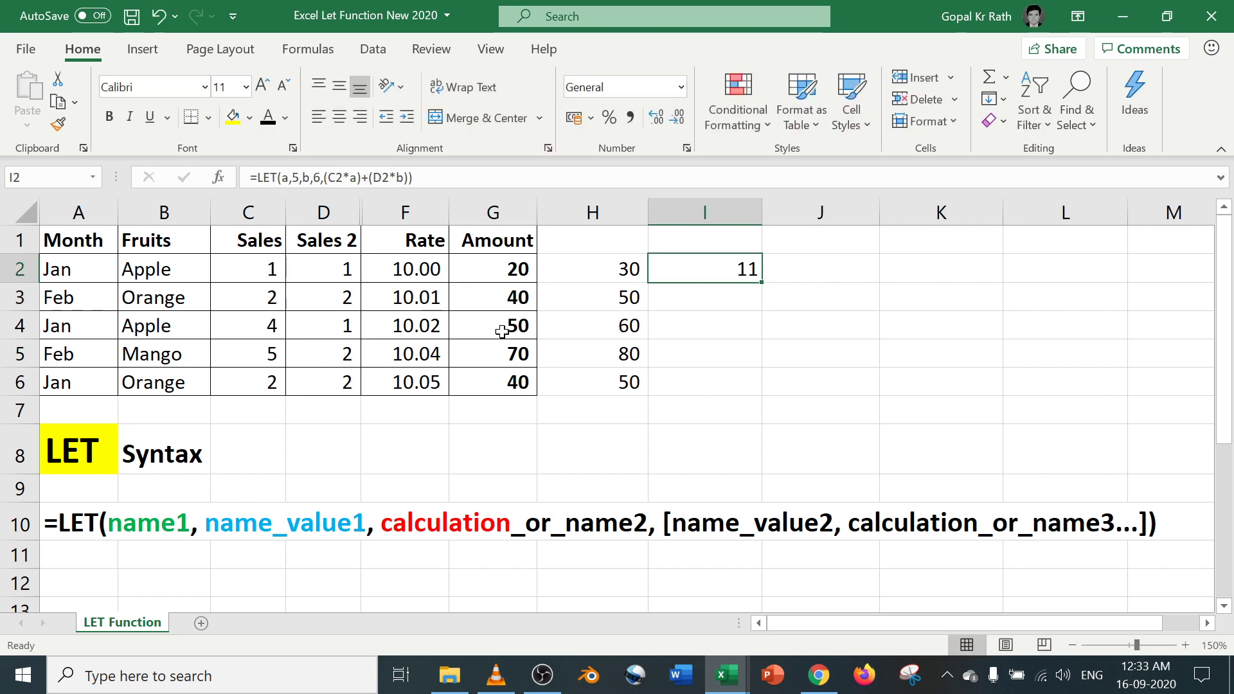
{"action": "key", "text": "F2"}
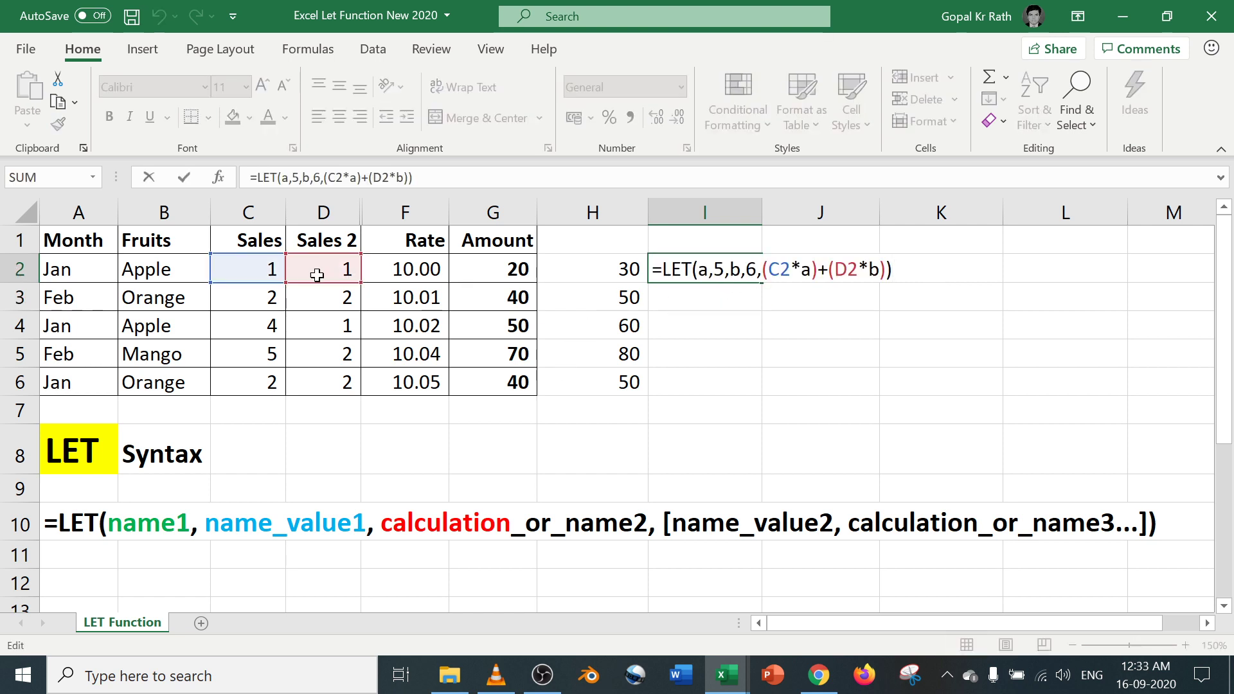
{"action": "key", "text": "Escape"}
{"action": "left_click_drag", "start_coordinate": [714, 270], "coordinate": [711, 383]}
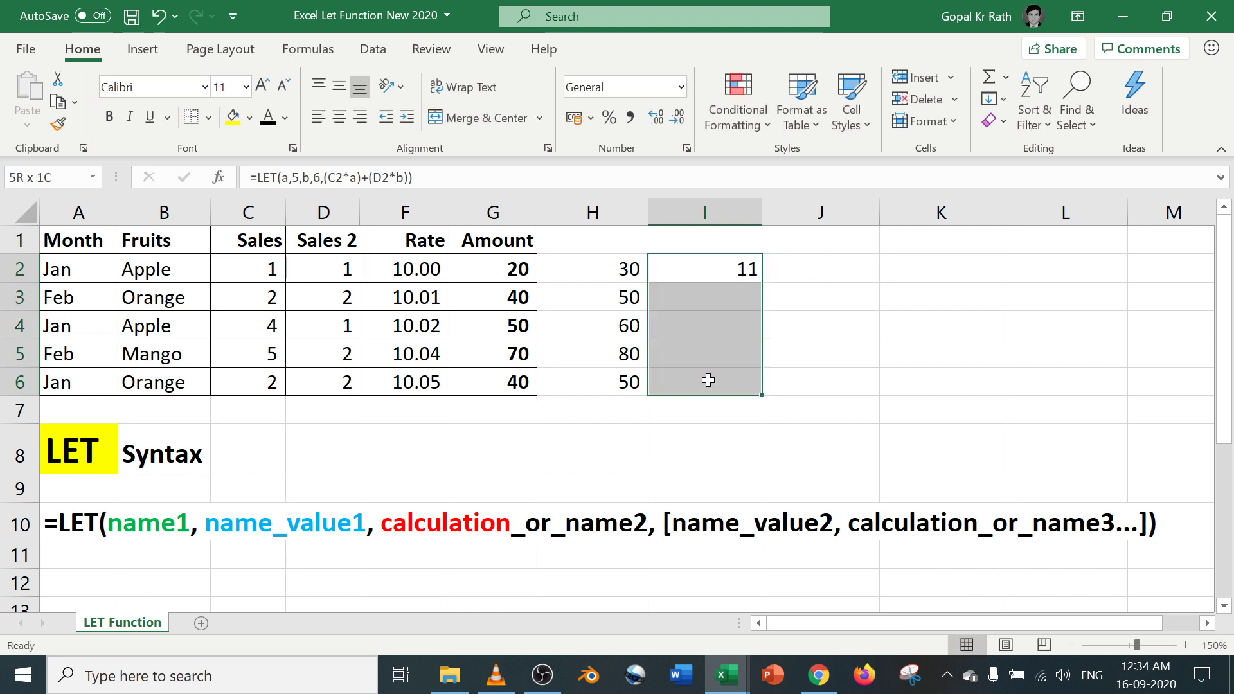
{"action": "key", "text": "ctrl+d"}
Examine the copied two-name LET formulas in I3 and I4, then select the LET results in H2:I6.
{"action": "left_click", "coordinate": [742, 289]}
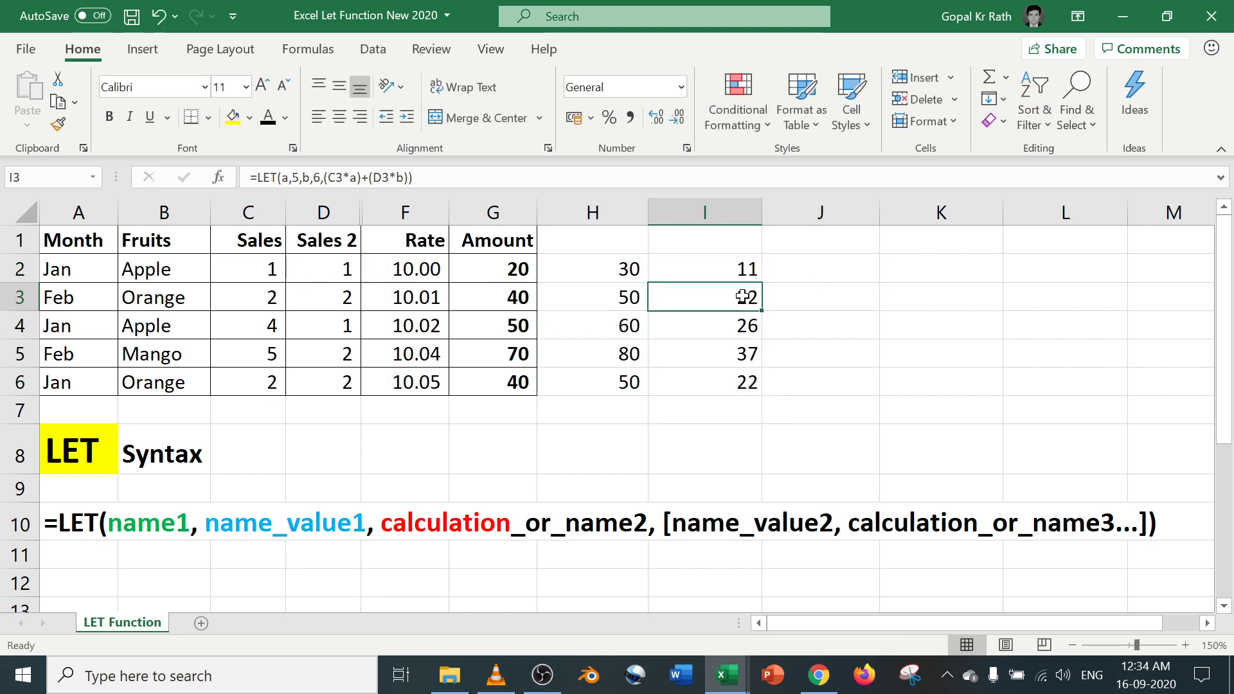
{"action": "key", "text": "F2"}
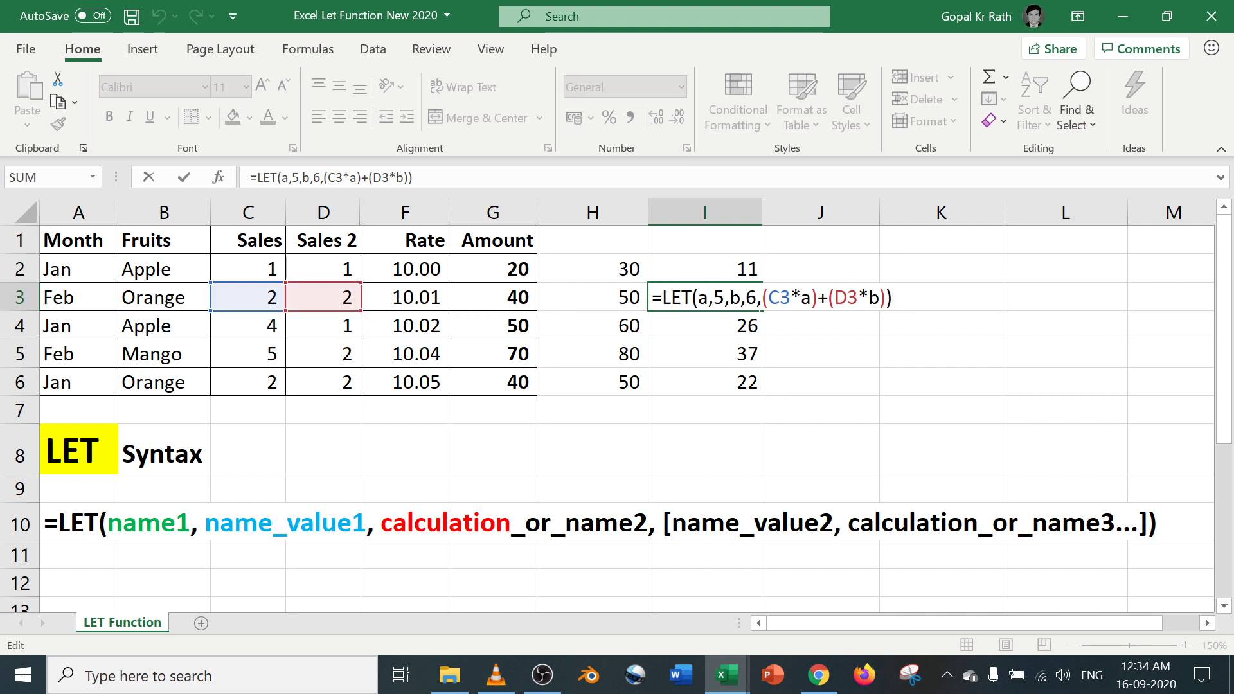
{"action": "key", "text": "Escape"}
{"action": "left_click", "coordinate": [738, 322]}
{"action": "key", "text": "F2"}
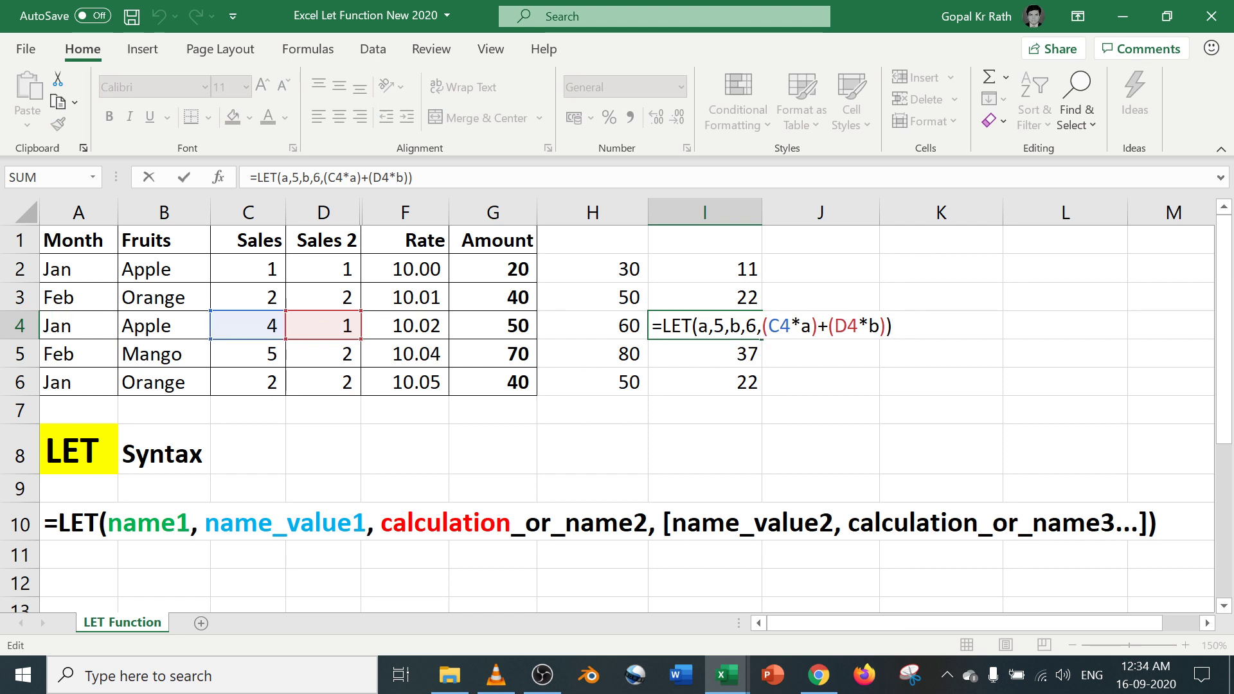
{"action": "key", "text": "Return"}
{"action": "key", "text": "Up"}
{"action": "key", "text": "F2"}
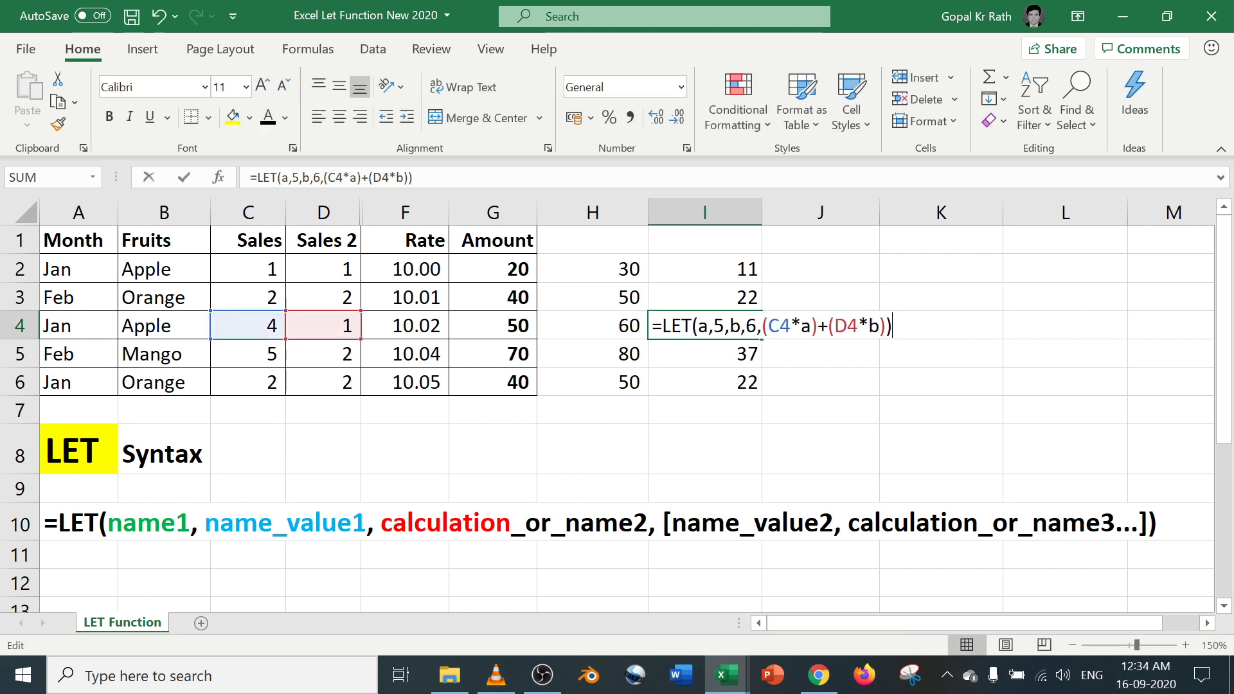
{"action": "key", "text": "Escape"}
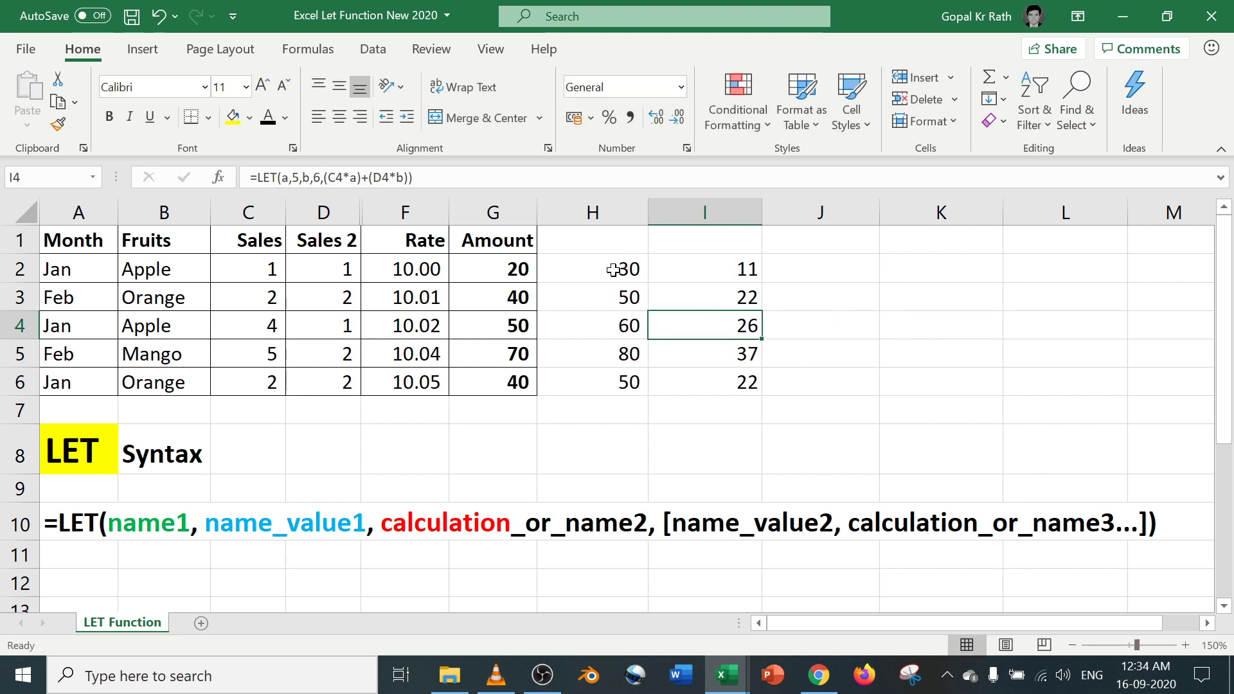
{"action": "left_click_drag", "start_coordinate": [614, 269], "coordinate": [751, 378]}
Begin an IF formula in cell J2 with the logical test SUM(C2:D2)>5.
{"action": "left_click", "coordinate": [811, 268]}
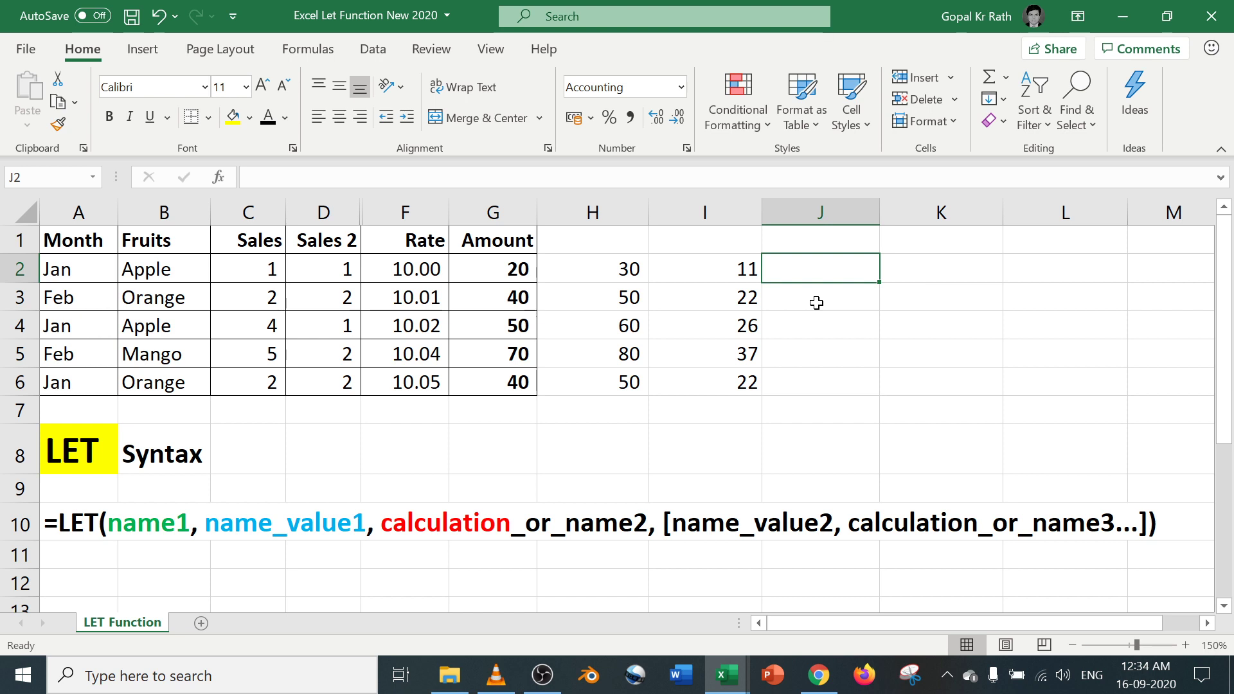
{"action": "type", "text": "="}
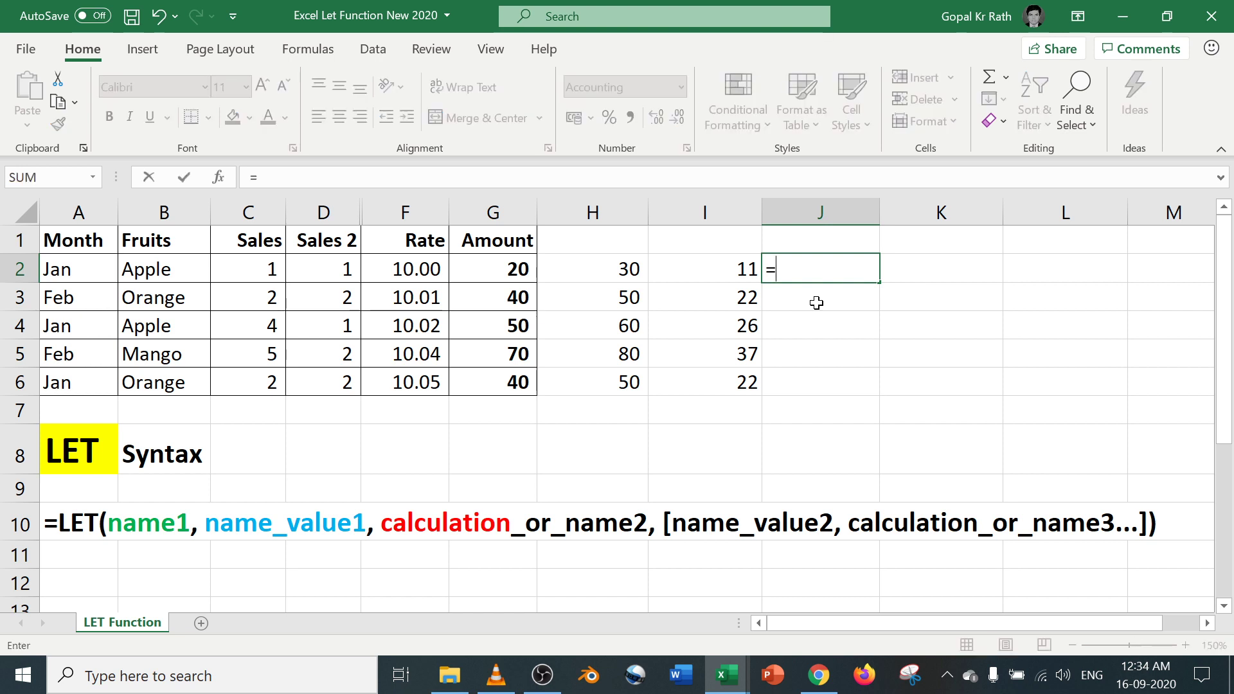
{"action": "type", "text": "if"}
{"action": "key", "text": "Tab"}
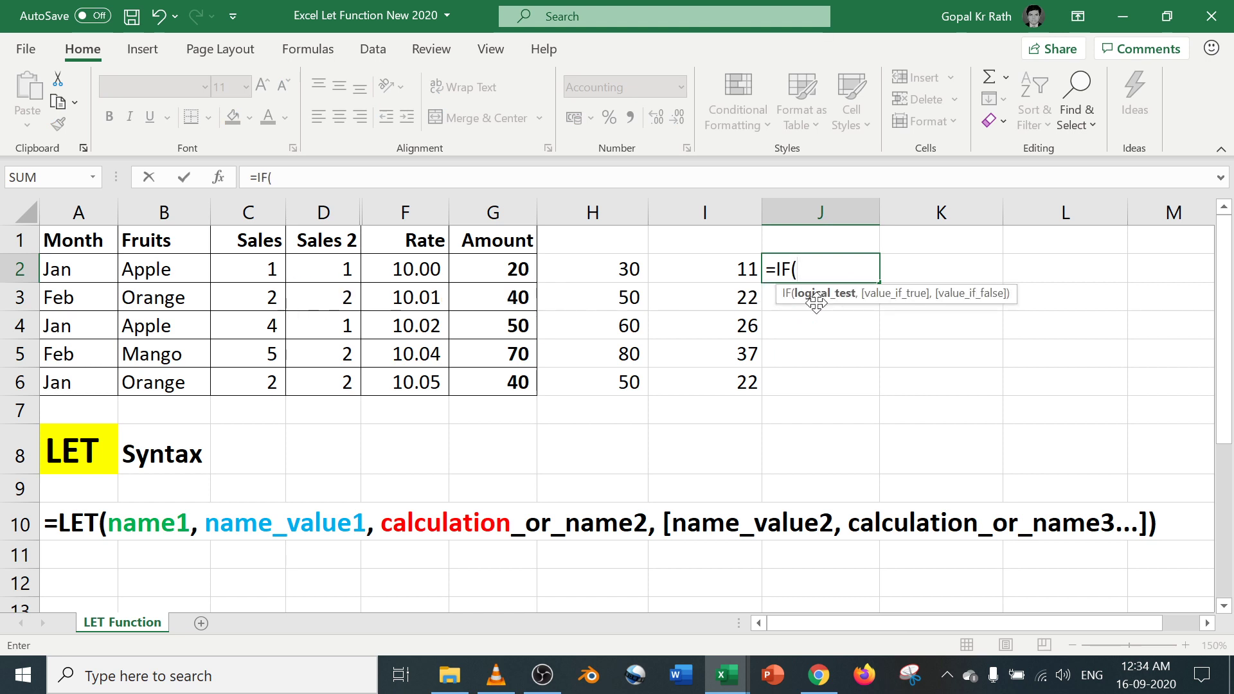
{"action": "type", "text": "sum("}
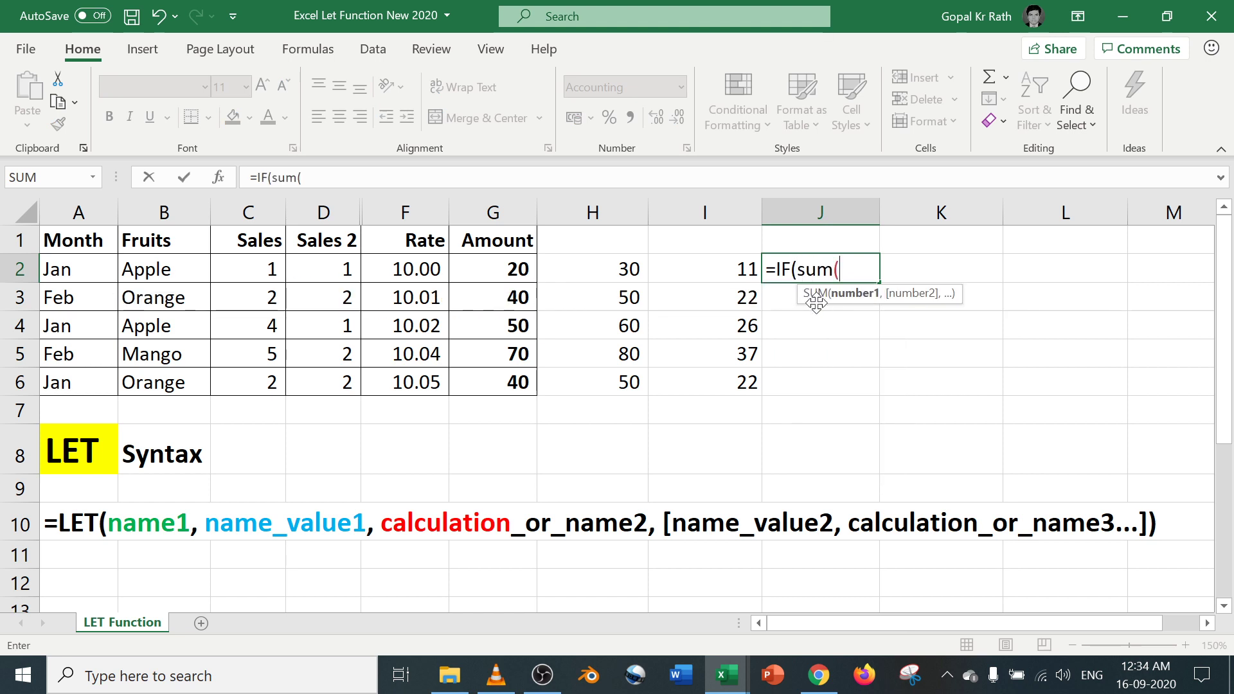
{"action": "left_click_drag", "start_coordinate": [251, 263], "coordinate": [321, 269]}
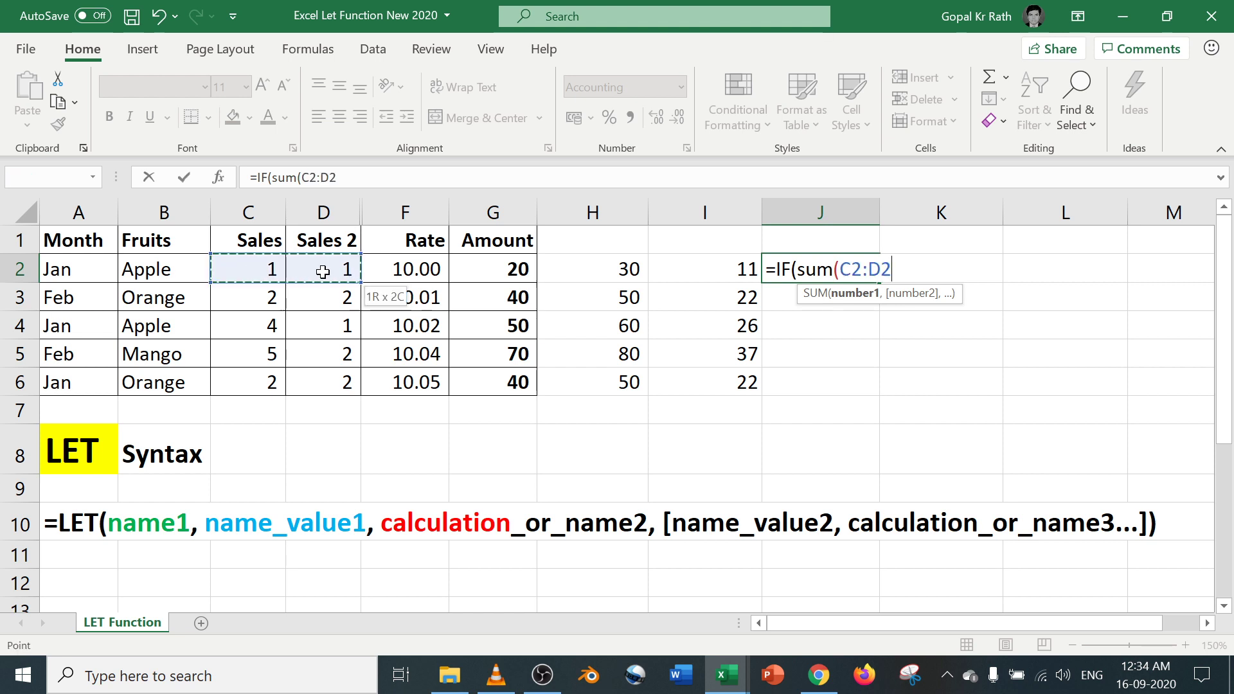
{"action": "type", "text": ")"}
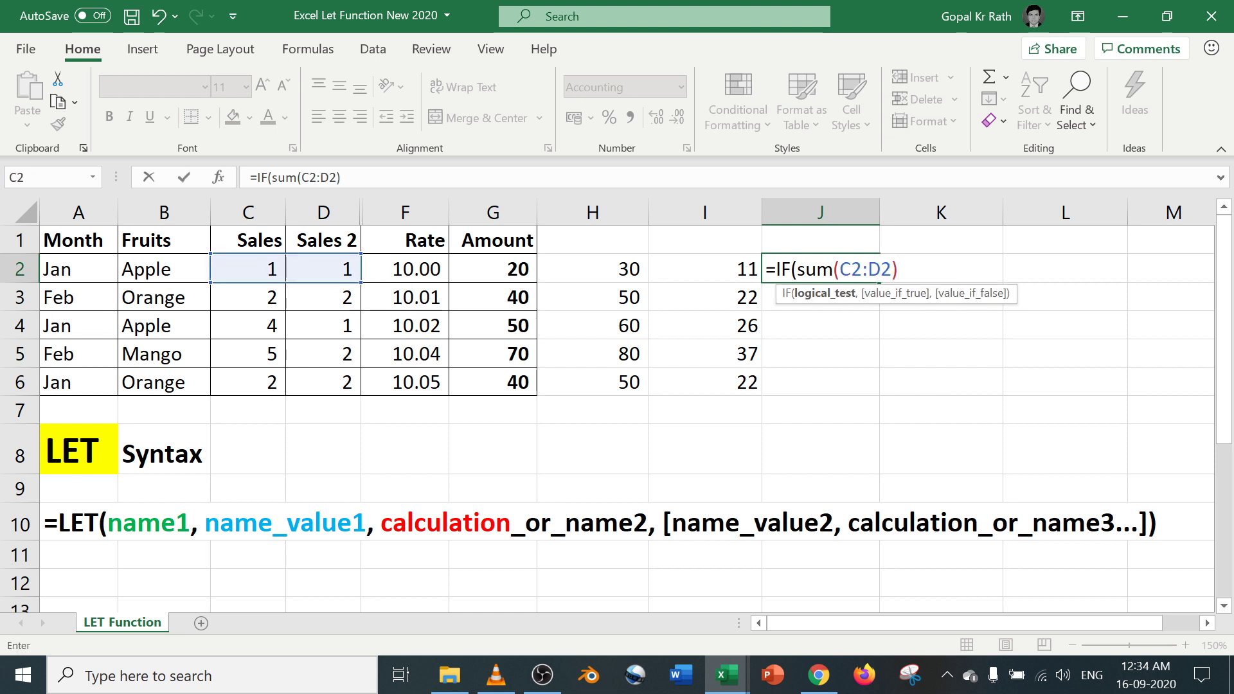
{"action": "type", "text": ">5,"}
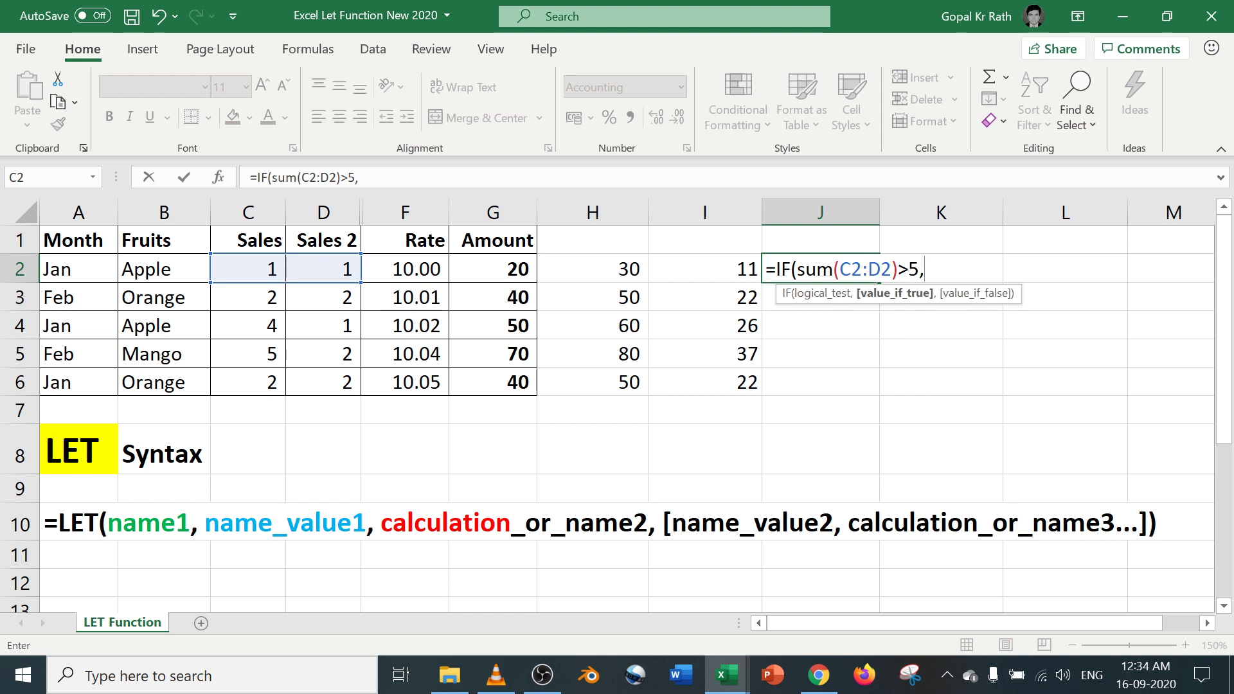
Add SUM(C2:D2)*10 as the value-if-true argument of J2's IF formula.
{"action": "type", "text": "usm"}
{"action": "key", "text": "BackSpace"}
{"action": "key", "text": "BackSpace"}
{"action": "key", "text": "BackSpace"}
{"action": "type", "text": "sum"}
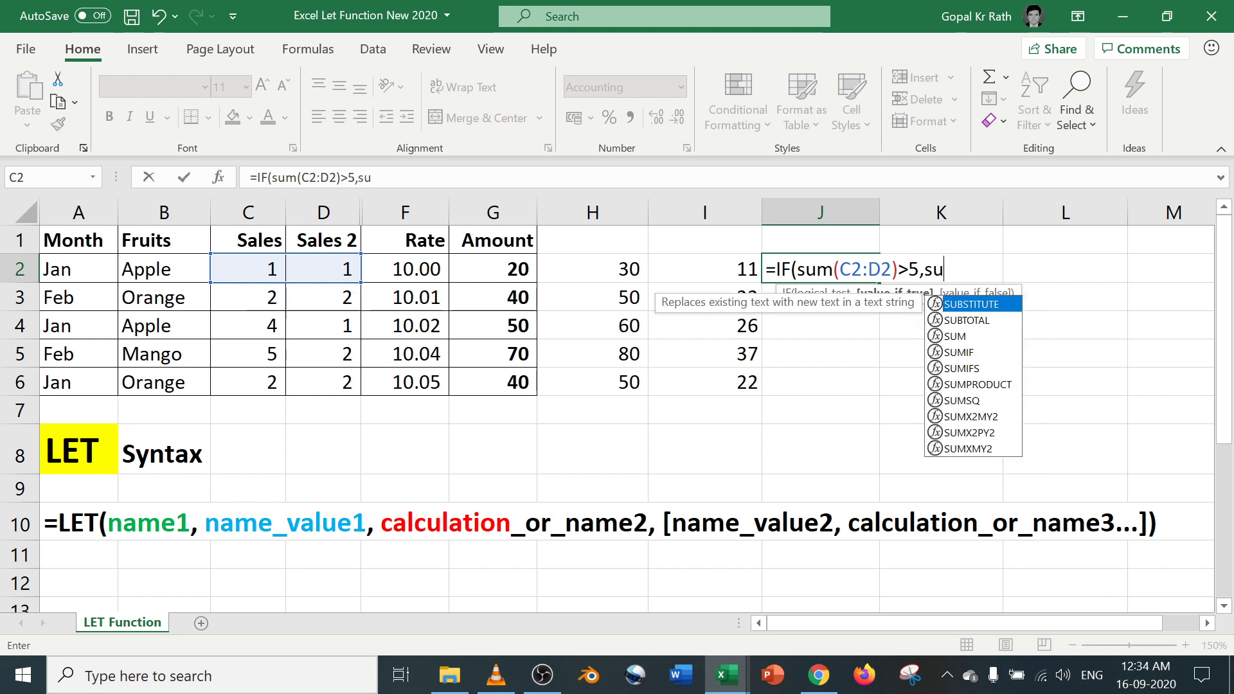
{"action": "type", "text": "("}
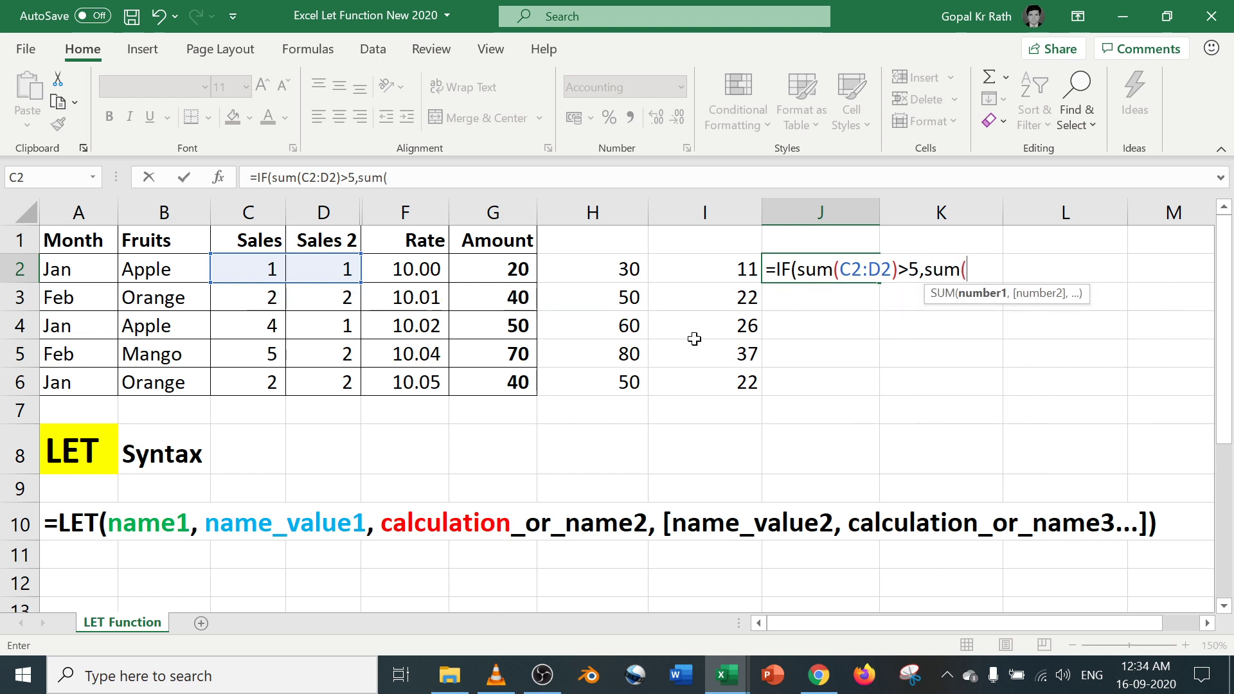
{"action": "left_click_drag", "start_coordinate": [274, 277], "coordinate": [322, 271]}
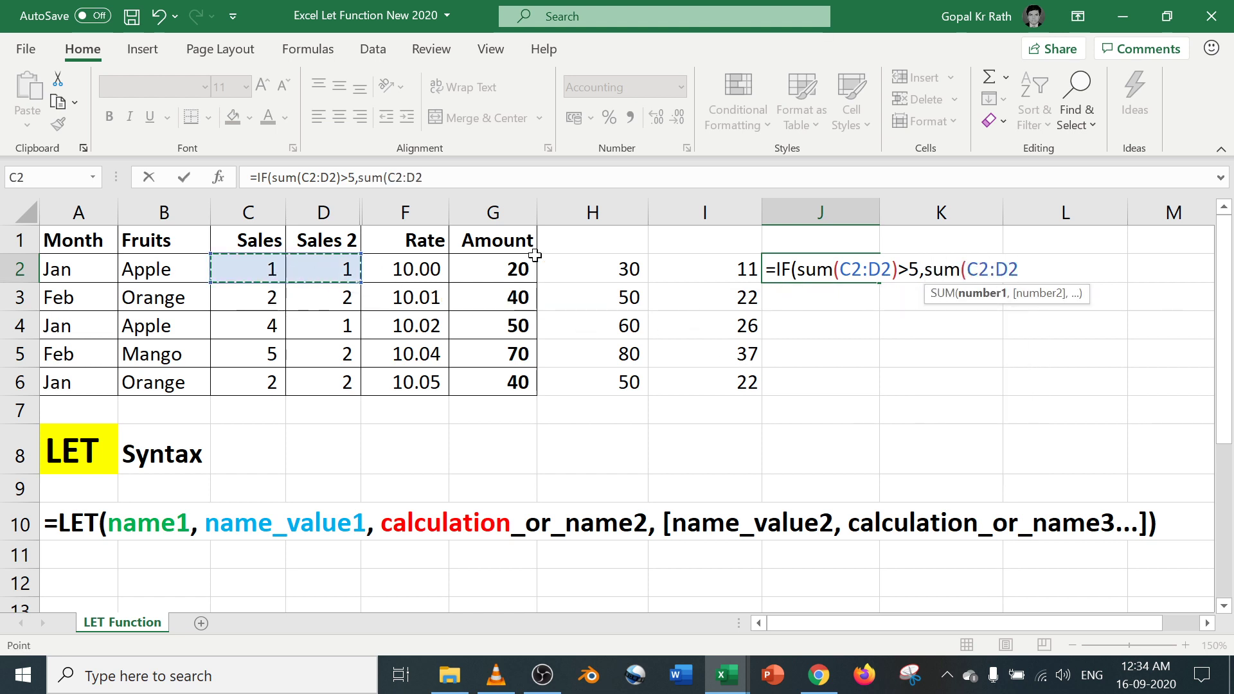
{"action": "type", "text": ")"}
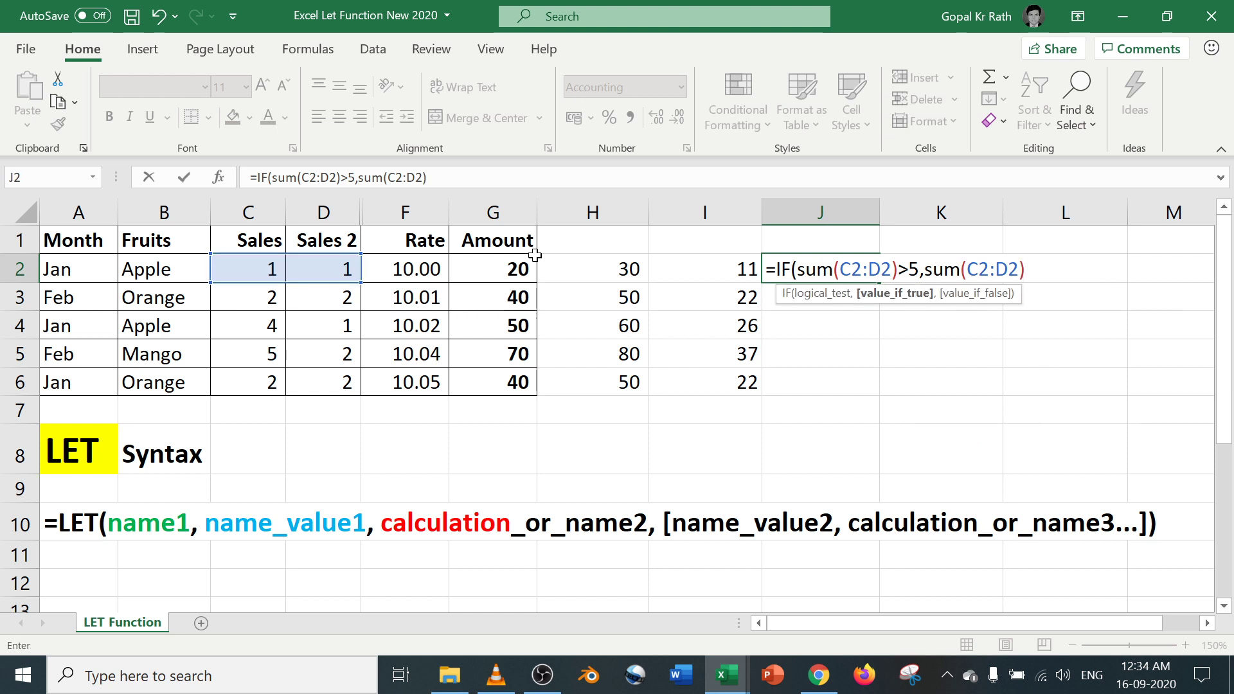
{"action": "type", "text": "*"}
{"action": "type", "text": "10,"}
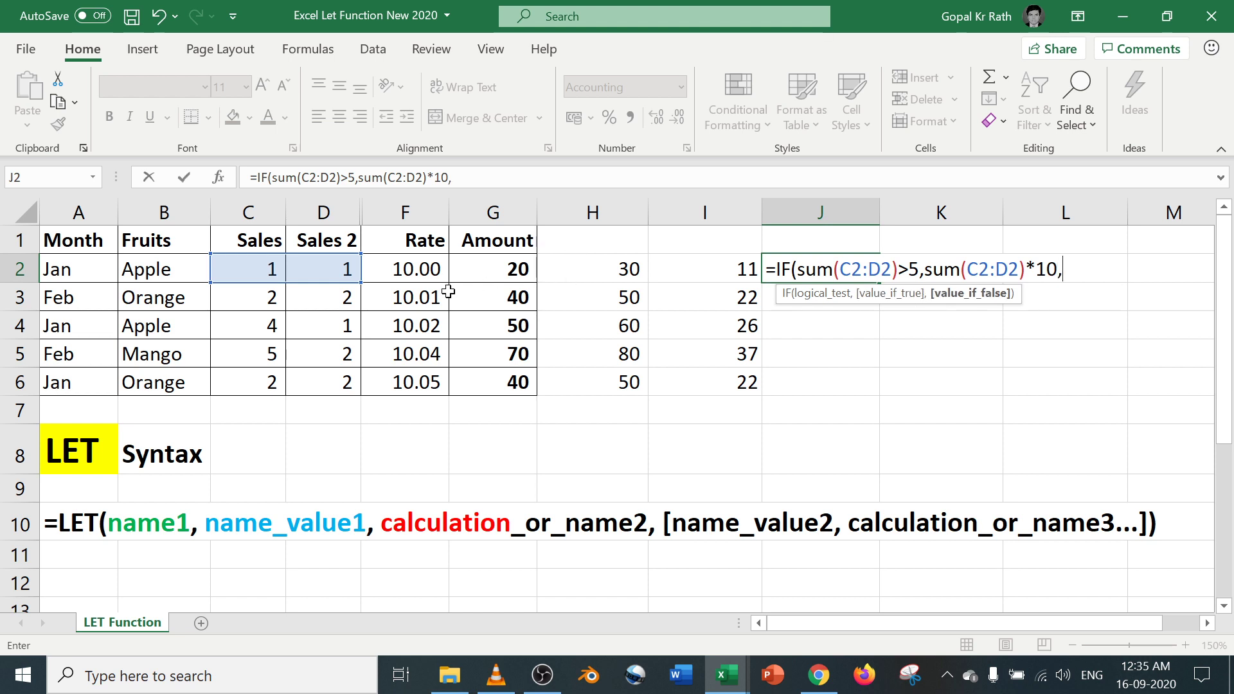
Add SUM(C2:D2)*10.05 as the value-if-false argument, close J2's IF formula and commit it.
{"action": "type", "text": "sum"}
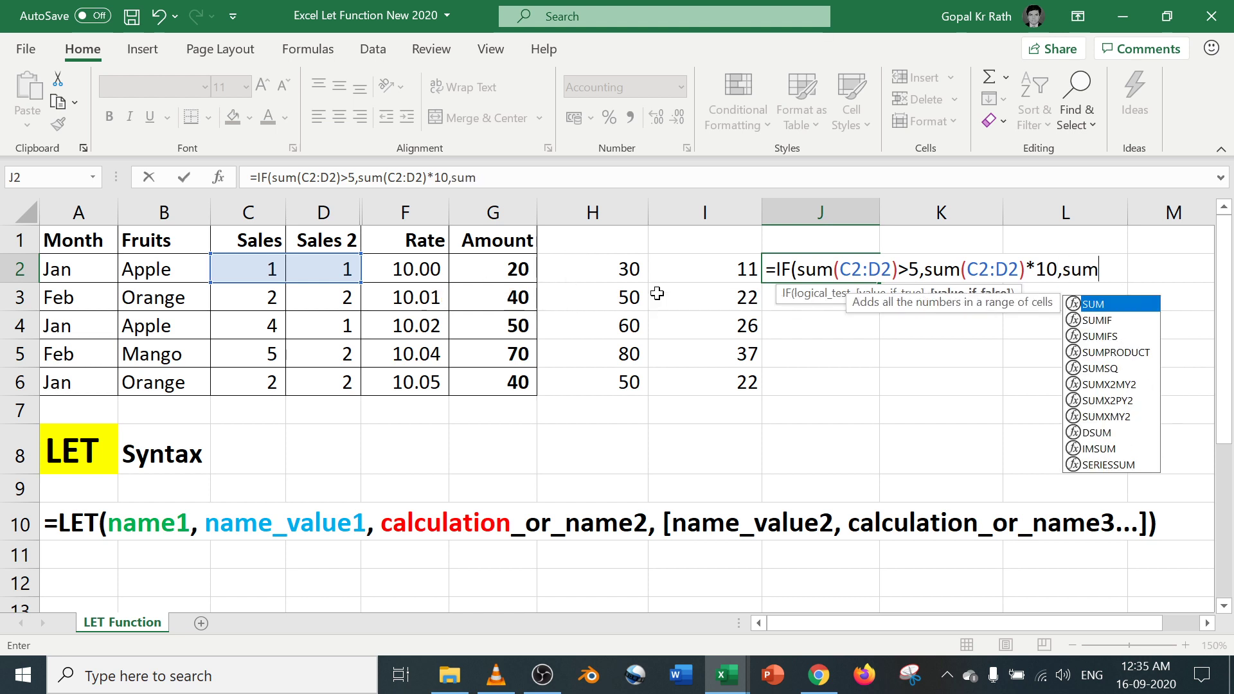
{"action": "type", "text": "("}
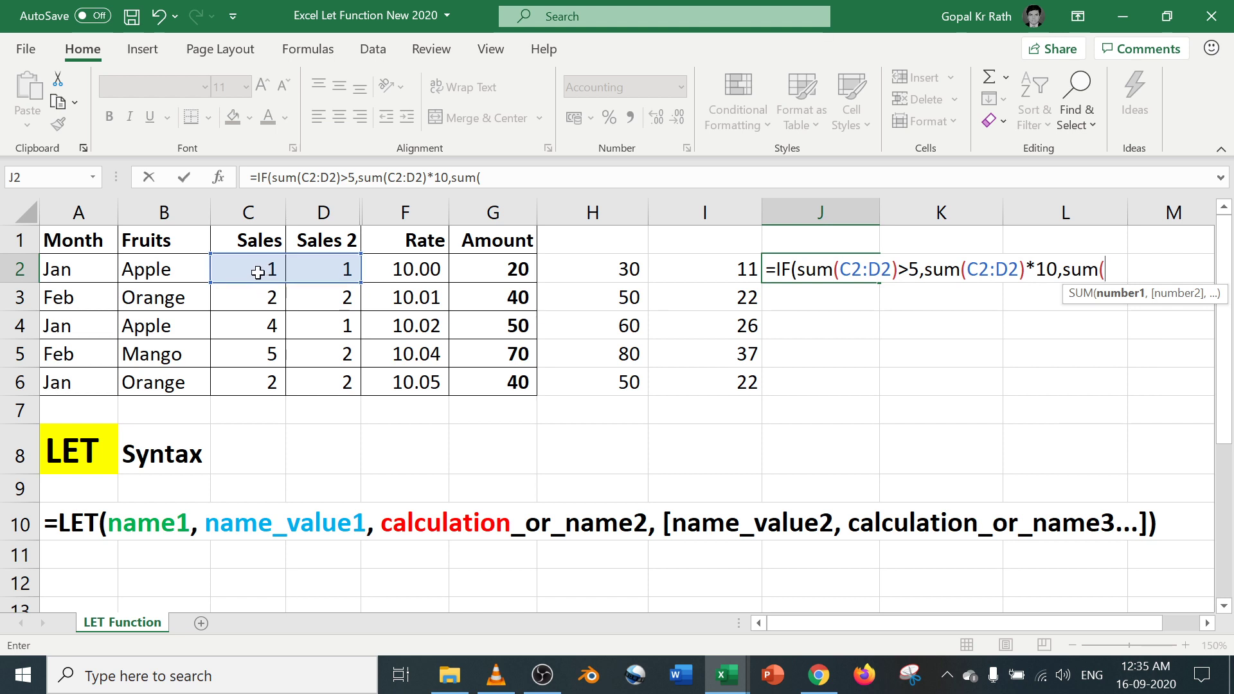
{"action": "left_click_drag", "start_coordinate": [257, 273], "coordinate": [321, 272]}
{"action": "type", "text": ")*"}
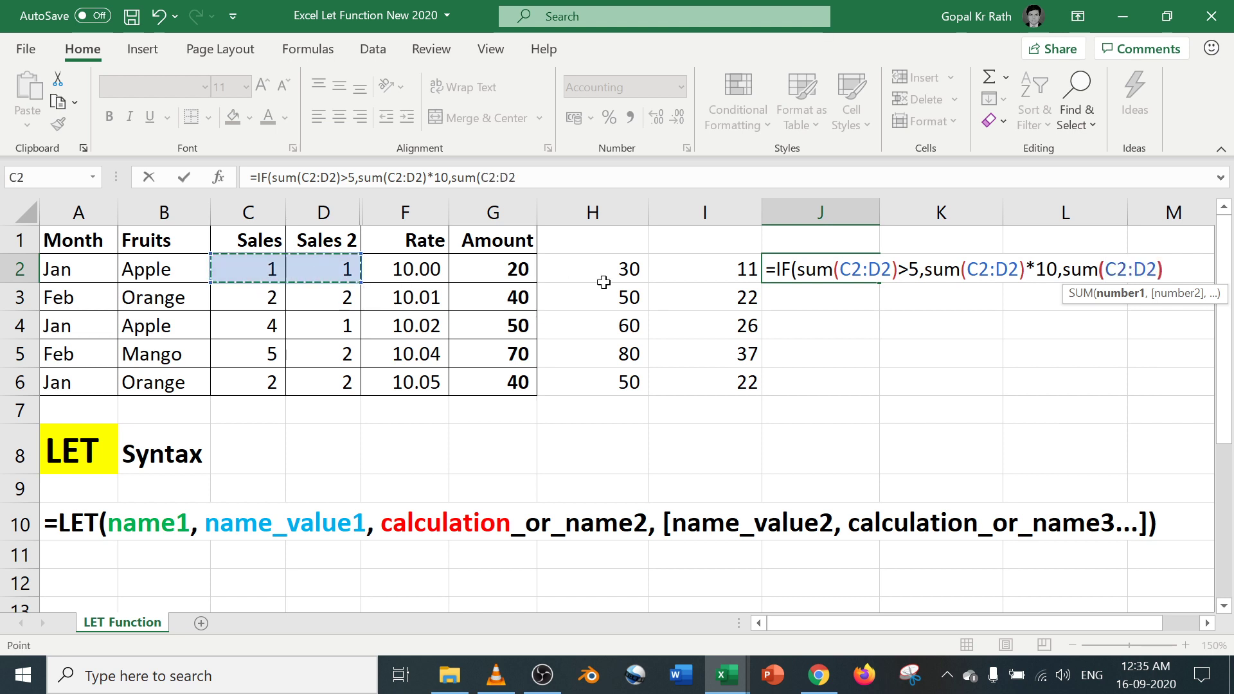
{"action": "type", "text": "10"}
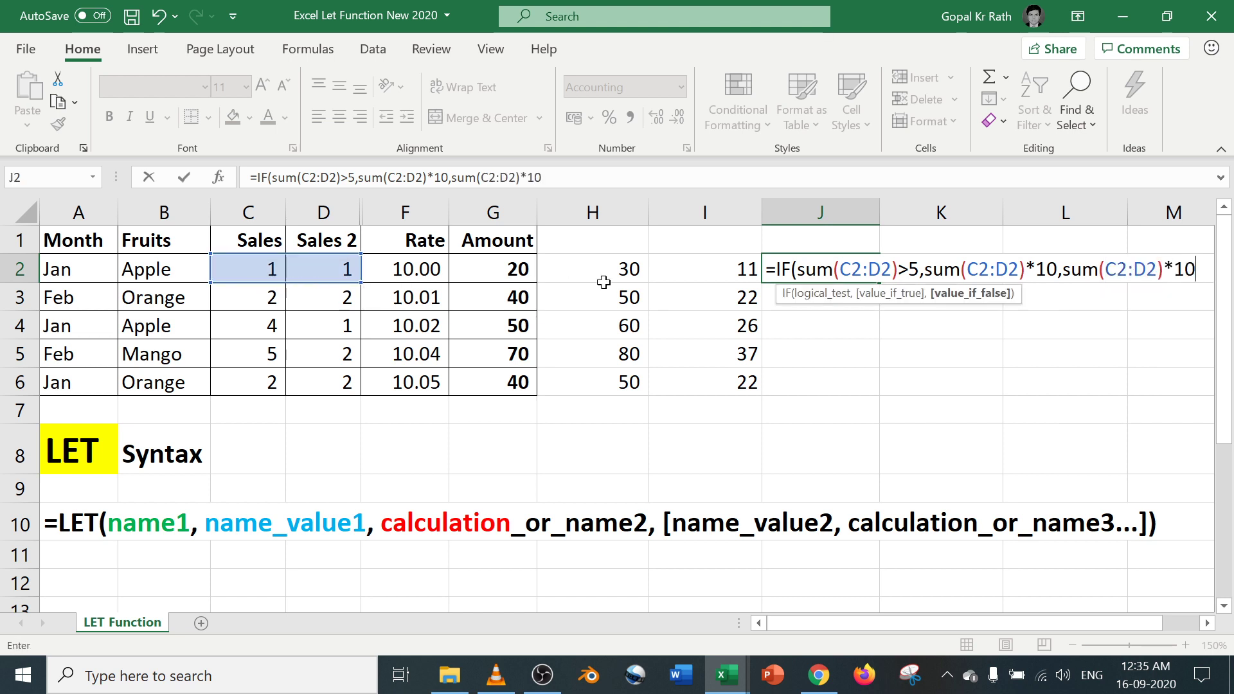
{"action": "type", "text": ".05)"}
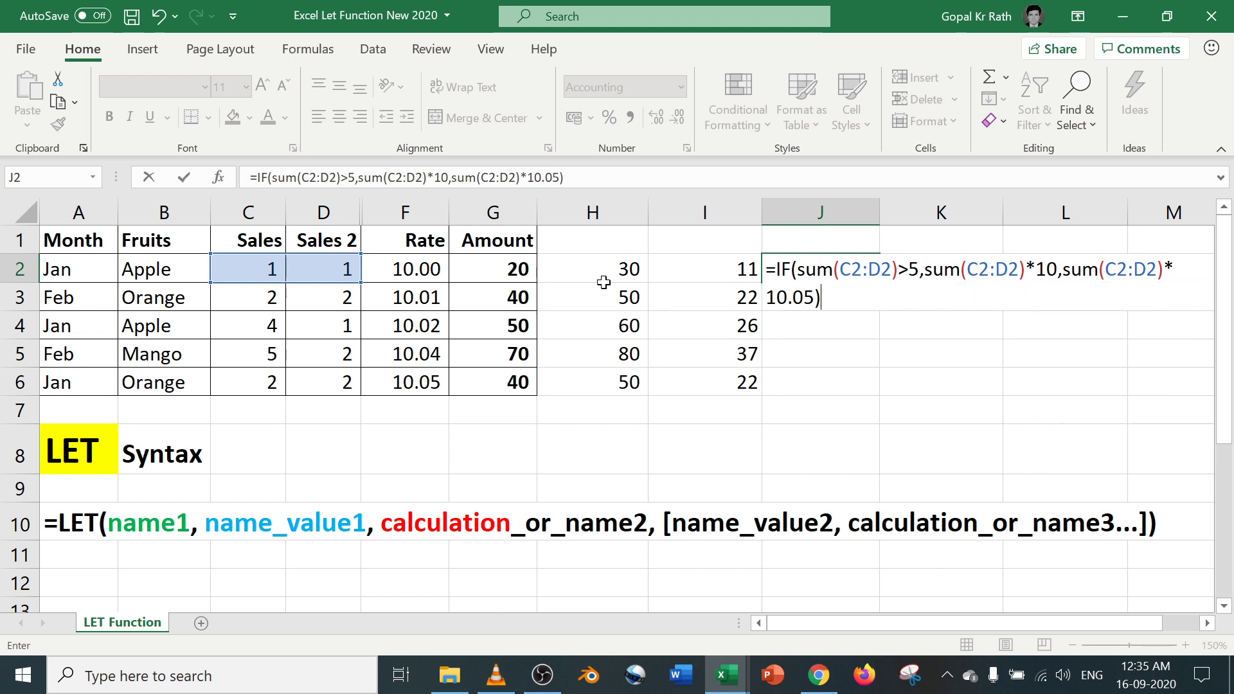
{"action": "key", "text": "Return"}
Fill the IF formula from J2 down through J6.
{"action": "key", "text": "Up"}
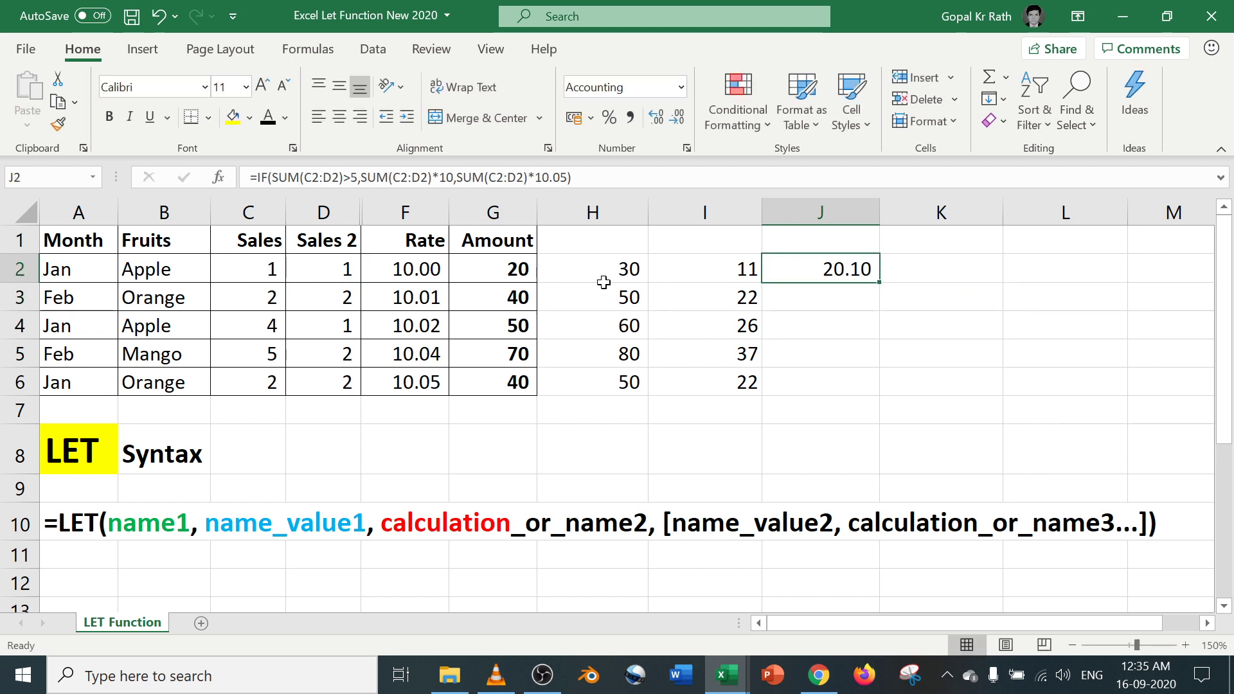
{"action": "key", "text": "shift+Down"}
{"action": "key", "text": "shift+Down"}
{"action": "key", "text": "shift+Down"}
{"action": "key", "text": "shift+Down"}
{"action": "key", "text": "ctrl+d"}
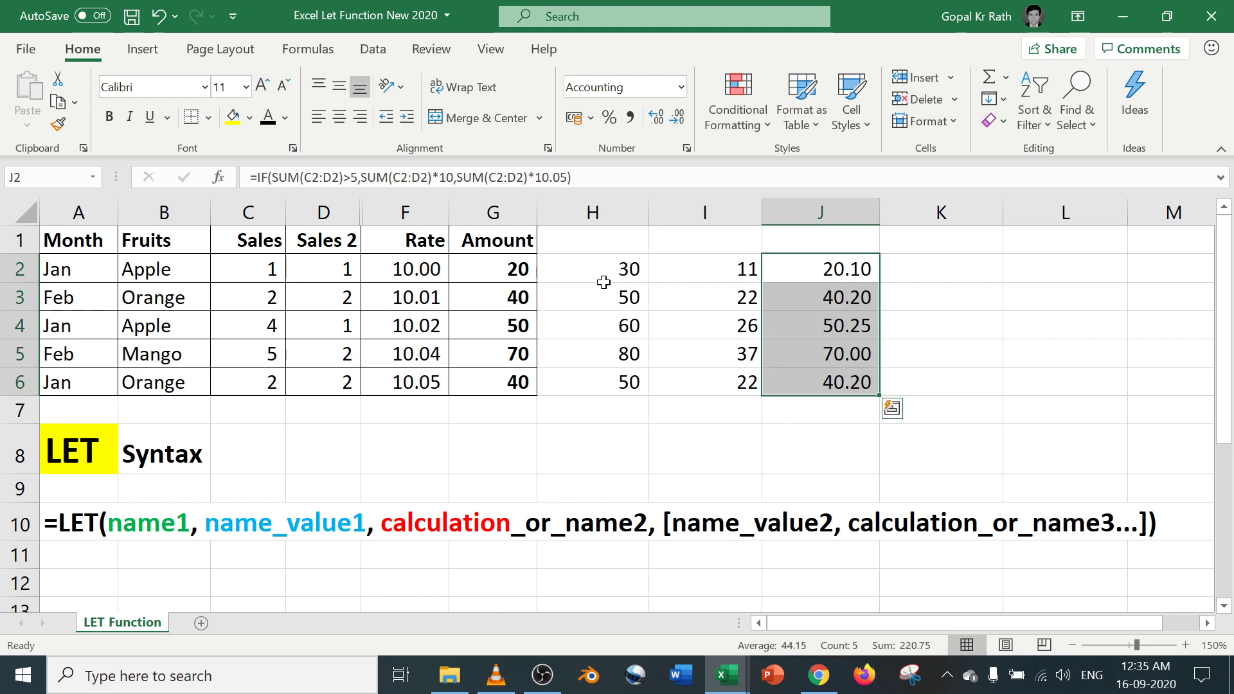
Examine the copied IF formulas in J3 through J6 and return to J2.
{"action": "key", "text": "Down"}
{"action": "key", "text": "F2"}
{"action": "key", "text": "Escape"}
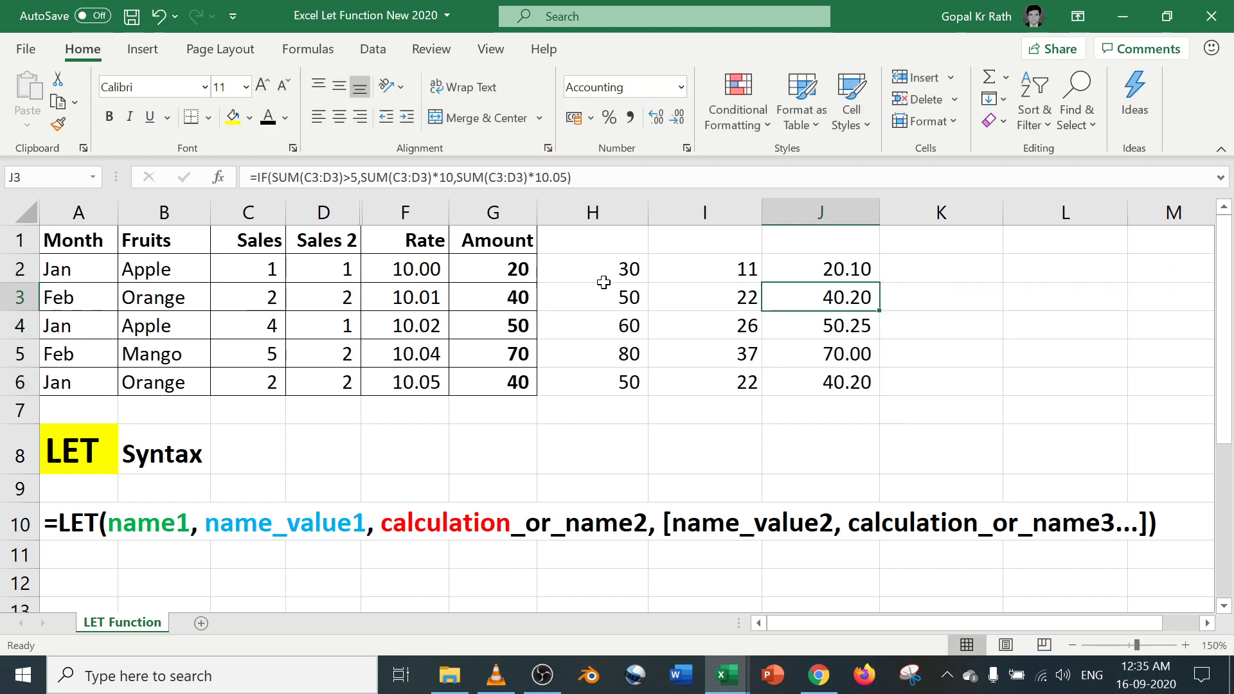
{"action": "key", "text": "Down"}
{"action": "key", "text": "Down"}
{"action": "key", "text": "Down"}
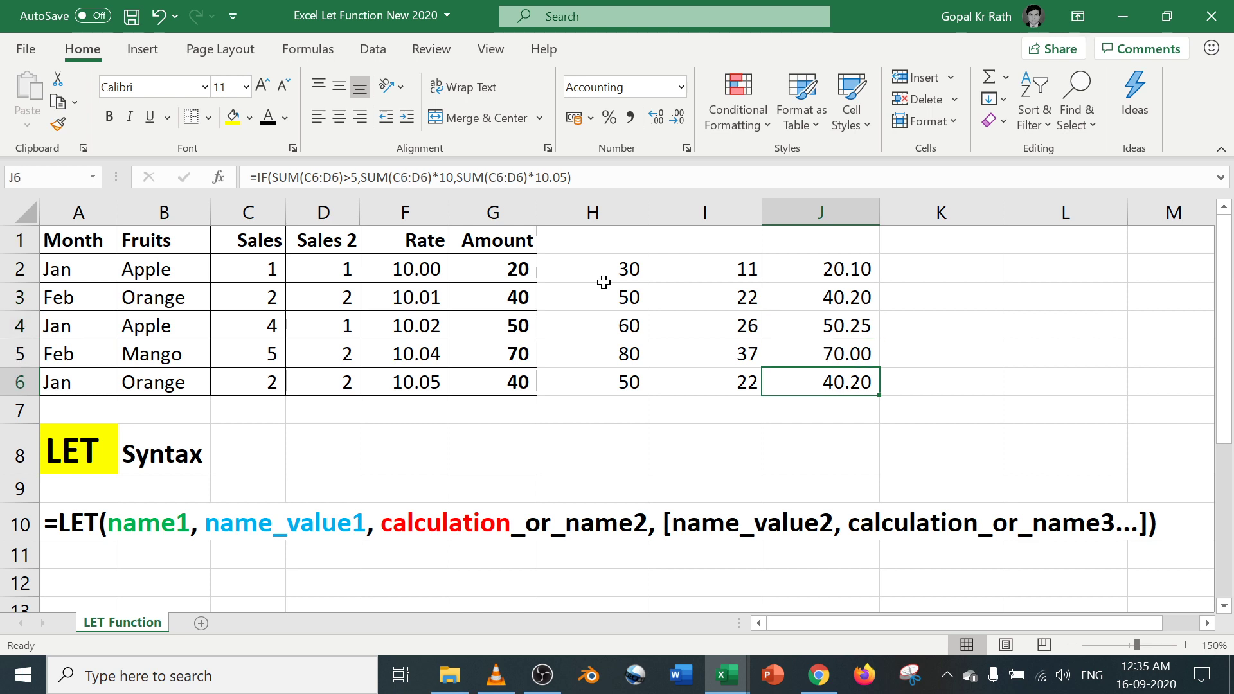
{"action": "key", "text": "Up"}
{"action": "key", "text": "Up"}
{"action": "key", "text": "Up"}
{"action": "key", "text": "Up"}
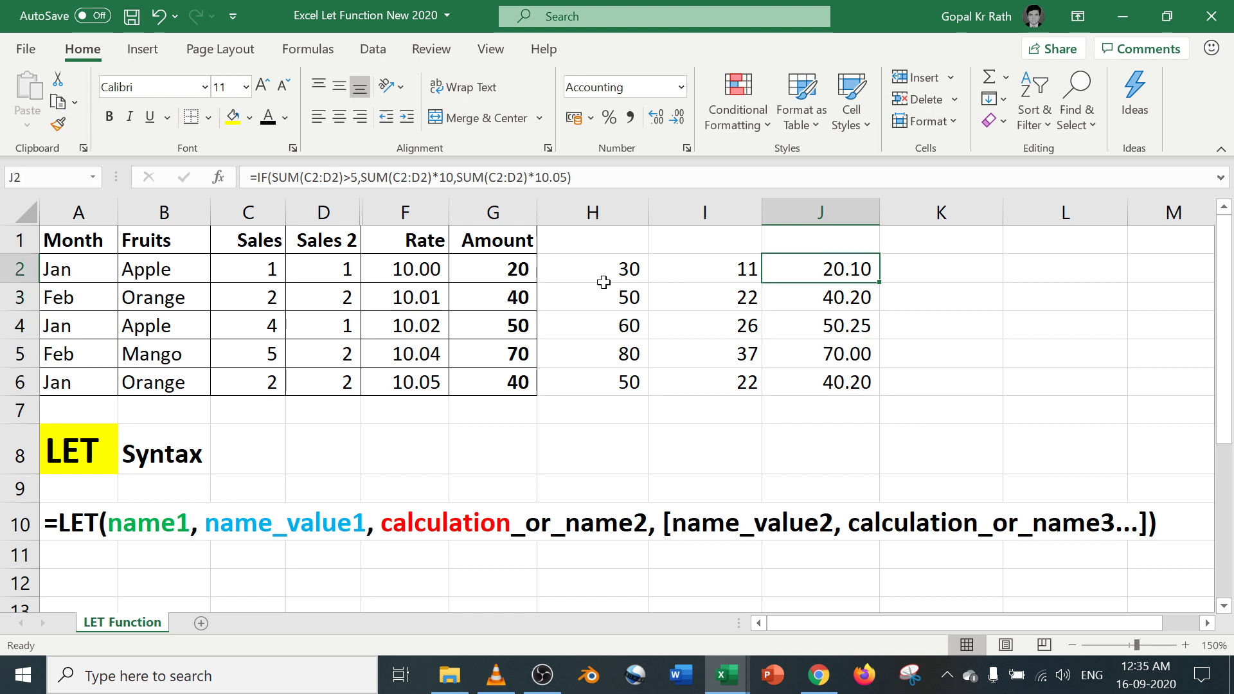
Review the repeated SUM(C2:D2) expressions in J2's IF formula without changing it, and select cell K2.
{"action": "key", "text": "F2"}
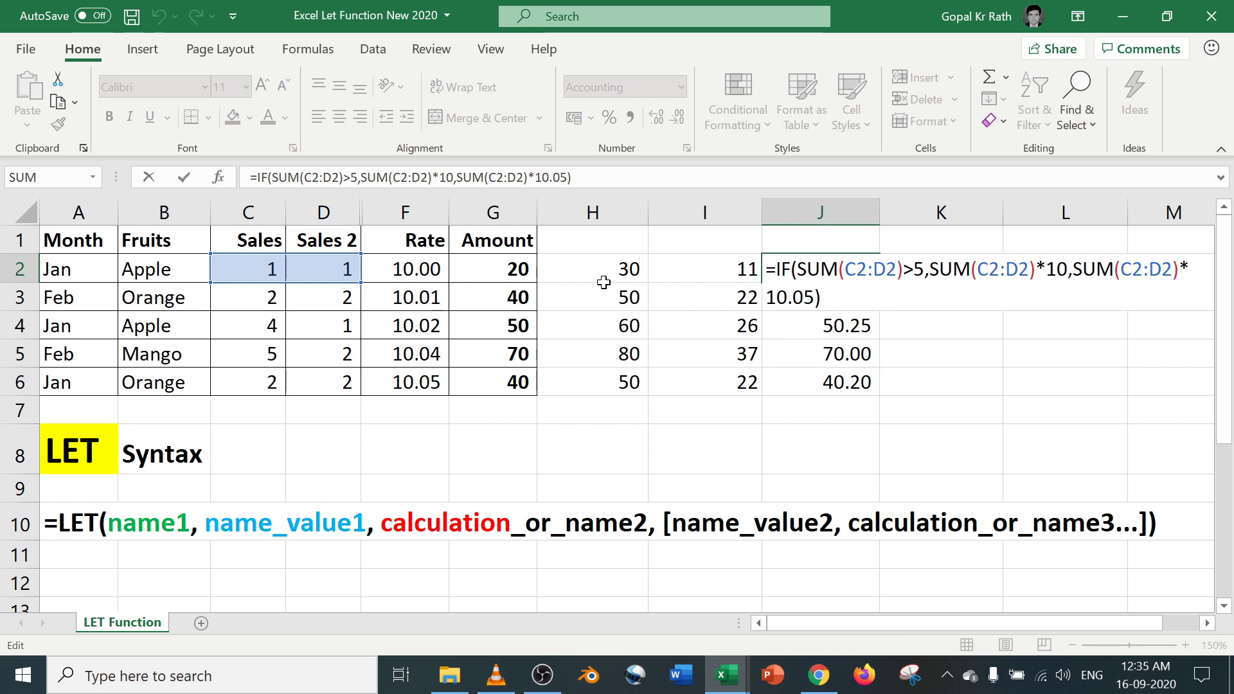
{"action": "key", "text": "Return"}
{"action": "key", "text": "Up"}
{"action": "key", "text": "Right"}
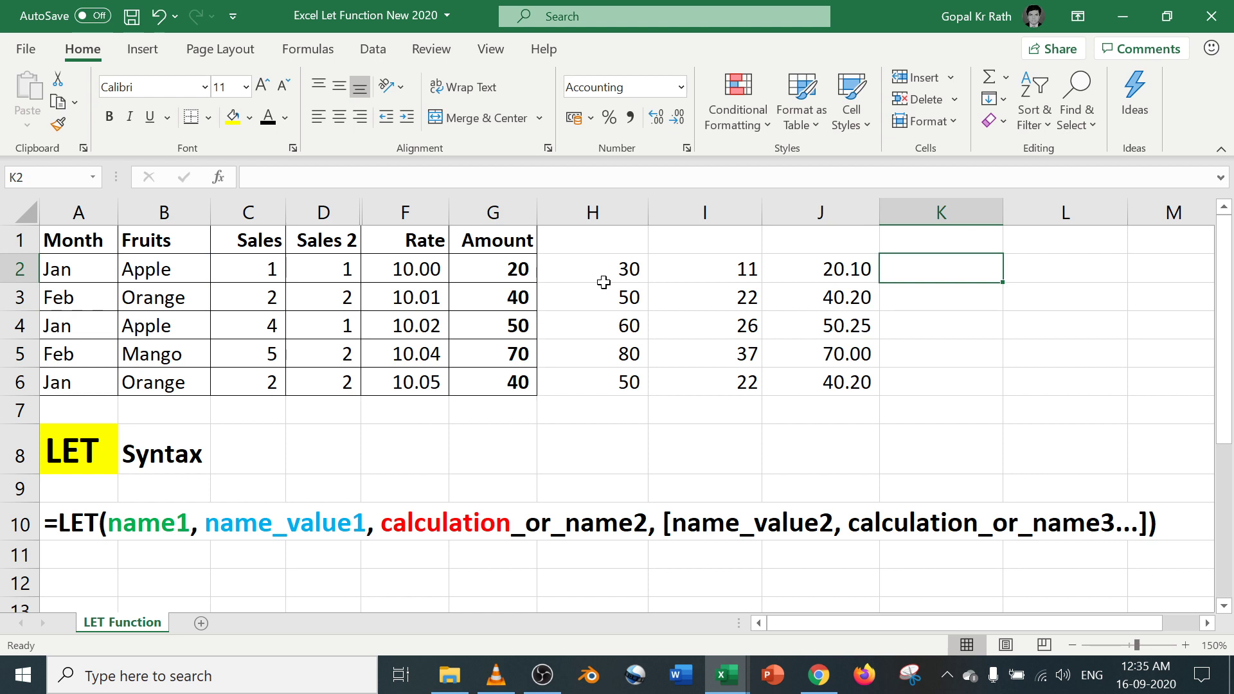
{"action": "key", "text": "Left"}
{"action": "key", "text": "F2"}
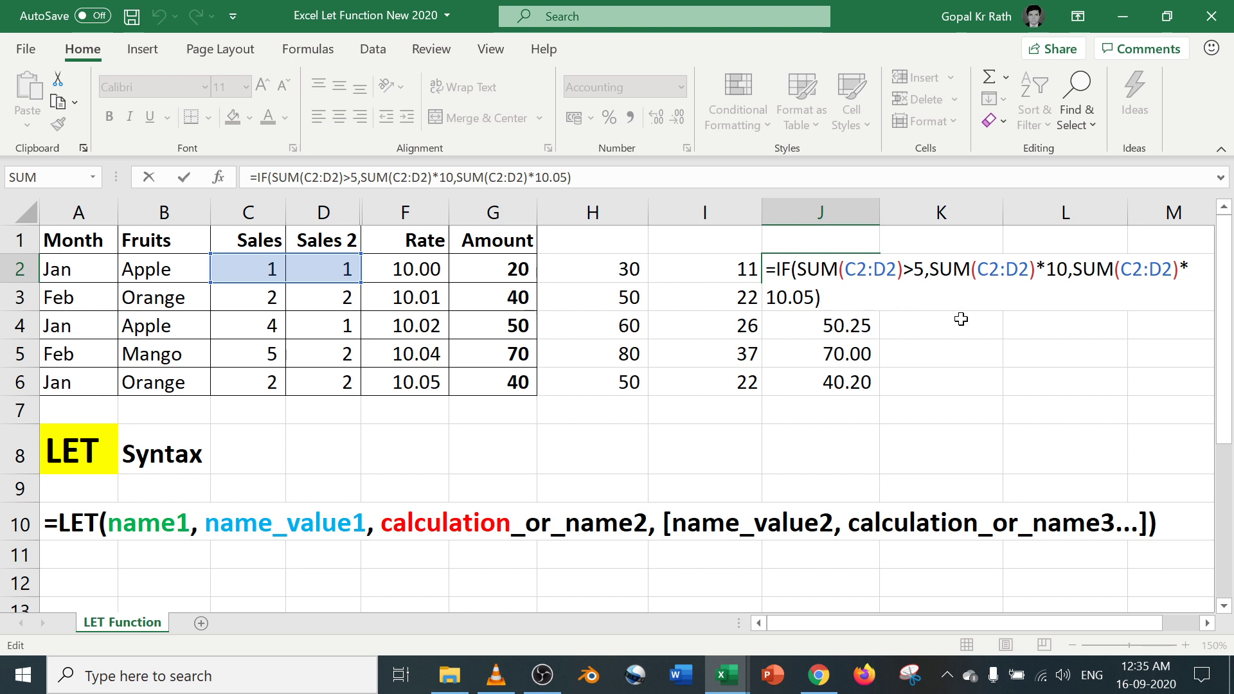
{"action": "key", "text": "ctrl+Return"}
{"action": "left_click", "coordinate": [909, 277]}
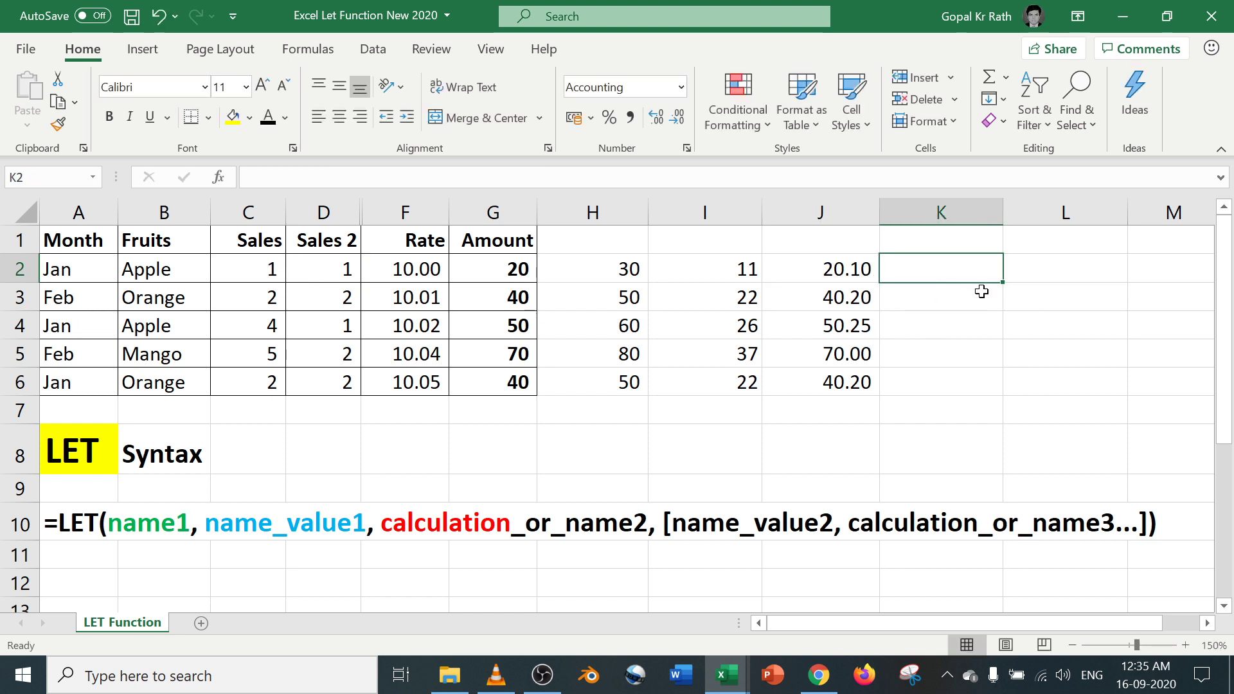
Start a LET function in cell K2.
{"action": "type", "text": "=le"}
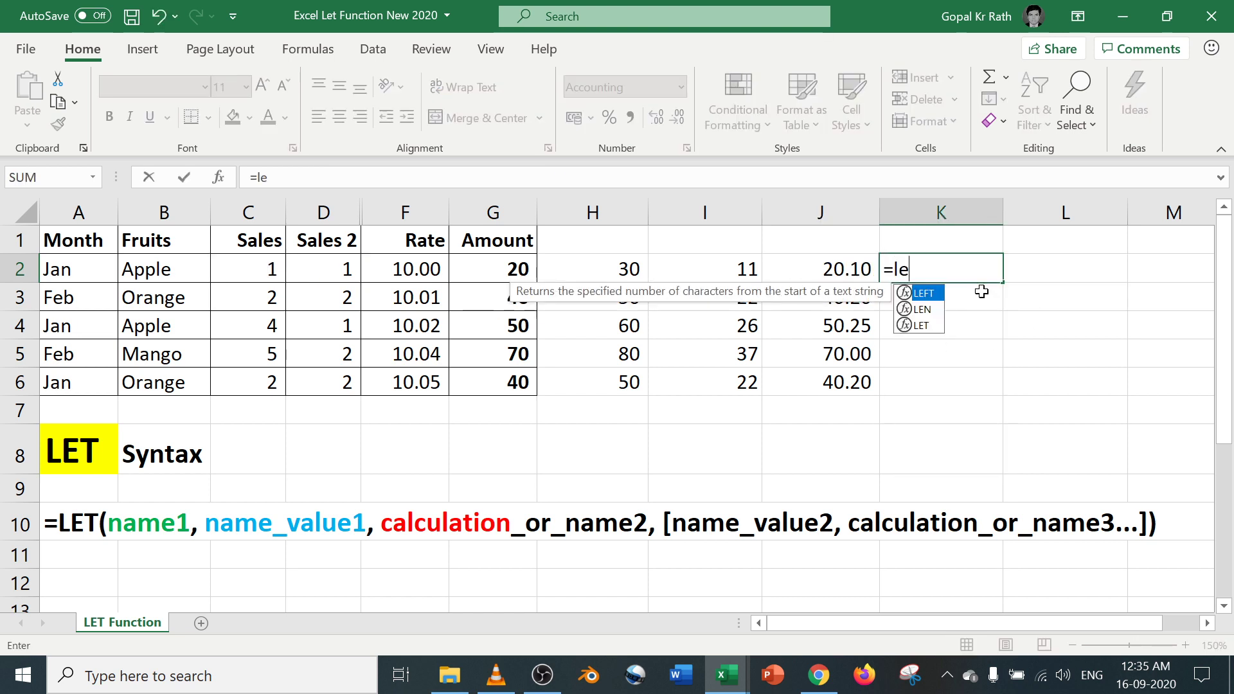
{"action": "type", "text": "t"}
{"action": "key", "text": "Tab"}
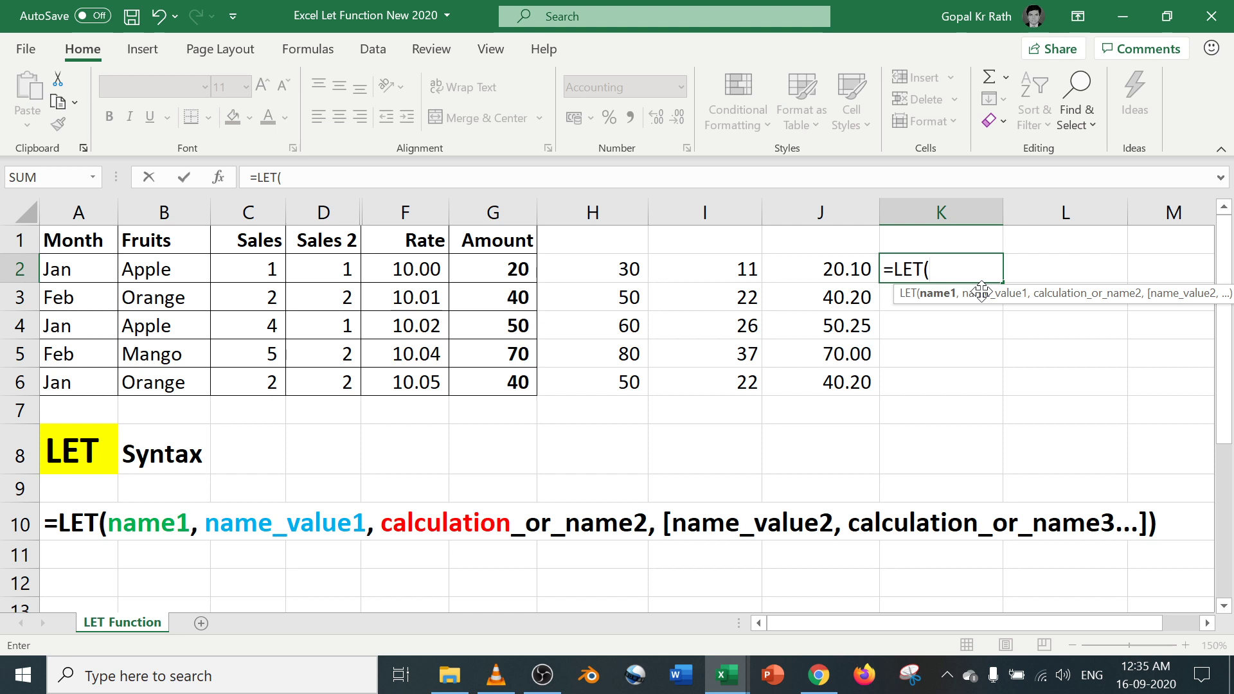
{"action": "type", "text": "sum("}
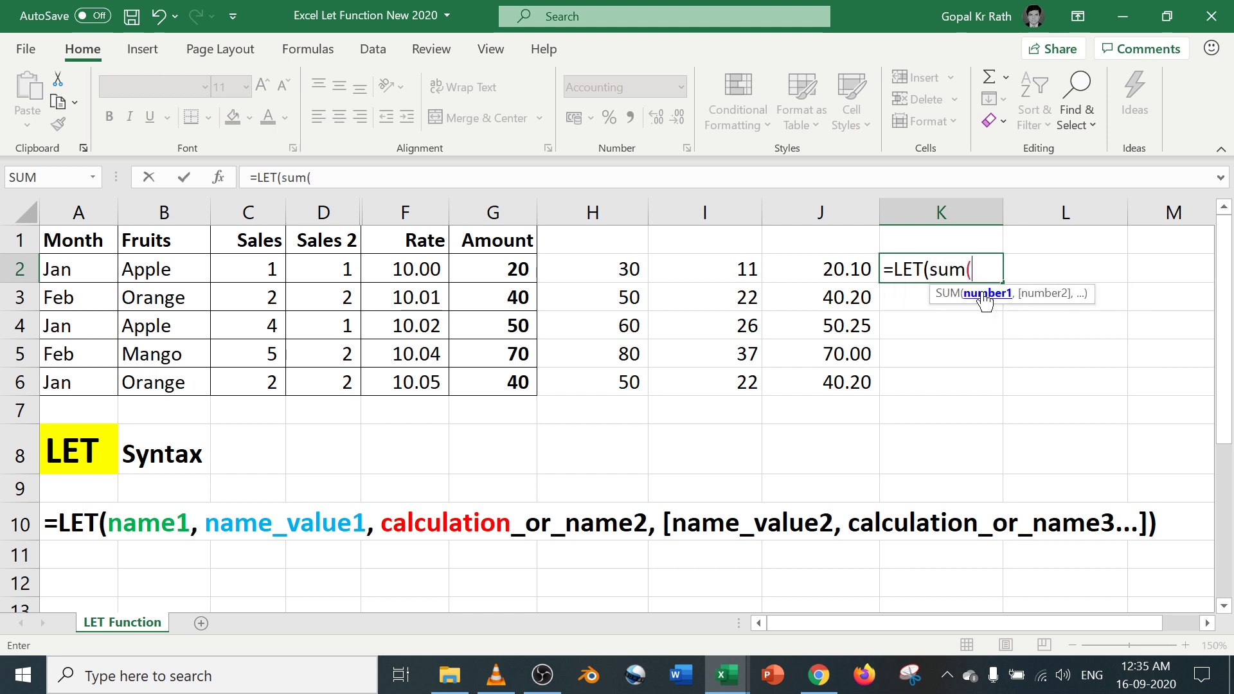
{"action": "key", "text": "BackSpace"}
{"action": "key", "text": "BackSpace"}
{"action": "key", "text": "BackSpace"}
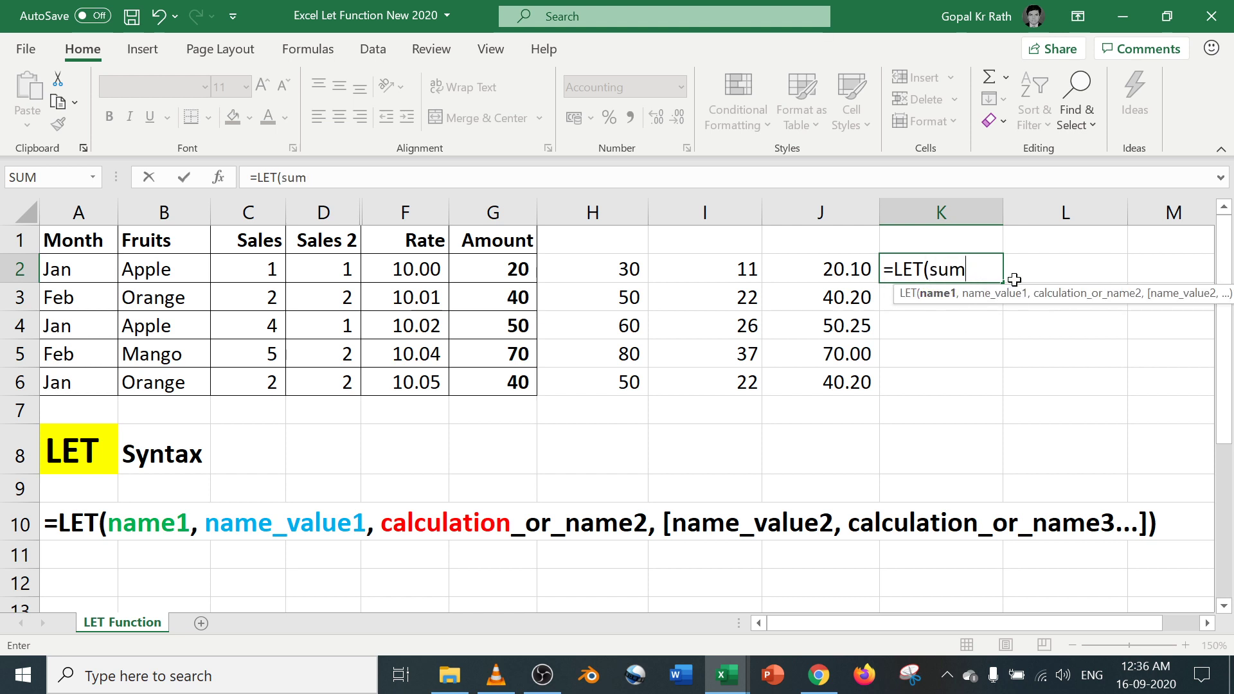
{"action": "key", "text": "BackSpace"}
{"action": "type", "text": "x"}
{"action": "key", "text": "BackSpace"}
Define the name S in K2's LET formula with SUM(C2:D2) as its value.
{"action": "type", "text": "S,"}
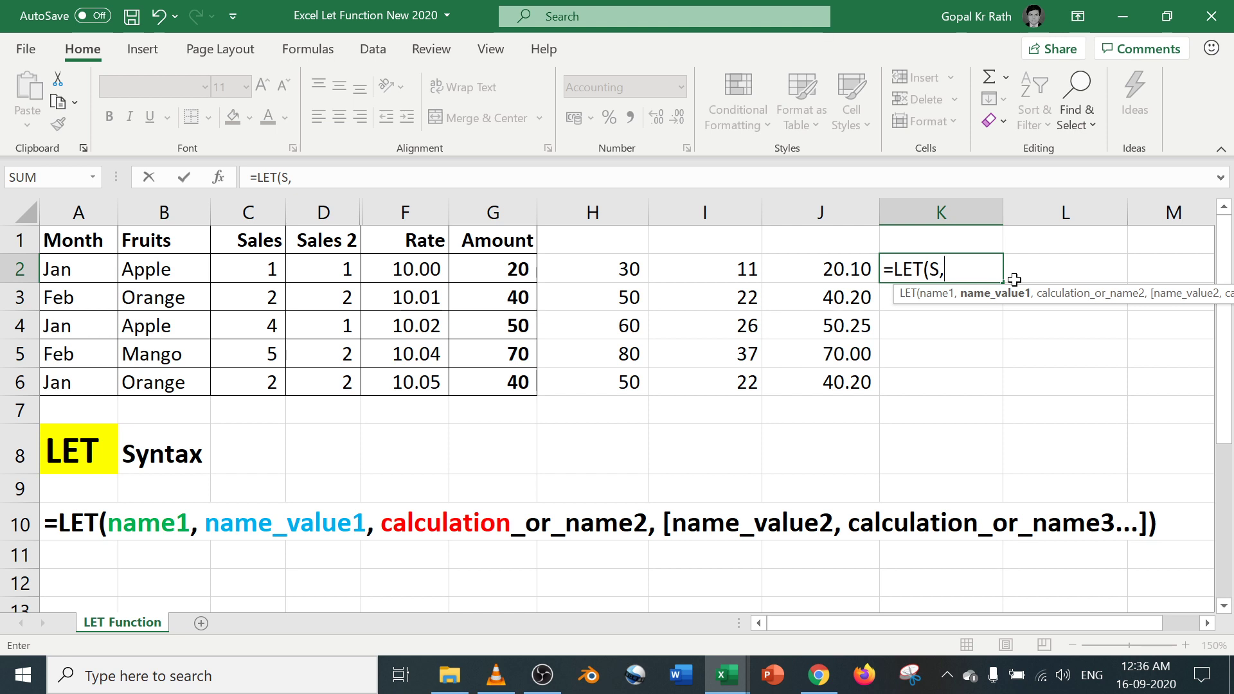
{"action": "type", "text": "sum("}
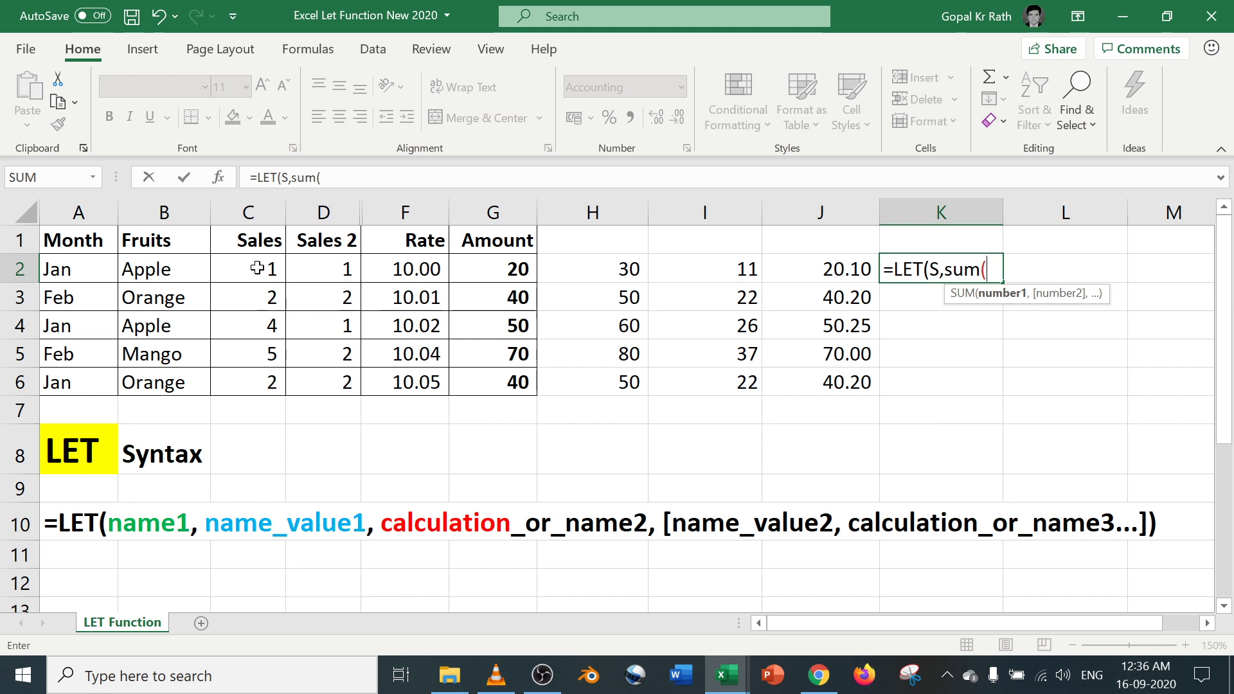
{"action": "left_click_drag", "start_coordinate": [256, 268], "coordinate": [297, 267]}
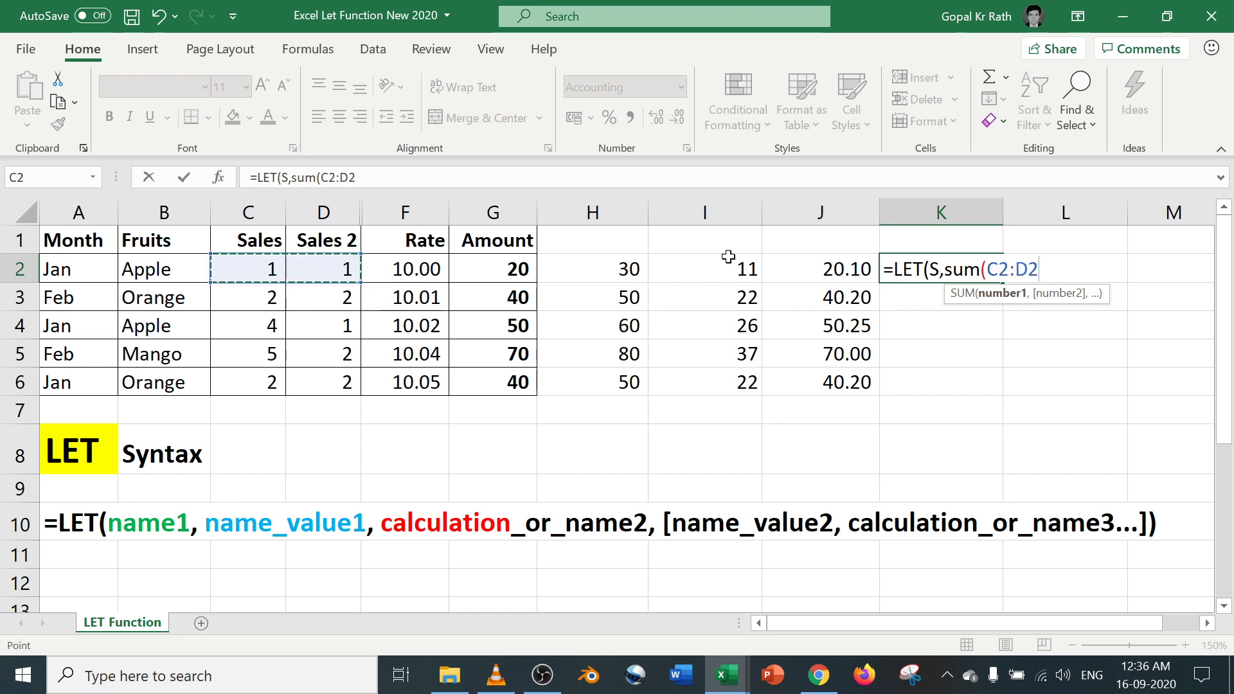
{"action": "type", "text": "),"}
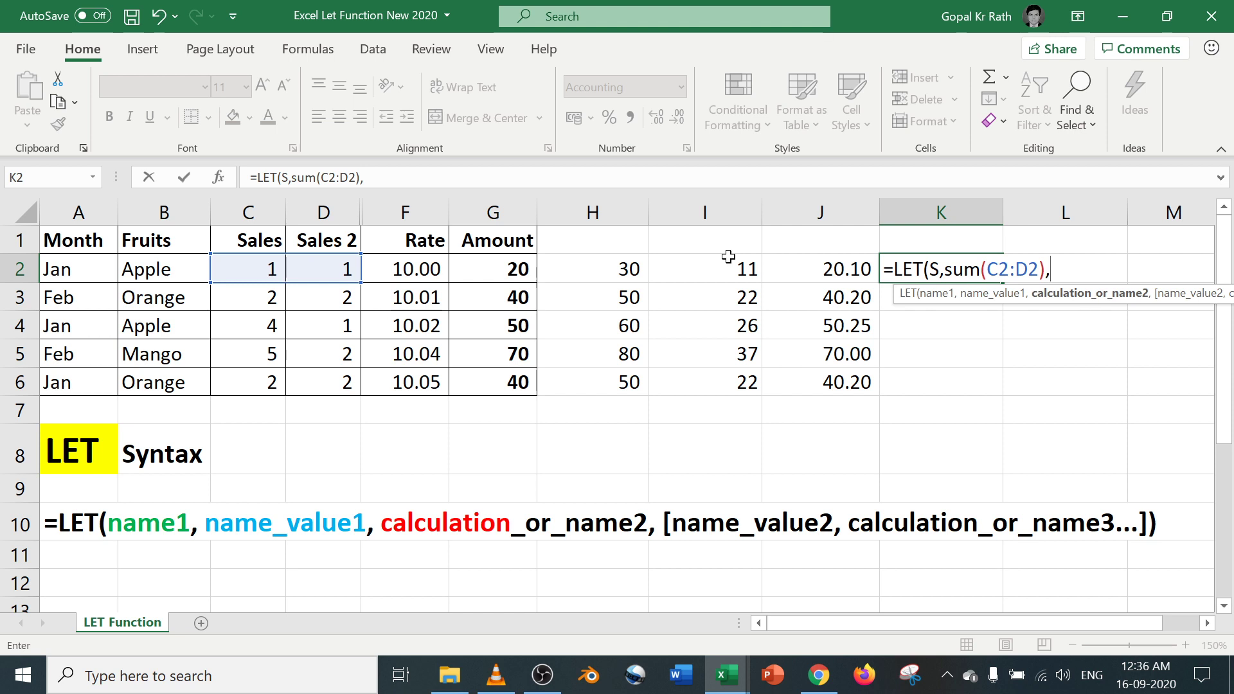
Add IF(S>5,S*10,S*10.5) as the LET calculation and commit K2's formula.
{"action": "type", "text": "if"}
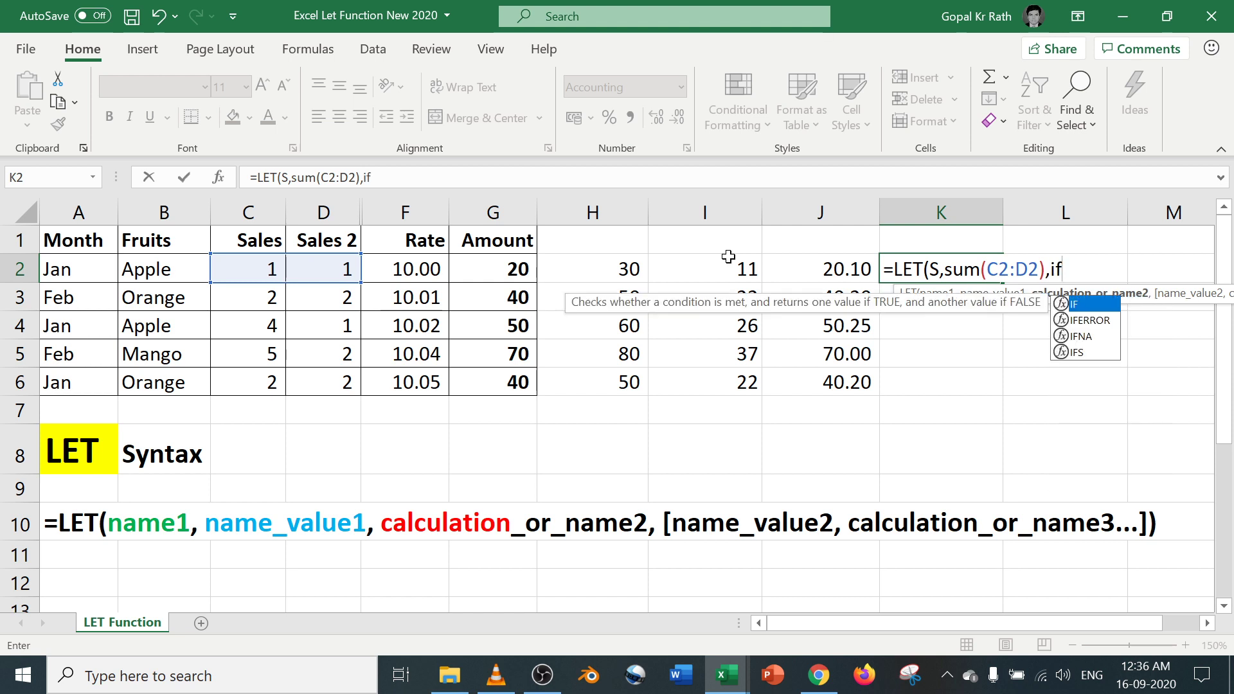
{"action": "type", "text": "("}
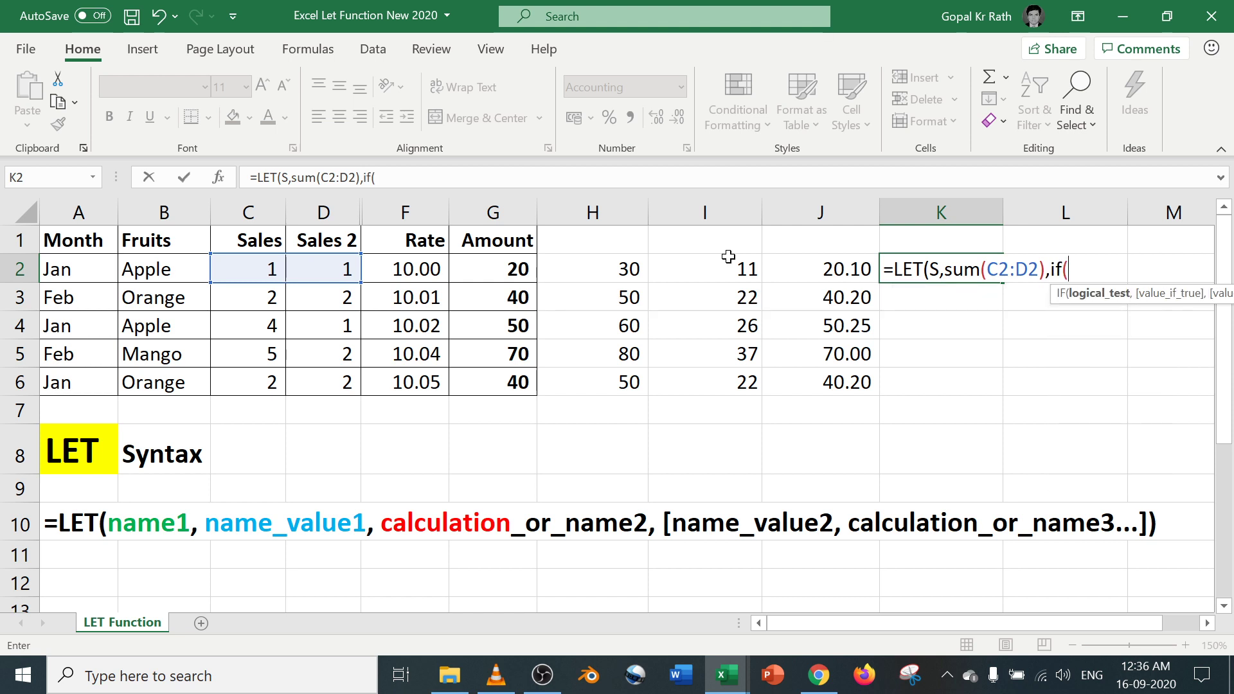
{"action": "type", "text": "S"}
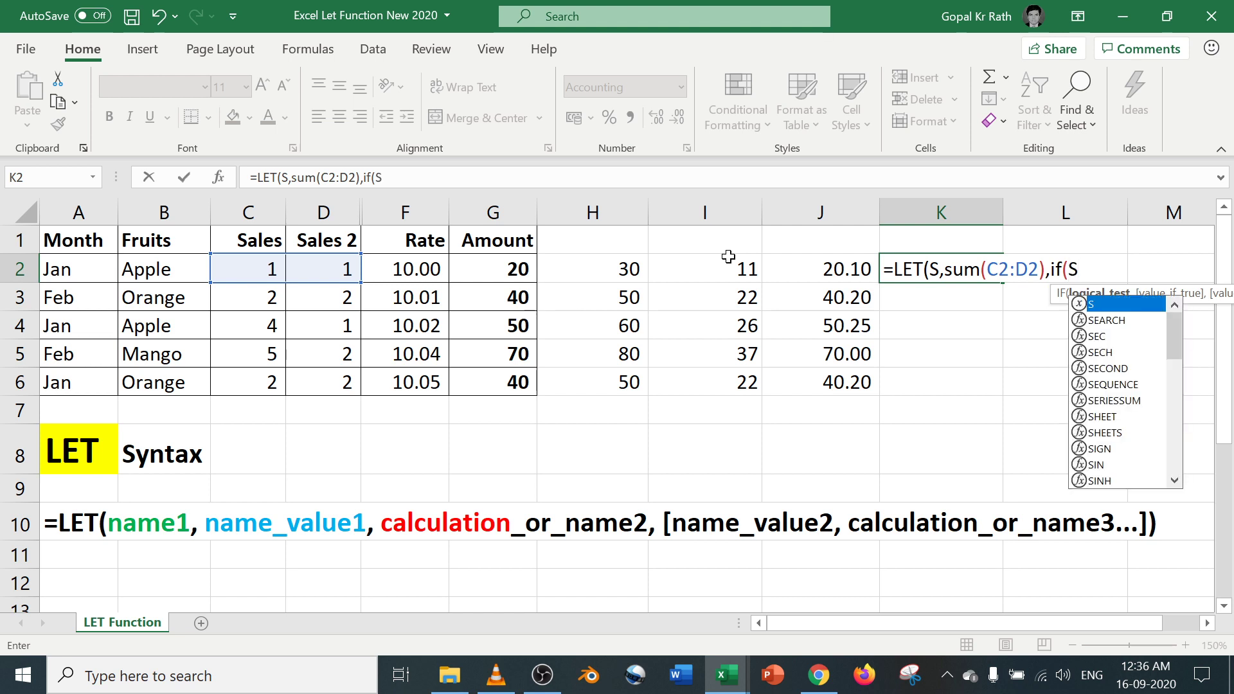
{"action": "type", "text": ">"}
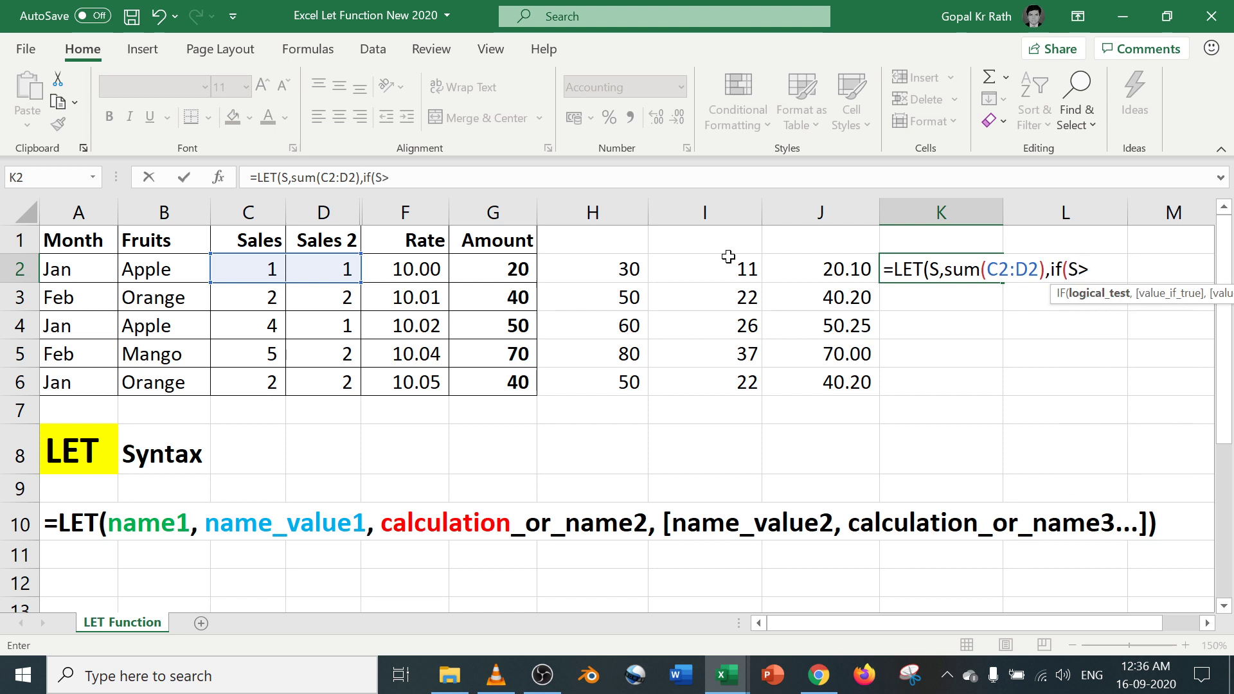
{"action": "type", "text": "5,S"}
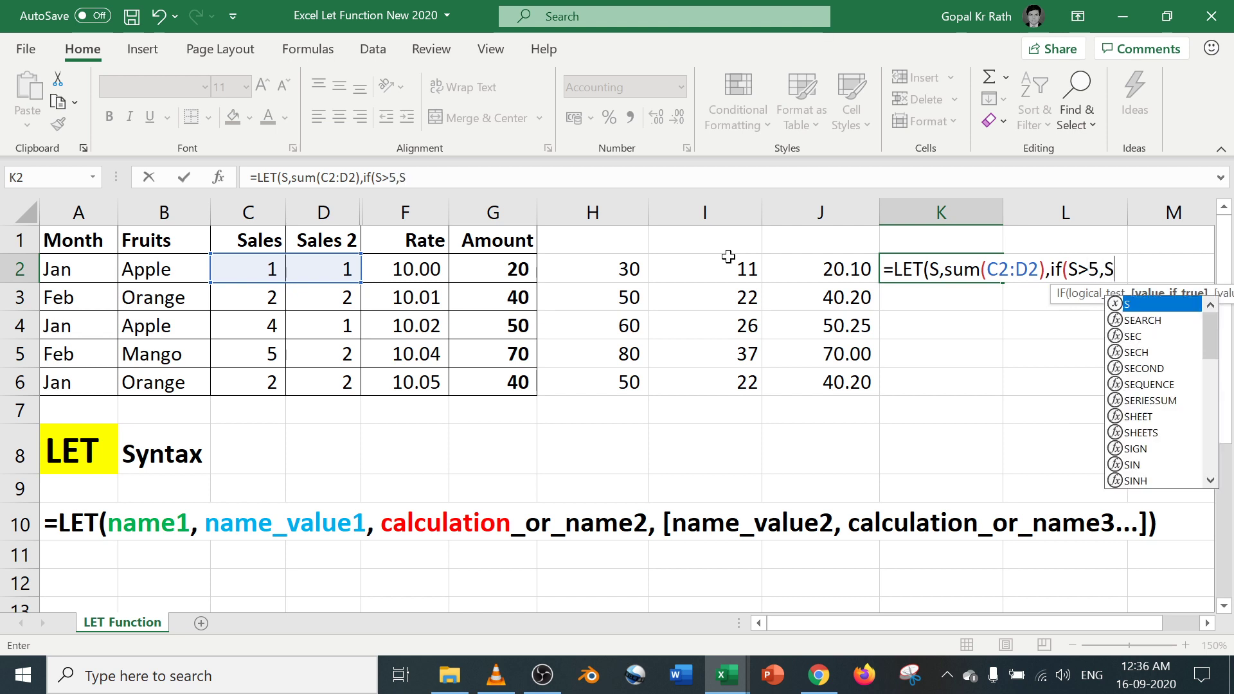
{"action": "type", "text": "*"}
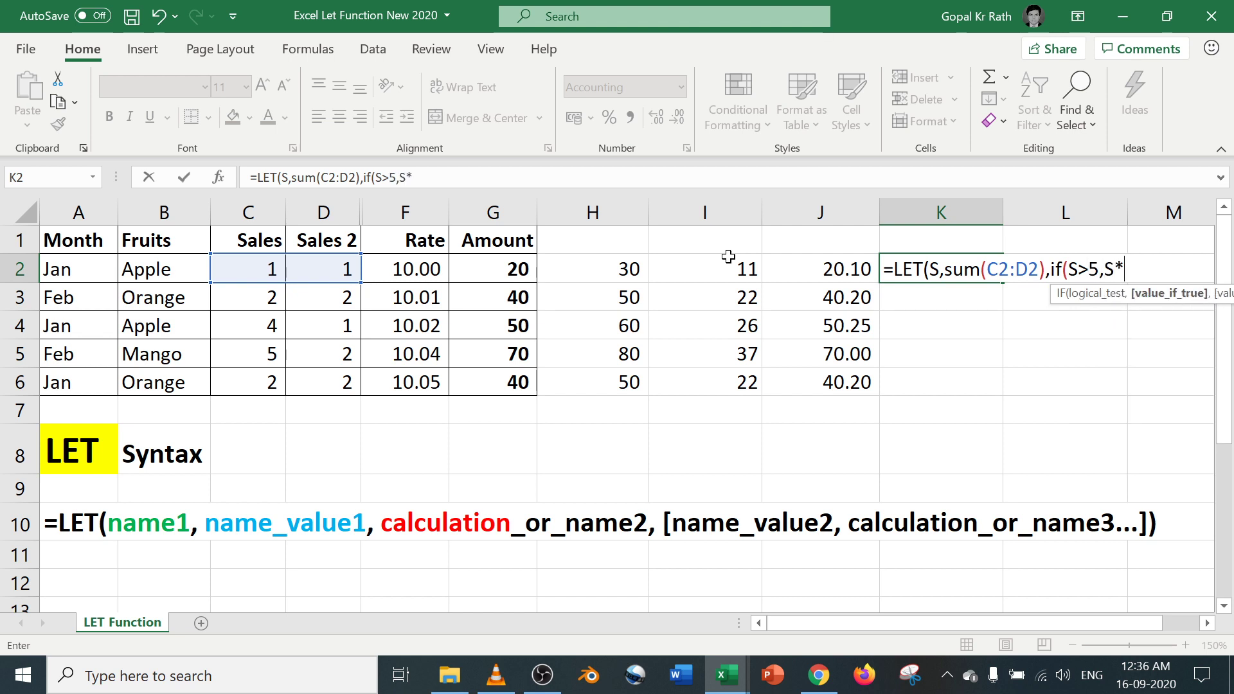
{"action": "type", "text": "10,S*10.5"}
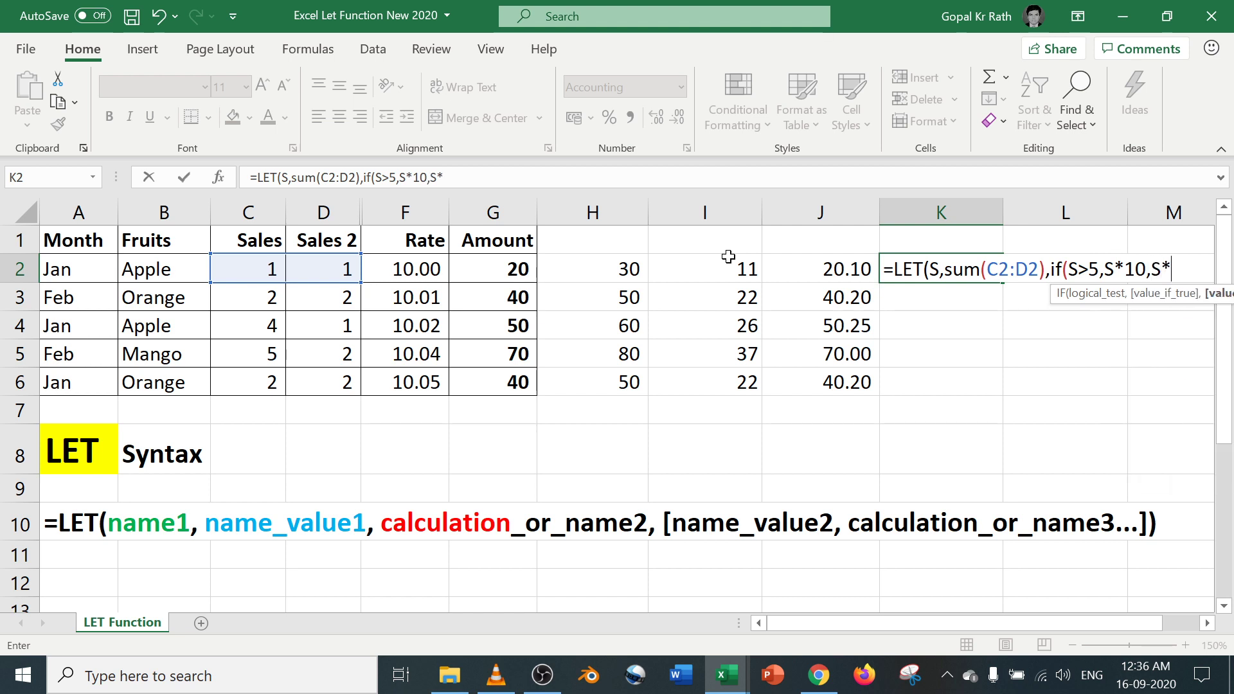
{"action": "type", "text": ")"}
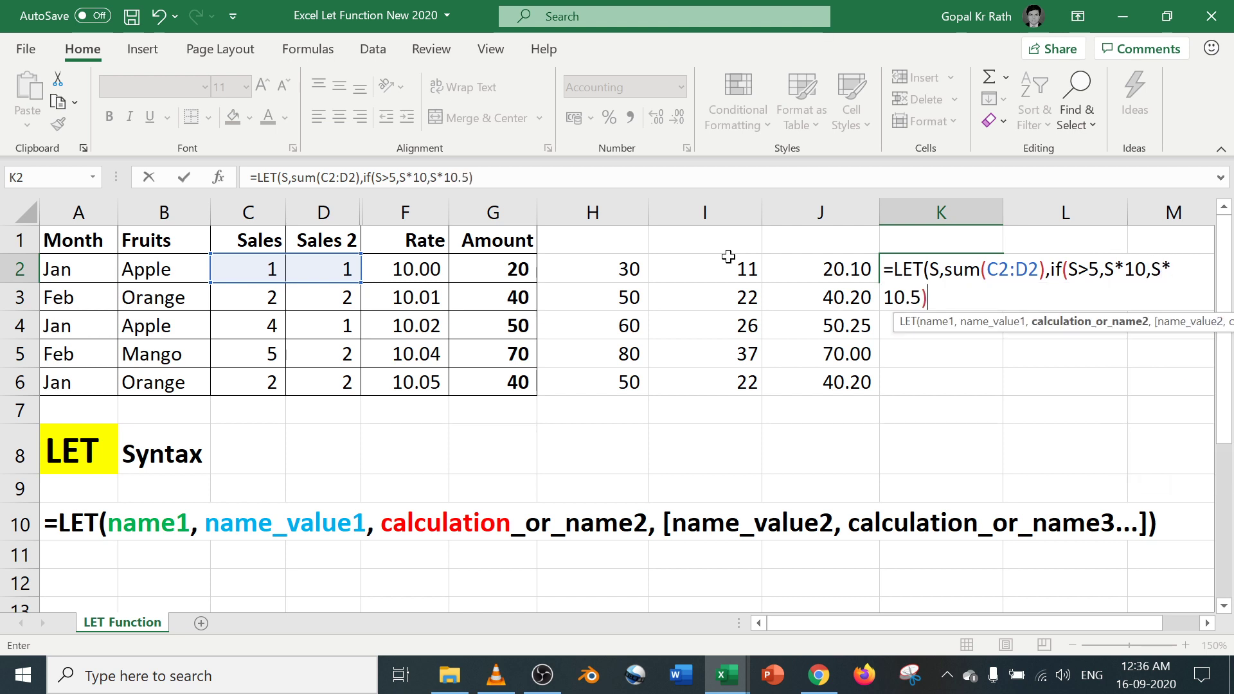
{"action": "key", "text": "Return"}
{"action": "key", "text": "Return"}
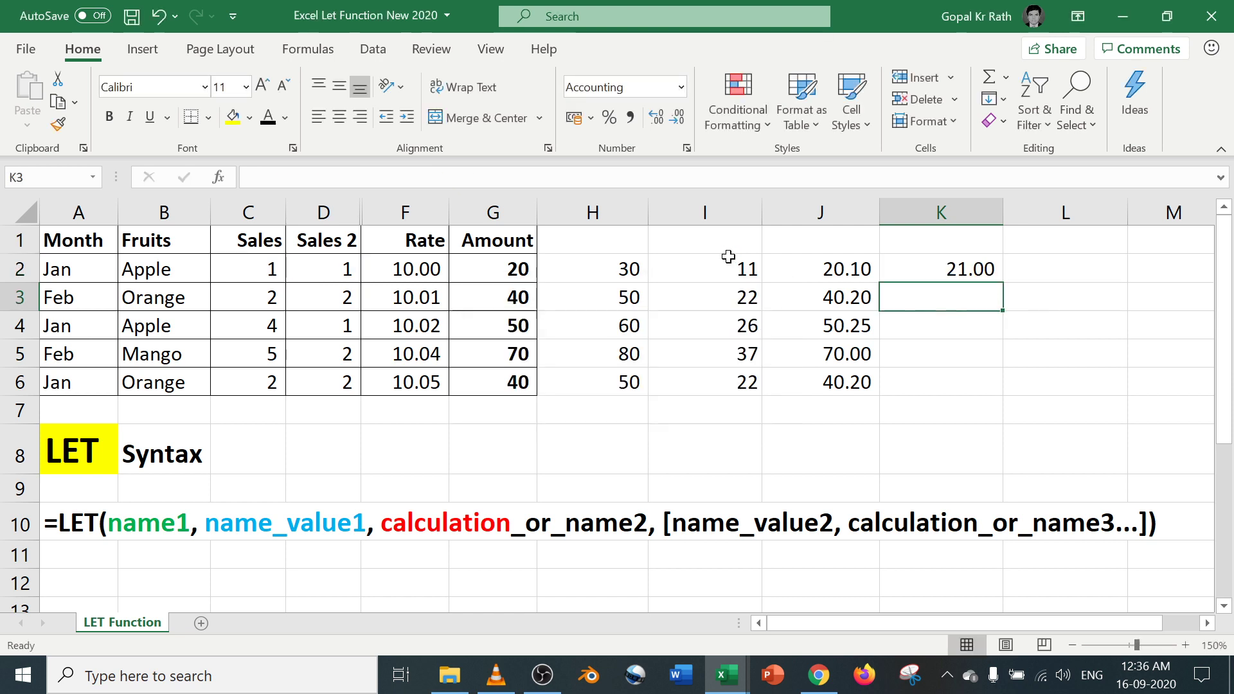
Compare K2's LET formula with the IF formula in J2 without changing either.
{"action": "key", "text": "Up"}
{"action": "key", "text": "F2"}
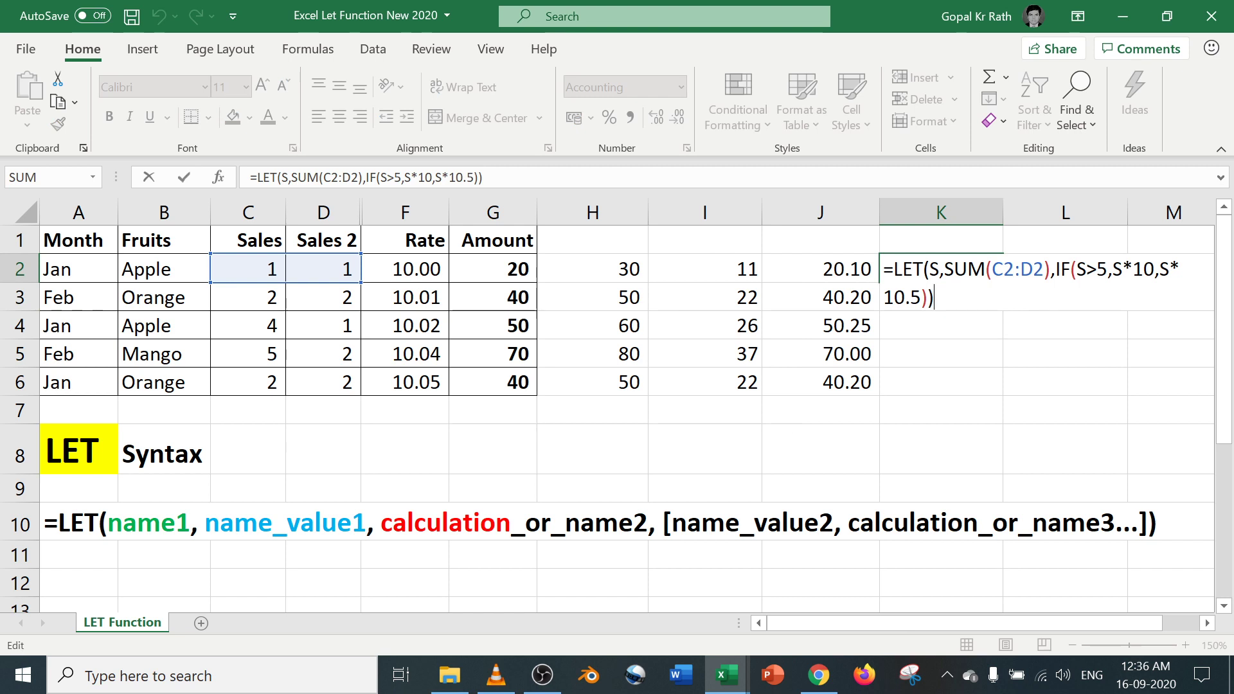
{"action": "key", "text": "Return"}
{"action": "key", "text": "Up"}
{"action": "key", "text": "Left"}
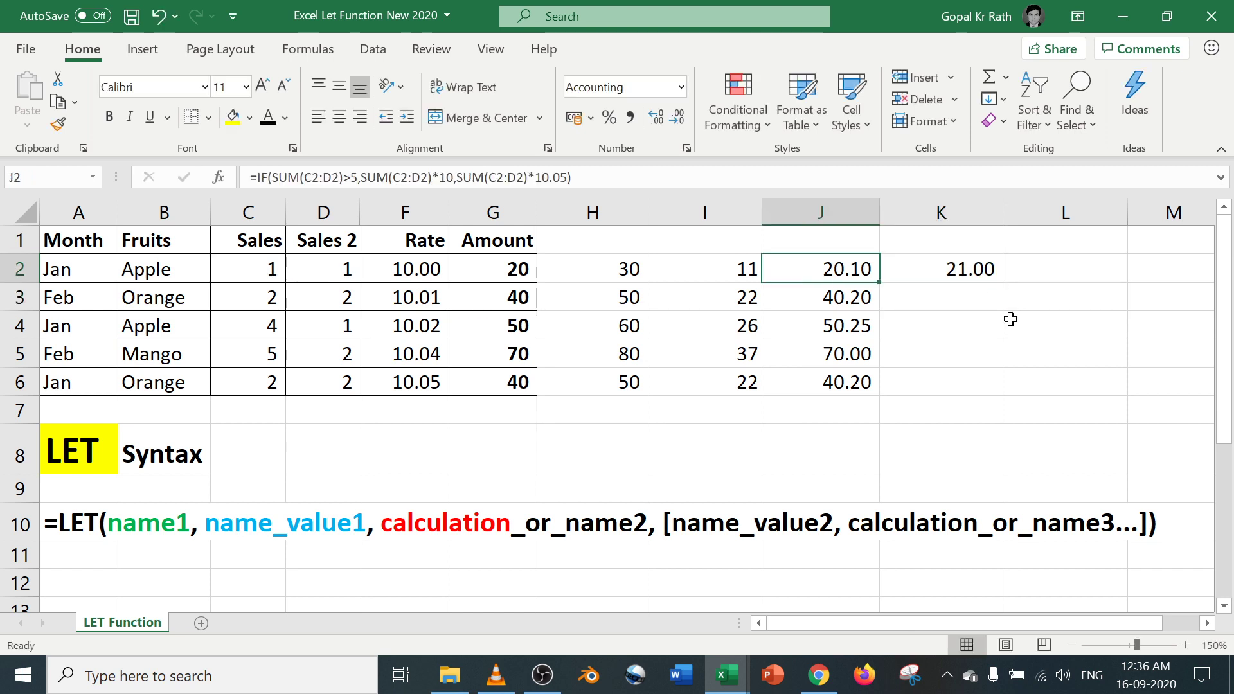
{"action": "key", "text": "F2"}
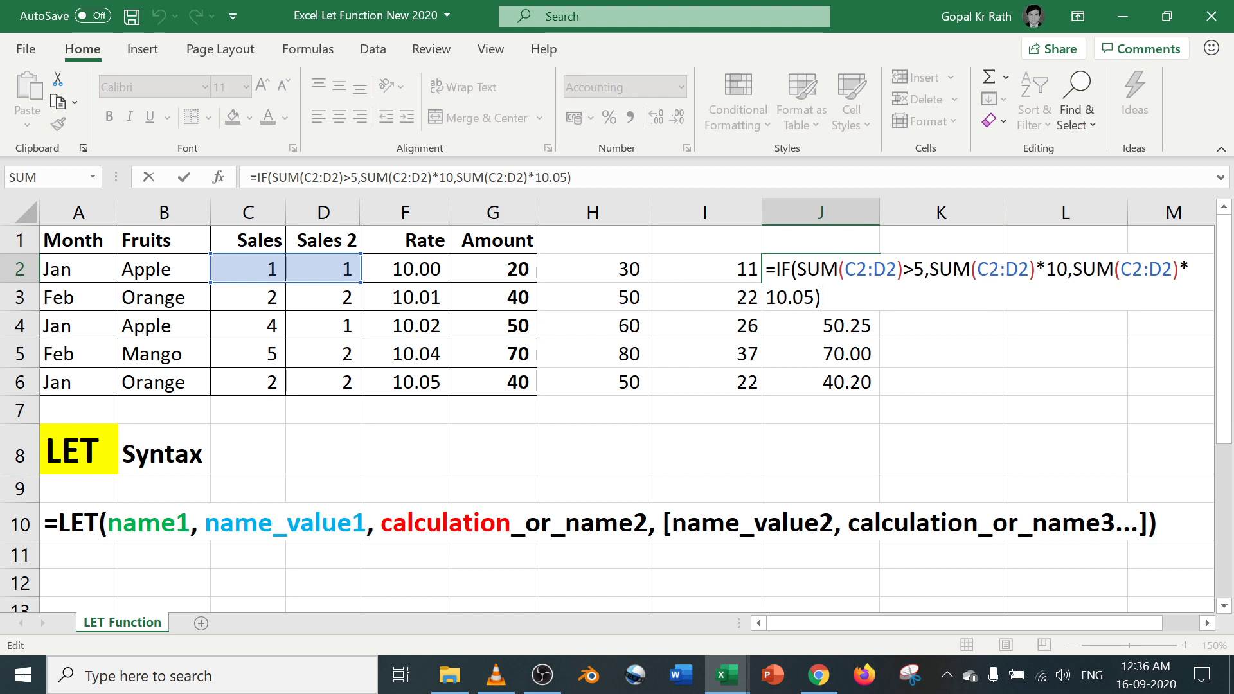
{"action": "key", "text": "Escape"}
Examine the name value and the IF calculation arguments inside K2's LET formula.
{"action": "double_click", "coordinate": [966, 273]}
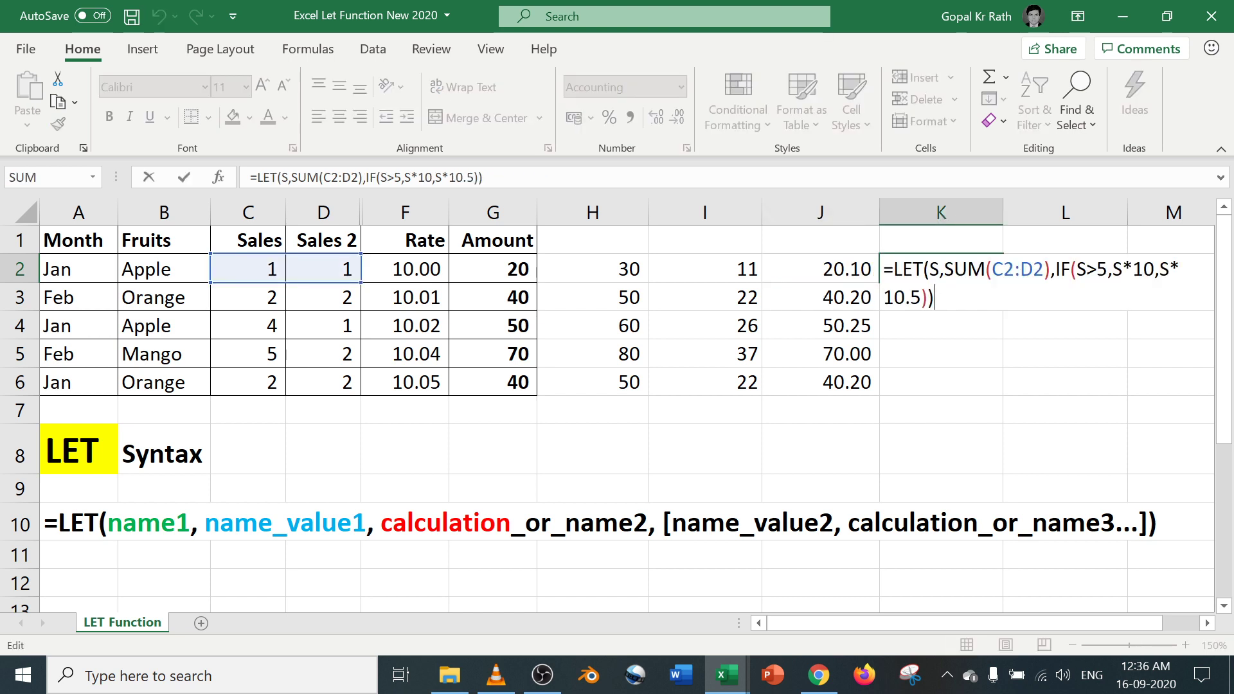
{"action": "key", "text": "Return"}
{"action": "key", "text": "Up"}
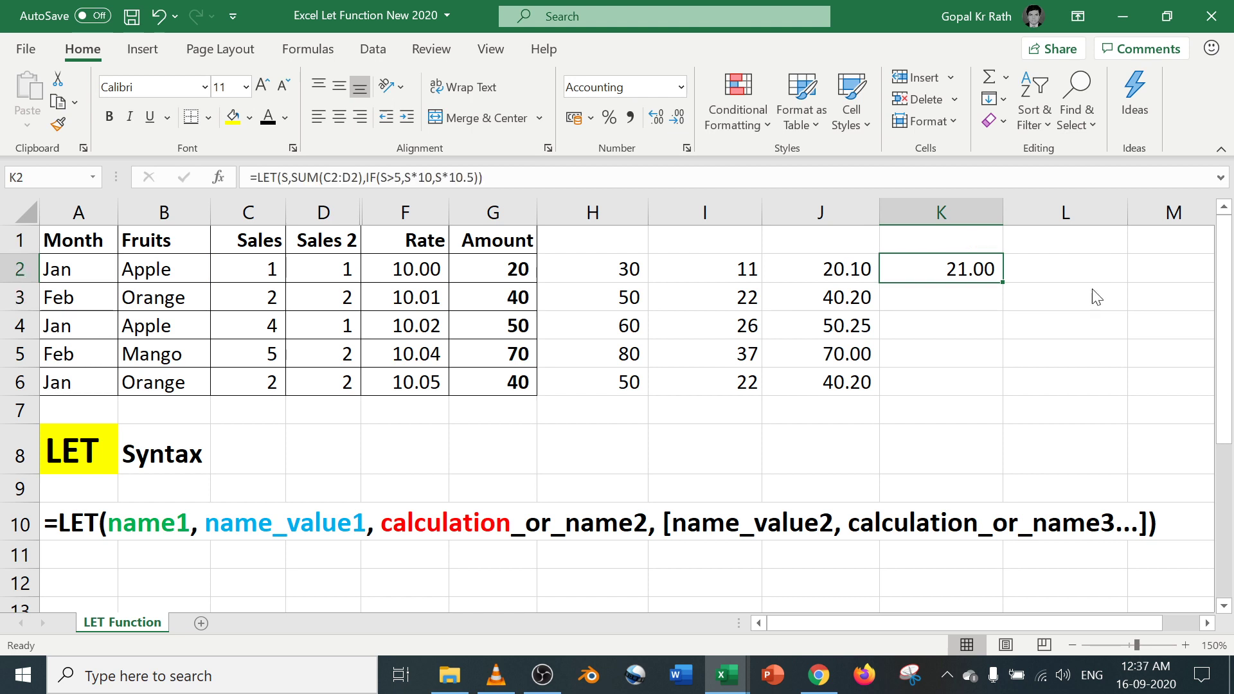
{"action": "key", "text": "F2"}
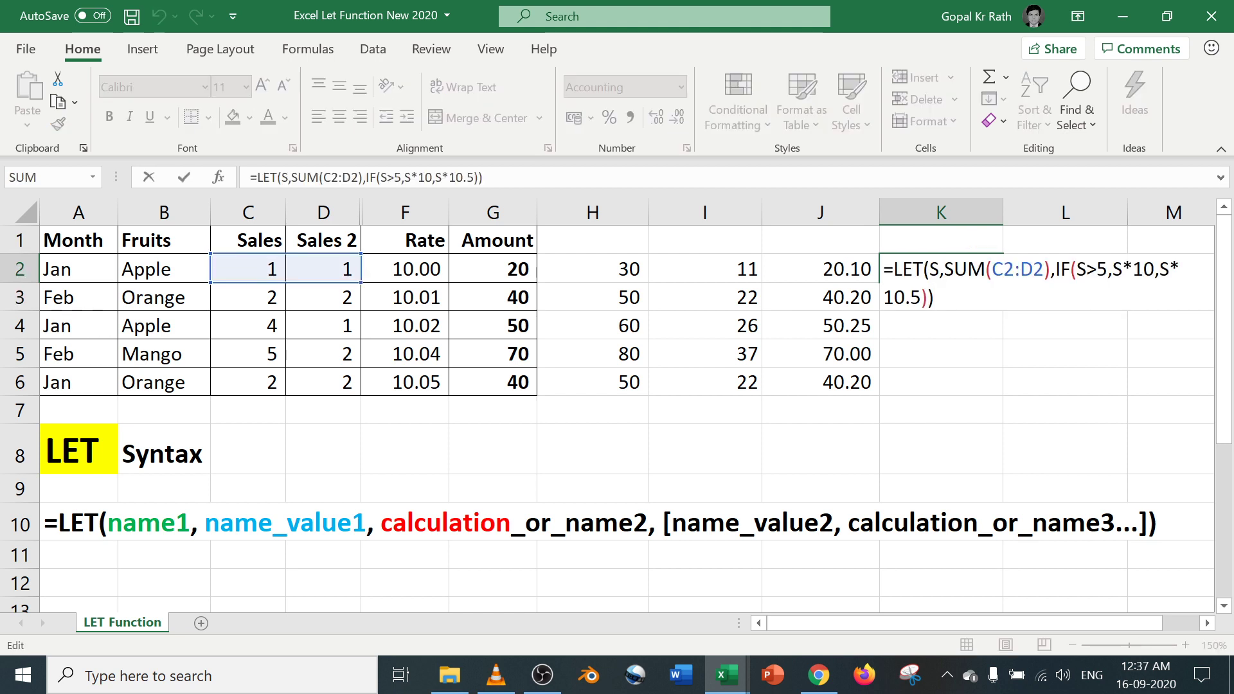
{"action": "left_click", "coordinate": [1051, 269]}
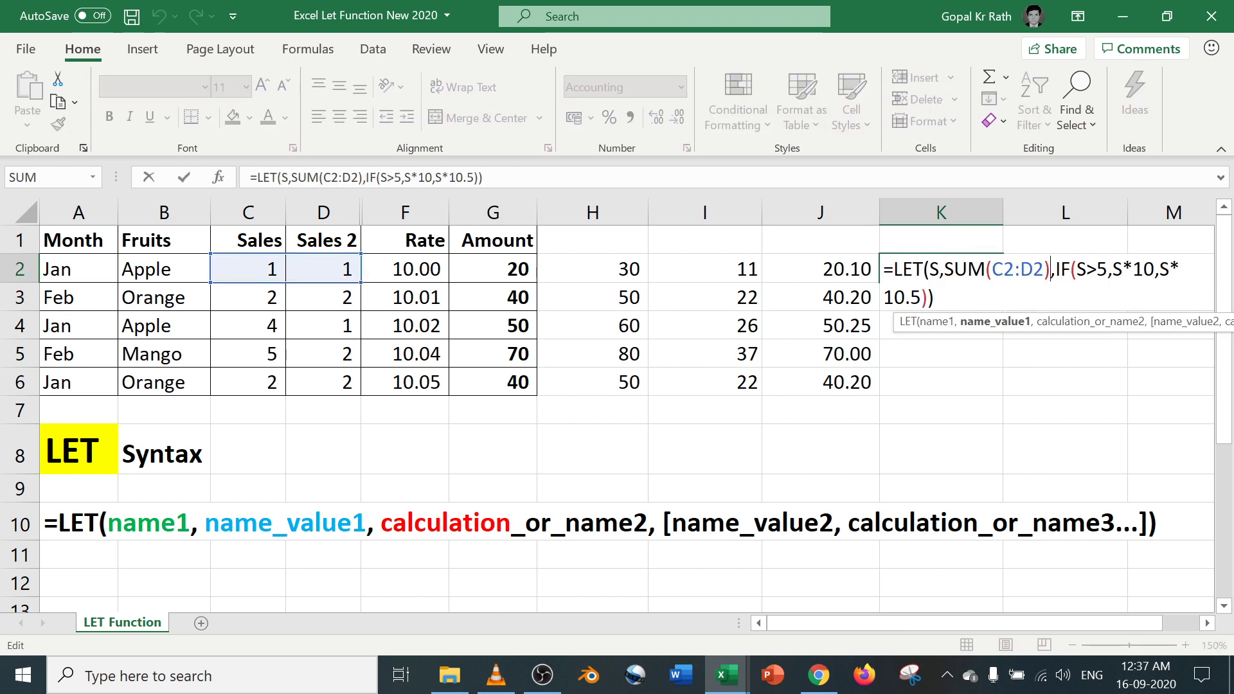
{"action": "left_click", "coordinate": [1098, 269]}
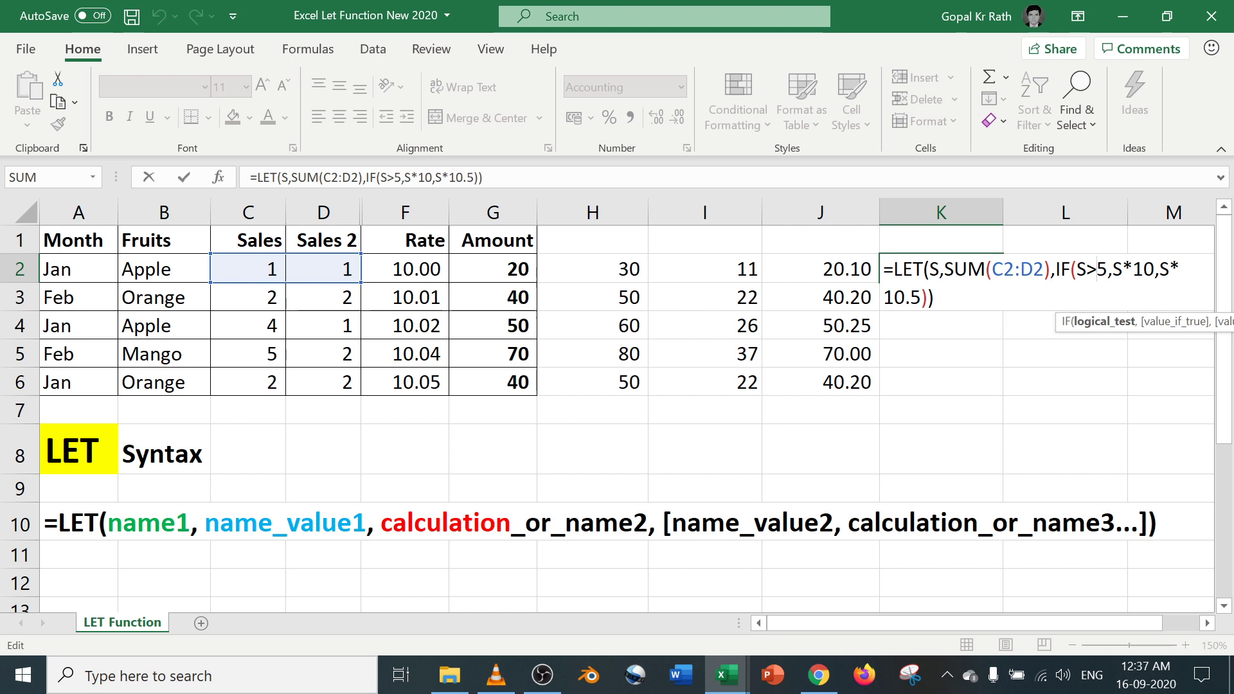
{"action": "key", "text": "Return"}
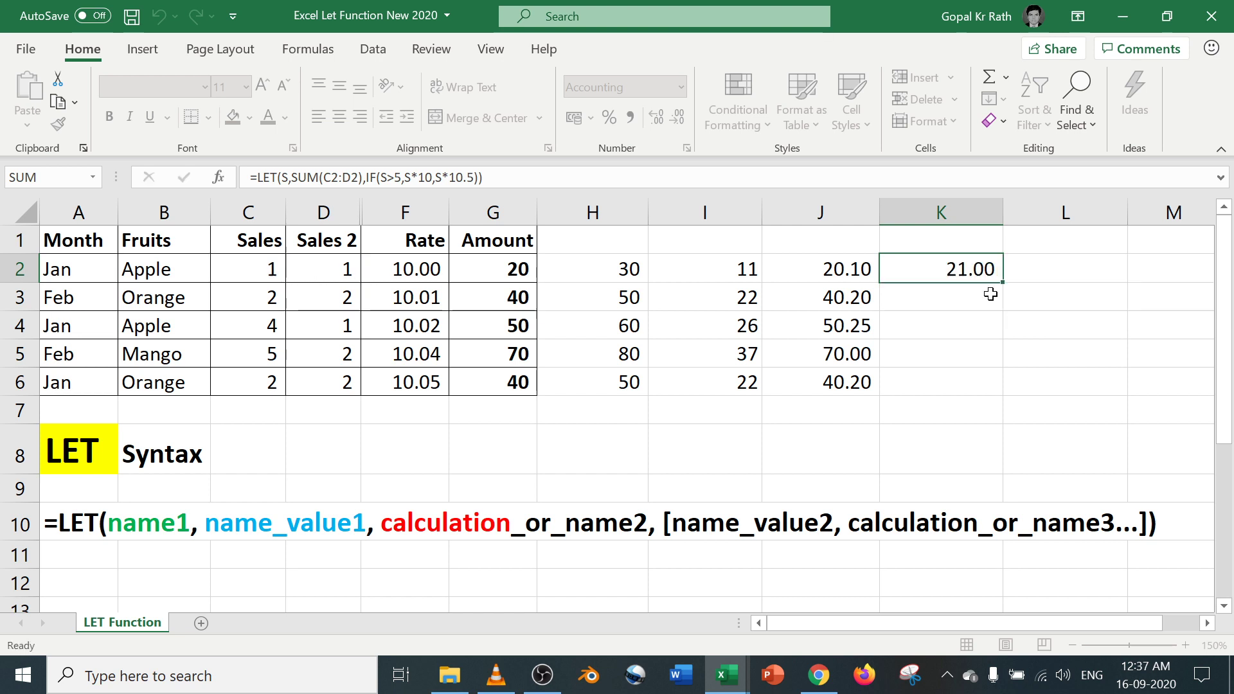
Fill the LET formula from K2 down through K6 and inspect the copy in K3.
{"action": "left_click_drag", "start_coordinate": [949, 266], "coordinate": [958, 373]}
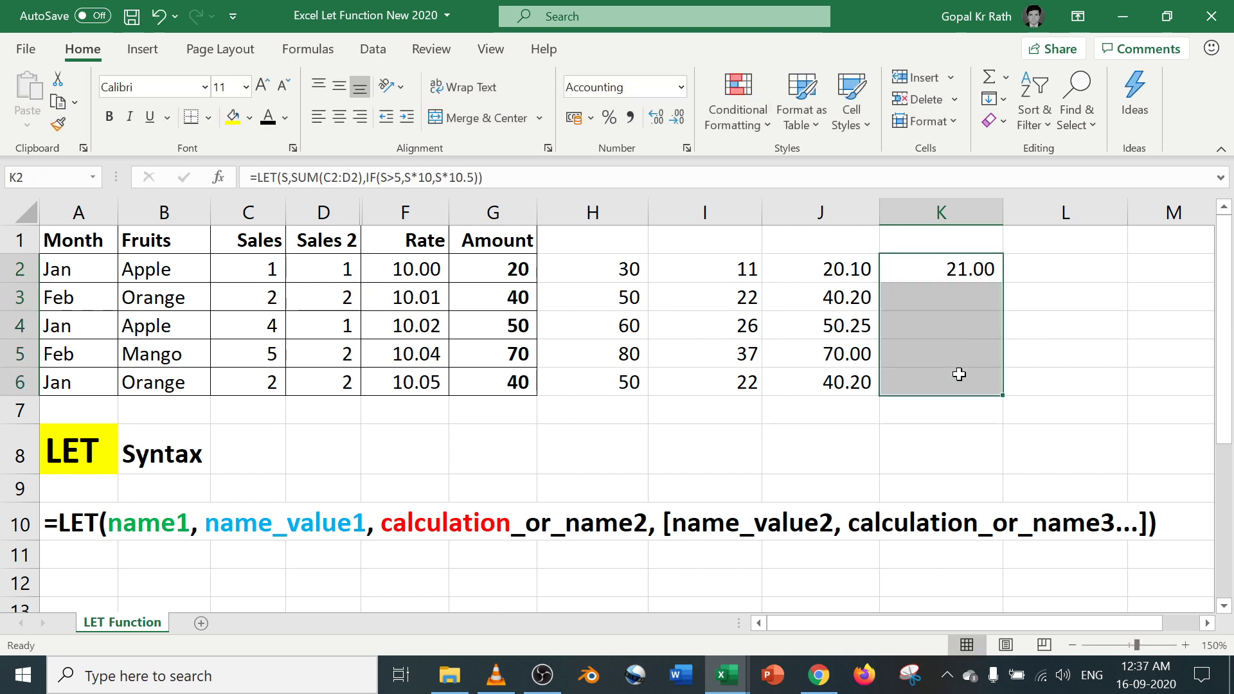
{"action": "key", "text": "ctrl+d"}
{"action": "left_click", "coordinate": [972, 307]}
{"action": "key", "text": "F2"}
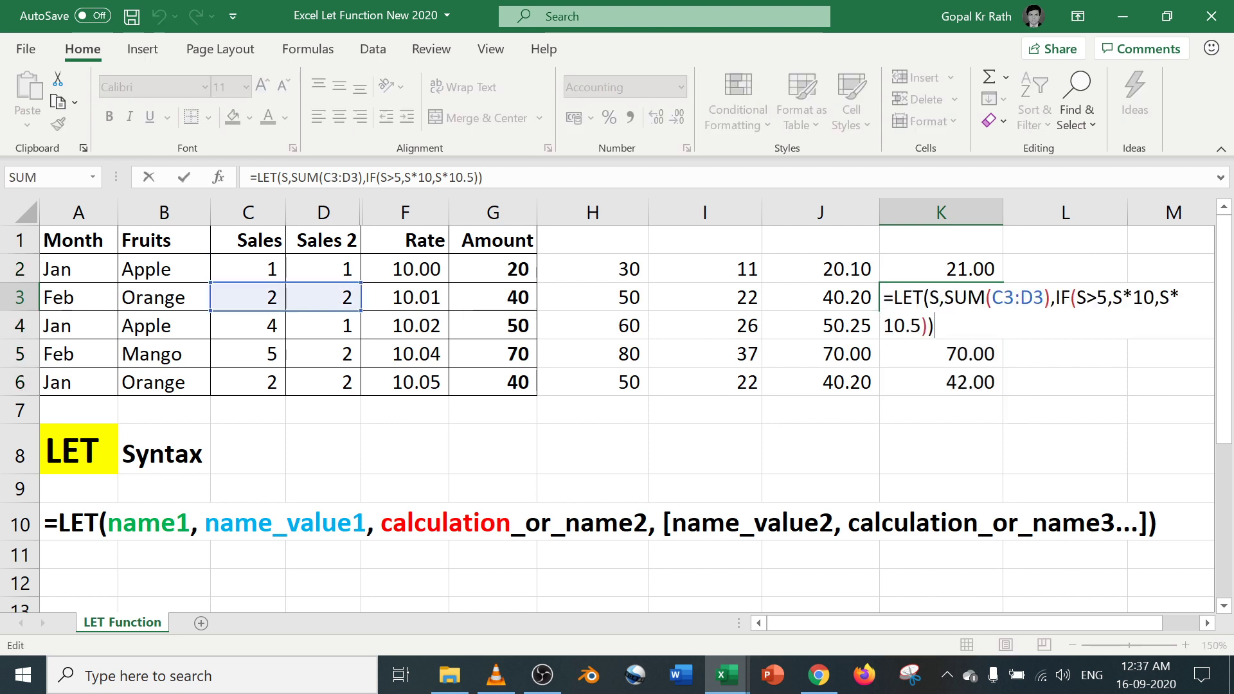
{"action": "key", "text": "Escape"}
Check the multiplier in J2's IF formula and set the value-if-false multiplier in K2's LET formula to 10.05.
{"action": "double_click", "coordinate": [839, 269]}
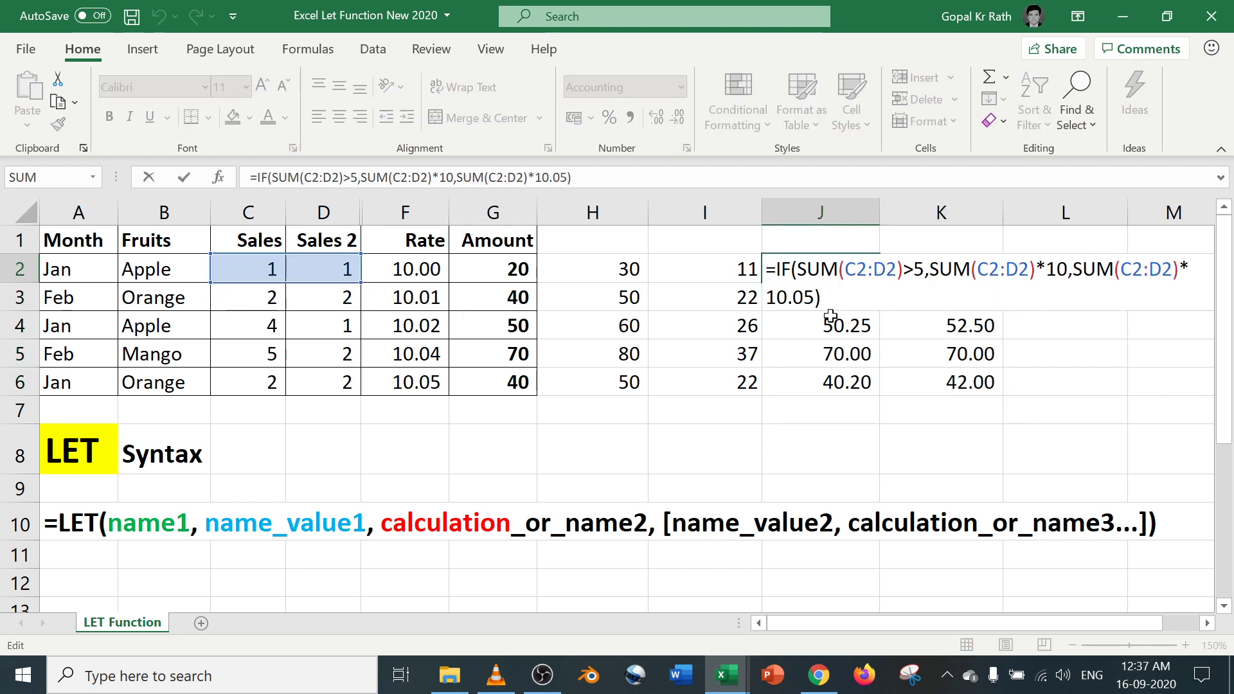
{"action": "key", "text": "Escape"}
{"action": "left_click", "coordinate": [980, 269]}
{"action": "key", "text": "F2"}
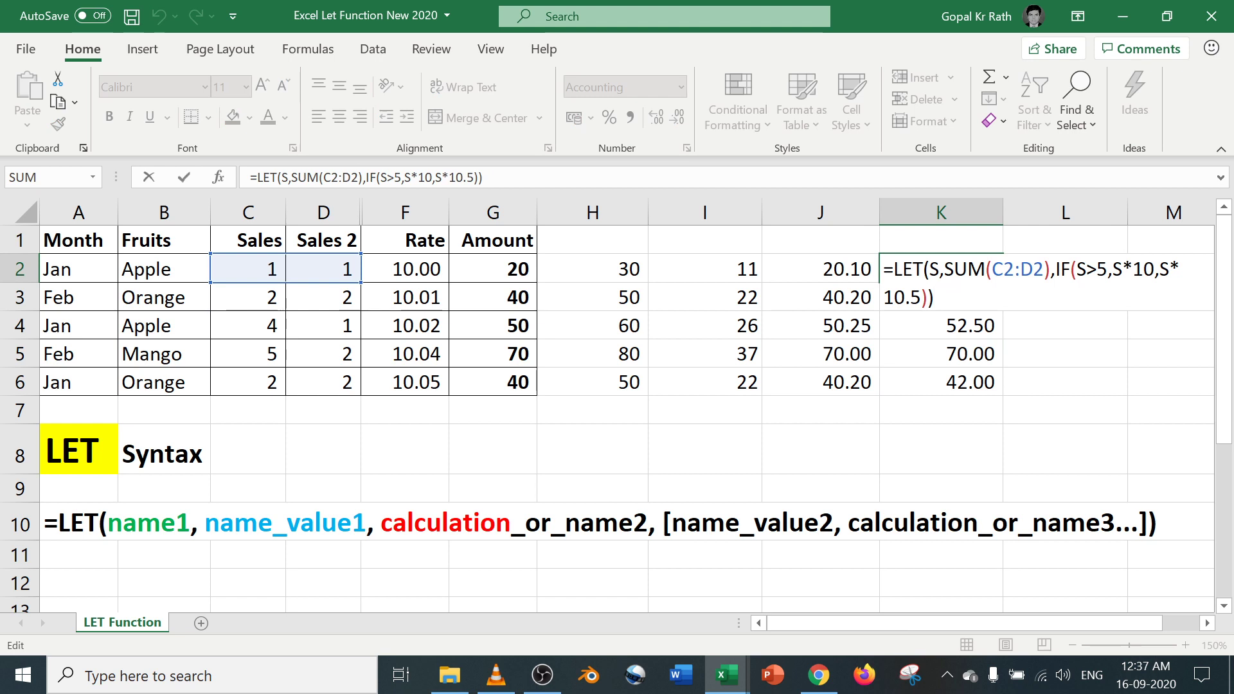
{"action": "type", "text": "0"}
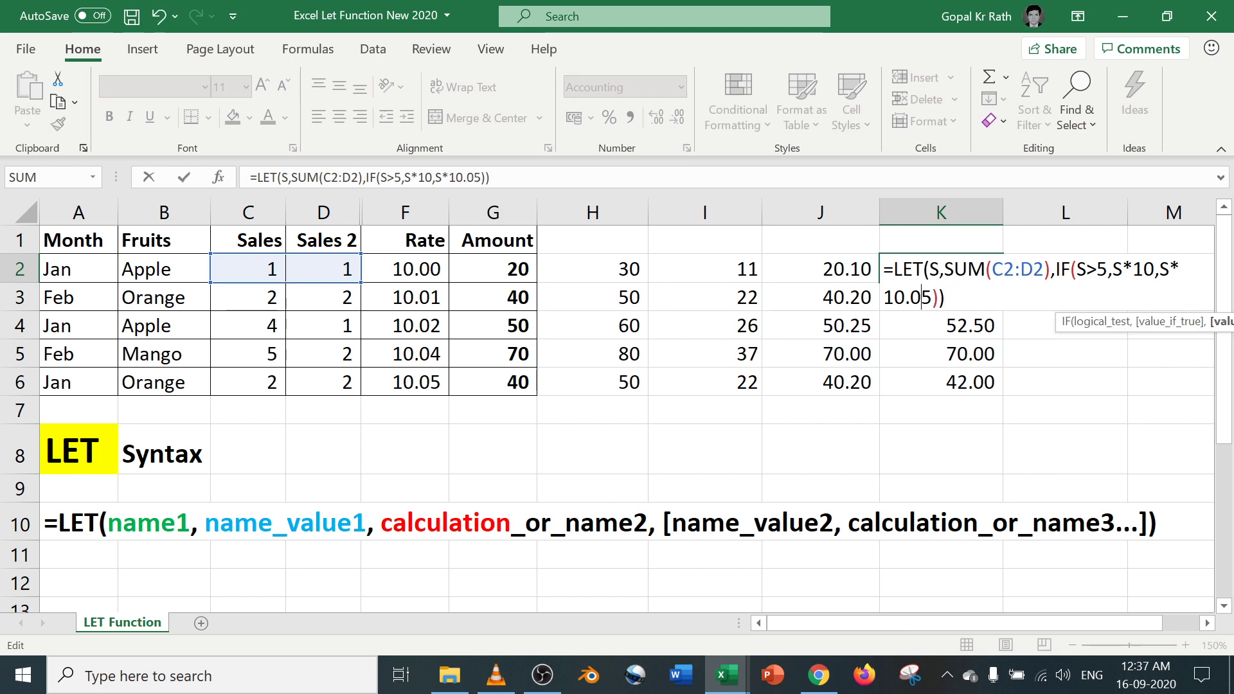
{"action": "key", "text": "Return"}
Refill K3 through K6 with the corrected LET formula from K2.
{"action": "key", "text": "Up"}
{"action": "key", "text": "ctrl+shift+Down"}
{"action": "key", "text": "ctrl+d"}
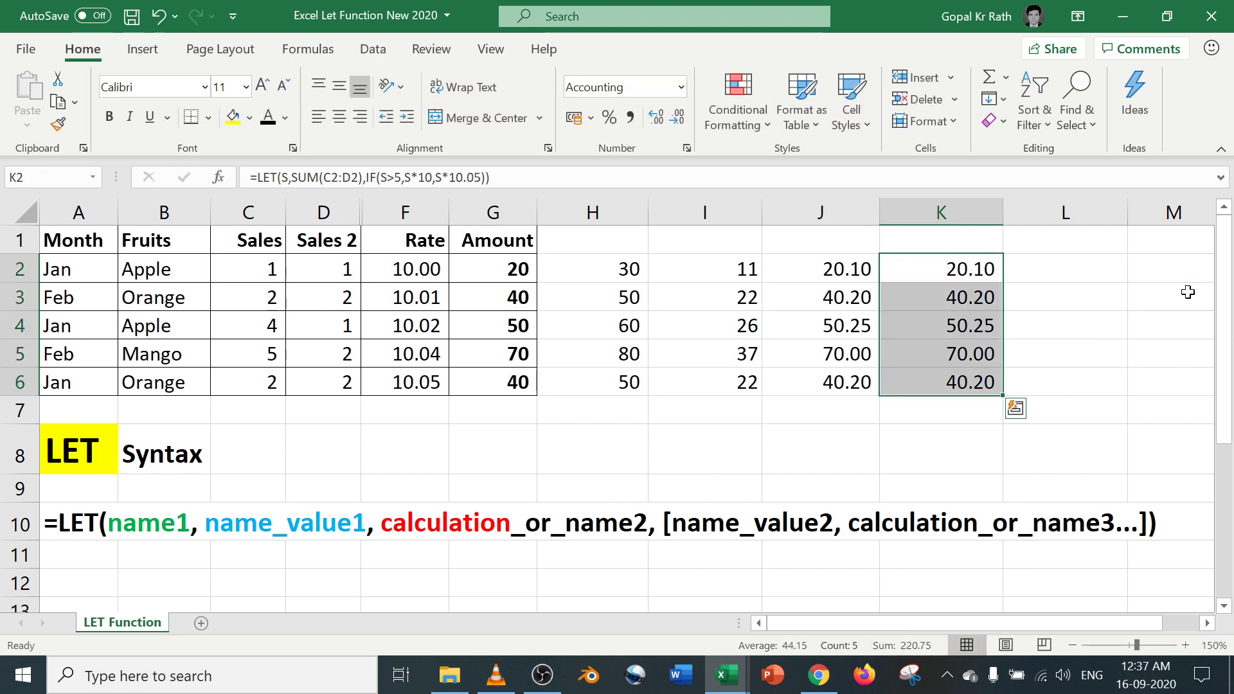
Review the IF calculation part of K2's LET formula without changing it.
{"action": "left_click", "coordinate": [983, 271]}
{"action": "key", "text": "F2"}
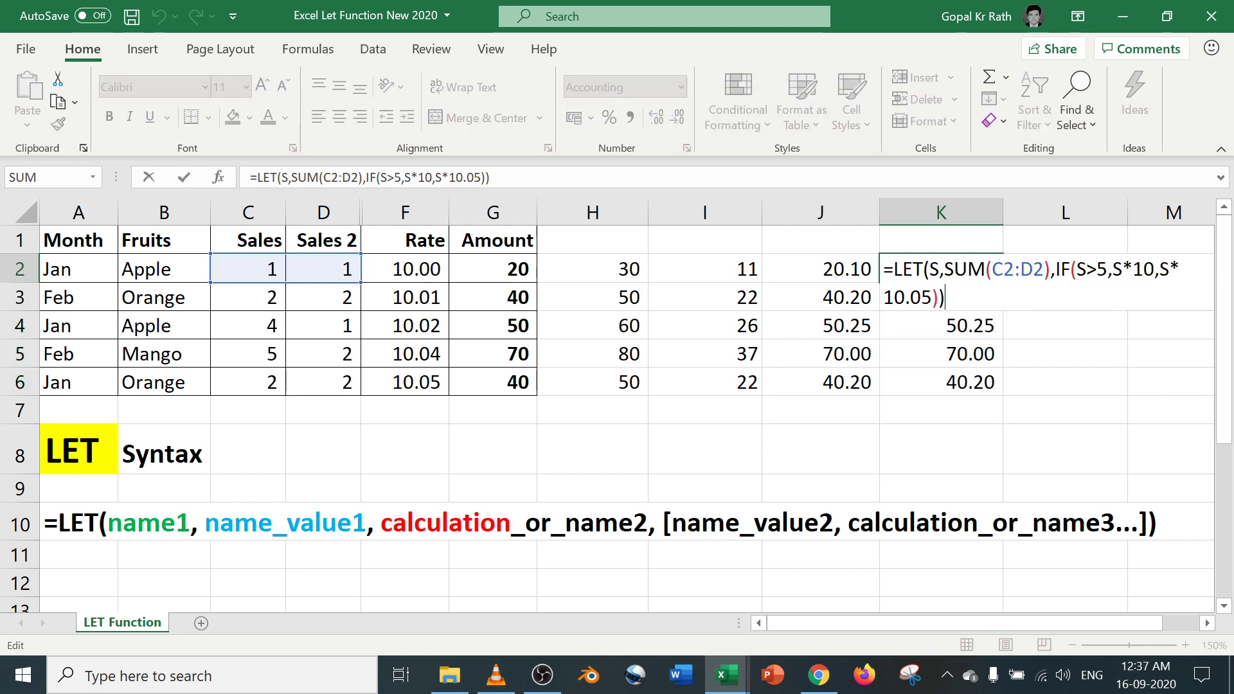
{"action": "left_click_drag", "start_coordinate": [1056, 269], "coordinate": [946, 298]}
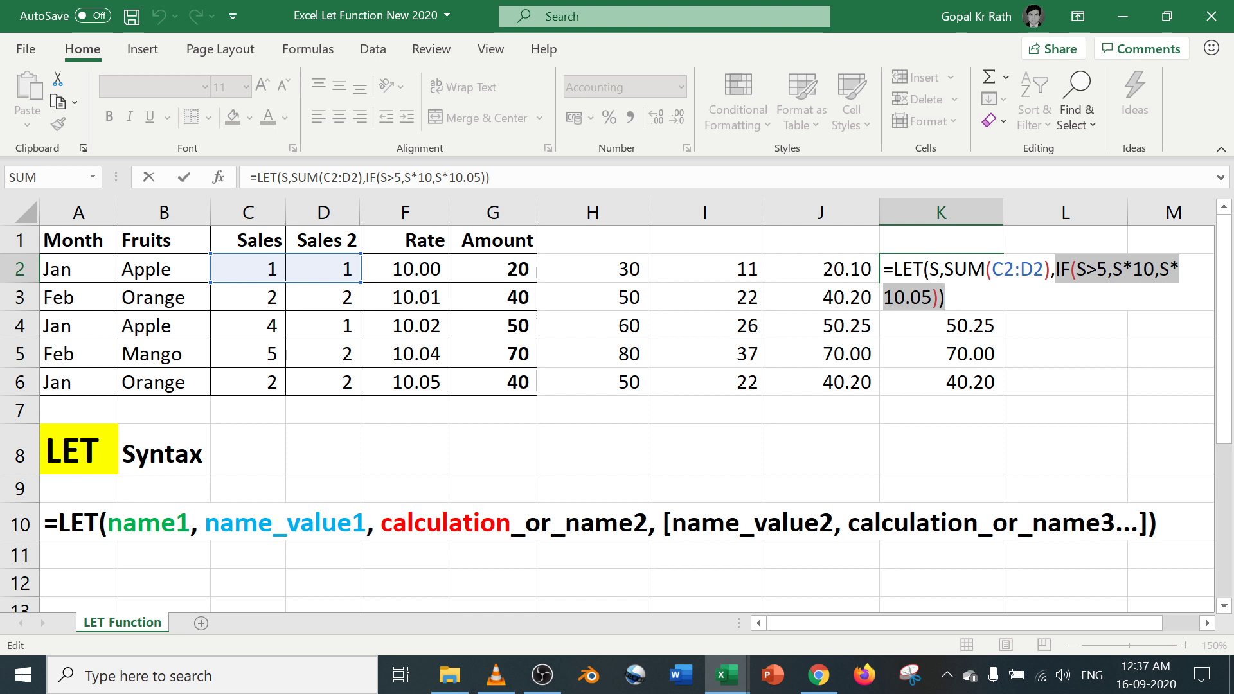
{"action": "key", "text": "Return"}
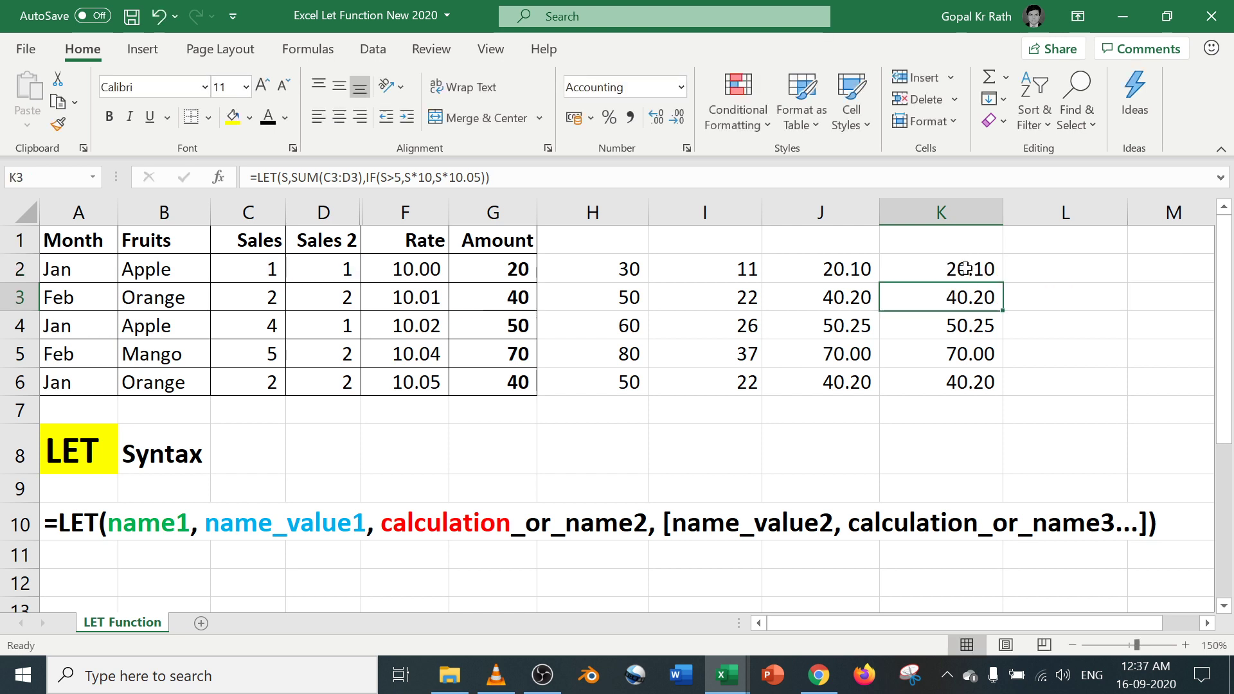
Compare I2's LET formula, which uses the names a and b, with the single-name LET formula in K2, leaving both unchanged.
{"action": "left_click", "coordinate": [962, 267]}
{"action": "left_click", "coordinate": [735, 267]}
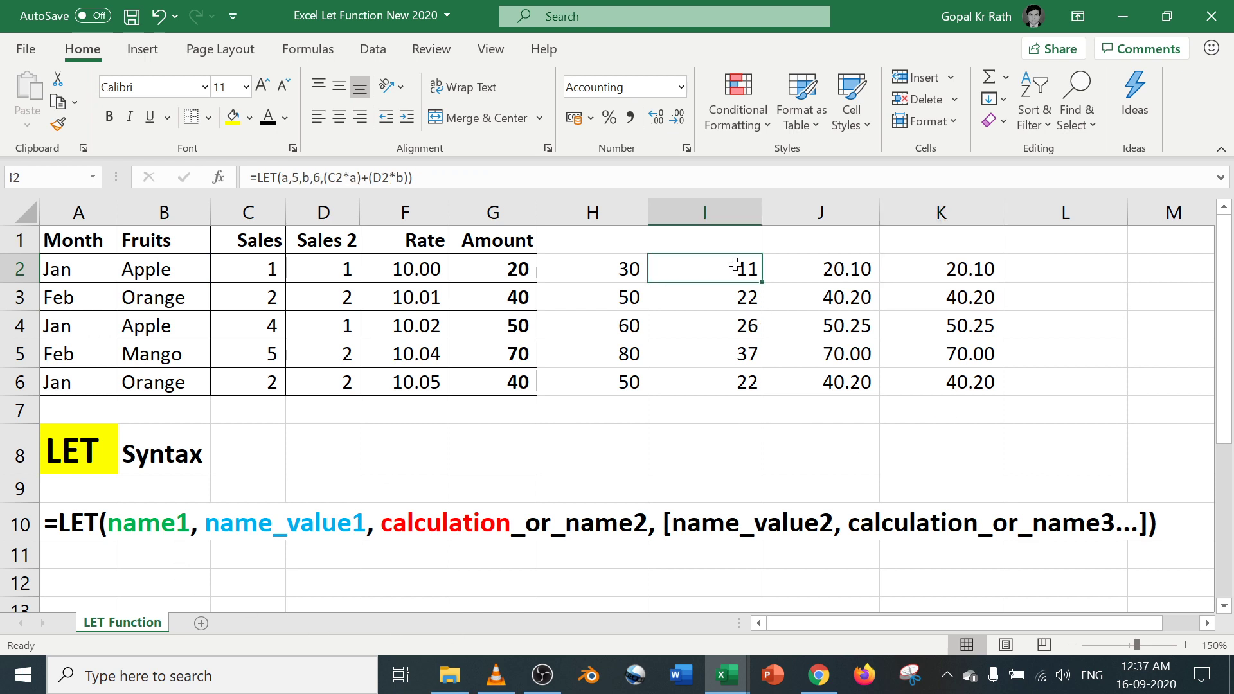
{"action": "double_click", "coordinate": [734, 267]}
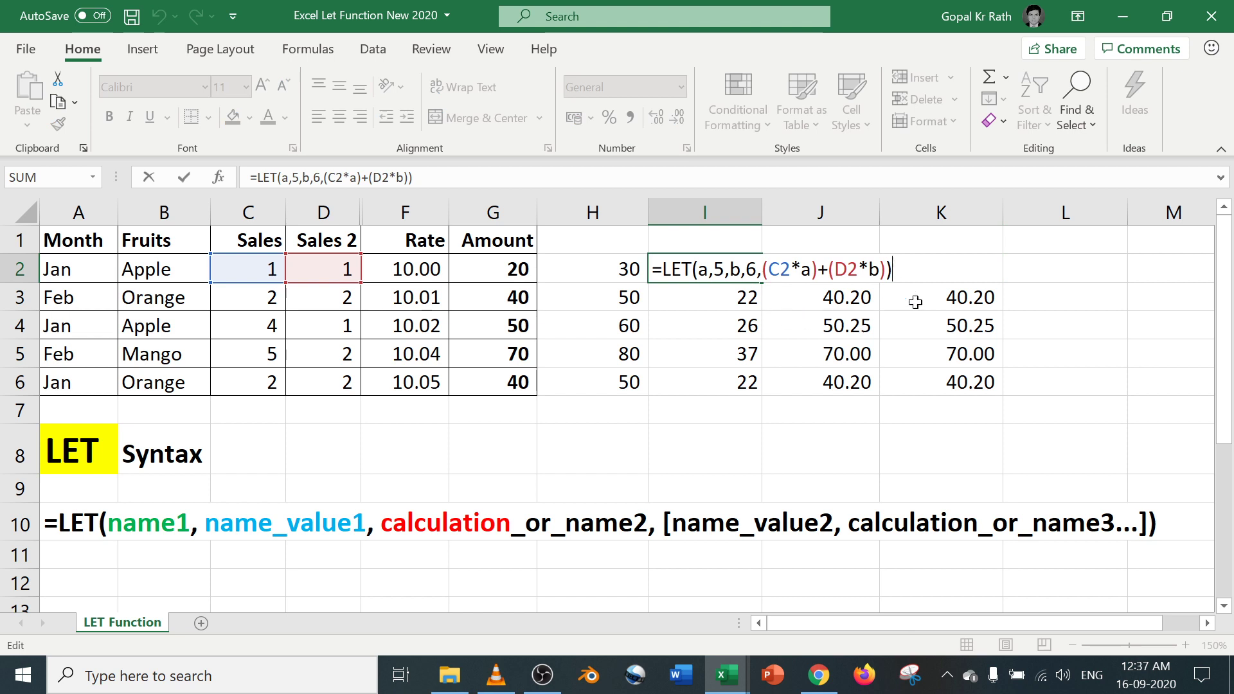
{"action": "left_click", "coordinate": [936, 271]}
{"action": "double_click", "coordinate": [936, 271]}
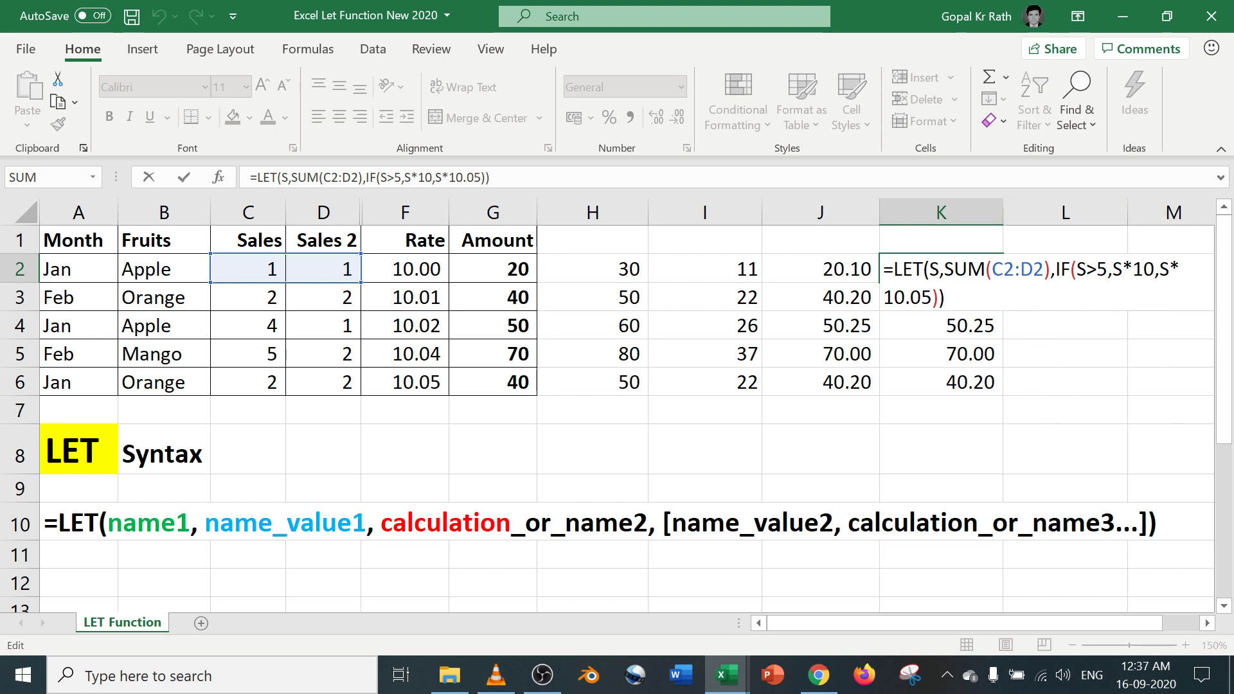
{"action": "key", "text": "Return"}
Inspect the LET formula in K2 and its filled copy in K3 for their cell references, without editing either.
{"action": "key", "text": "Up"}
{"action": "key", "text": "F2"}
{"action": "key", "text": "Escape"}
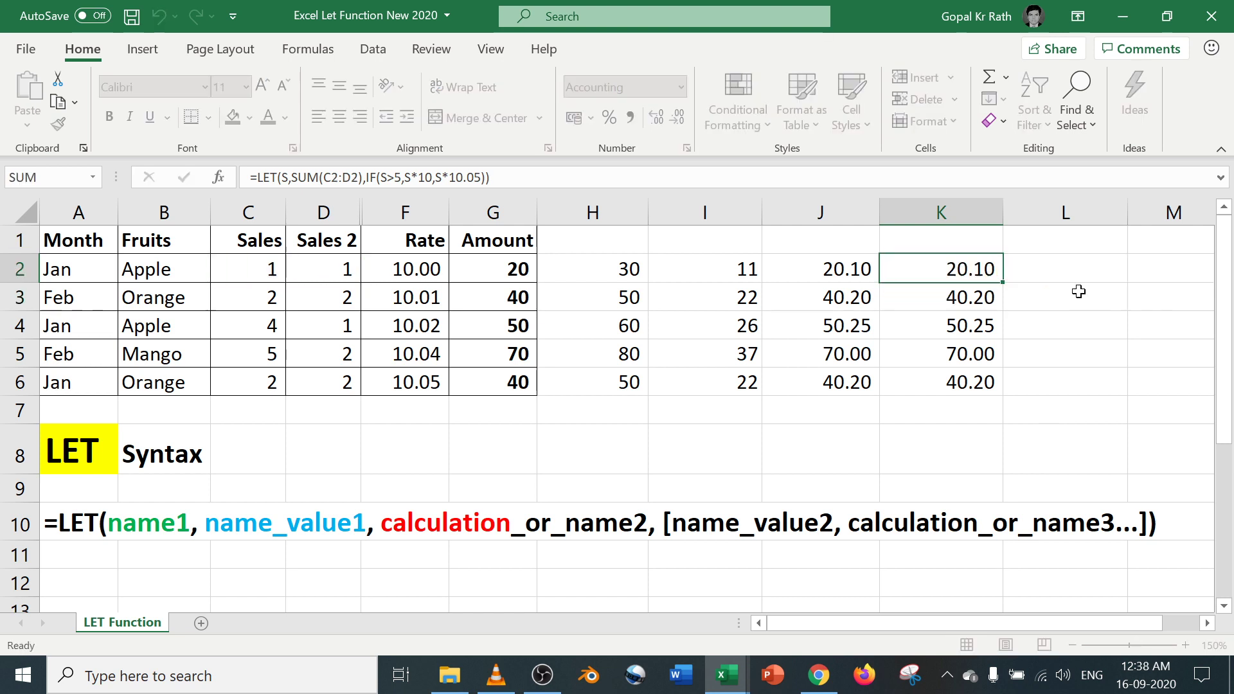
{"action": "key", "text": "Down"}
{"action": "key", "text": "Up"}
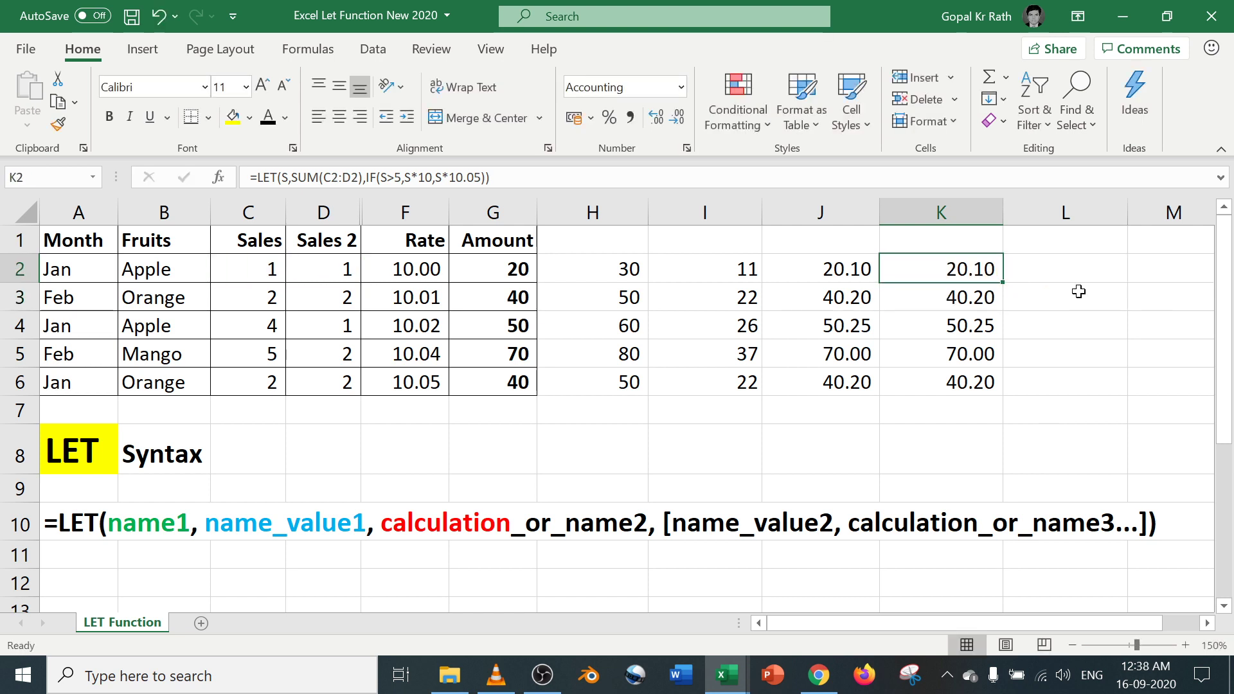
{"action": "key", "text": "F2"}
{"action": "key", "text": "Escape"}
{"action": "key", "text": "Down"}
{"action": "key", "text": "F2"}
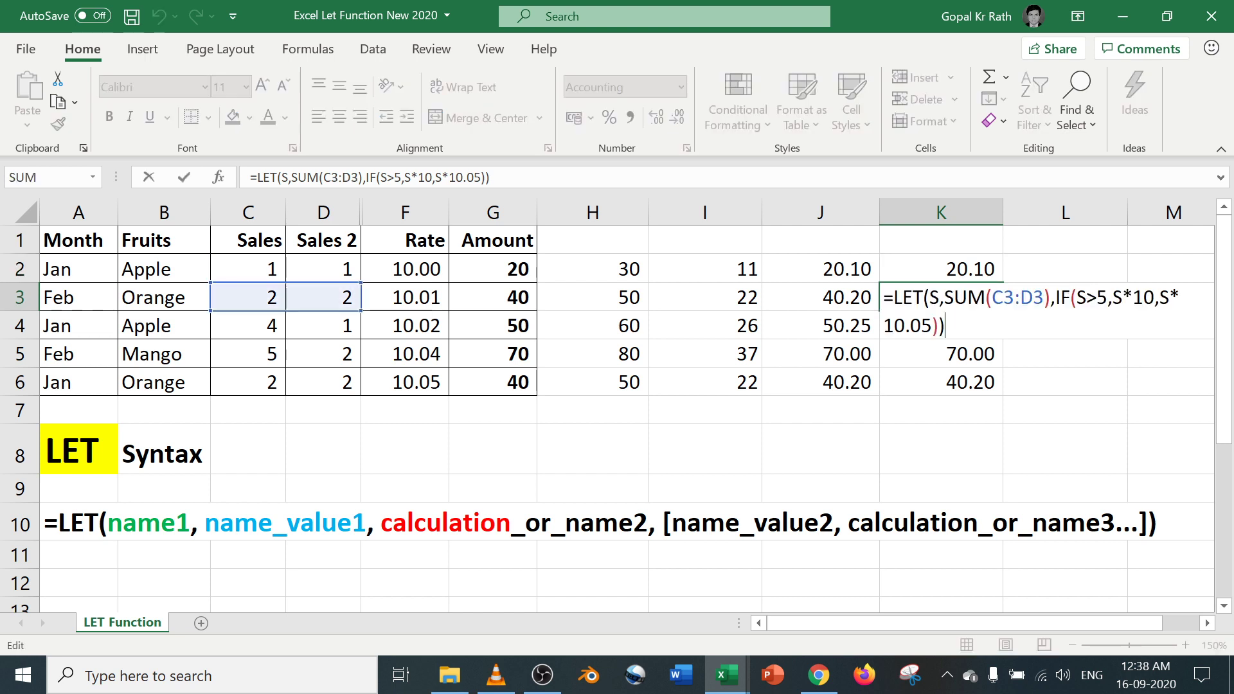
{"action": "key", "text": "Escape"}
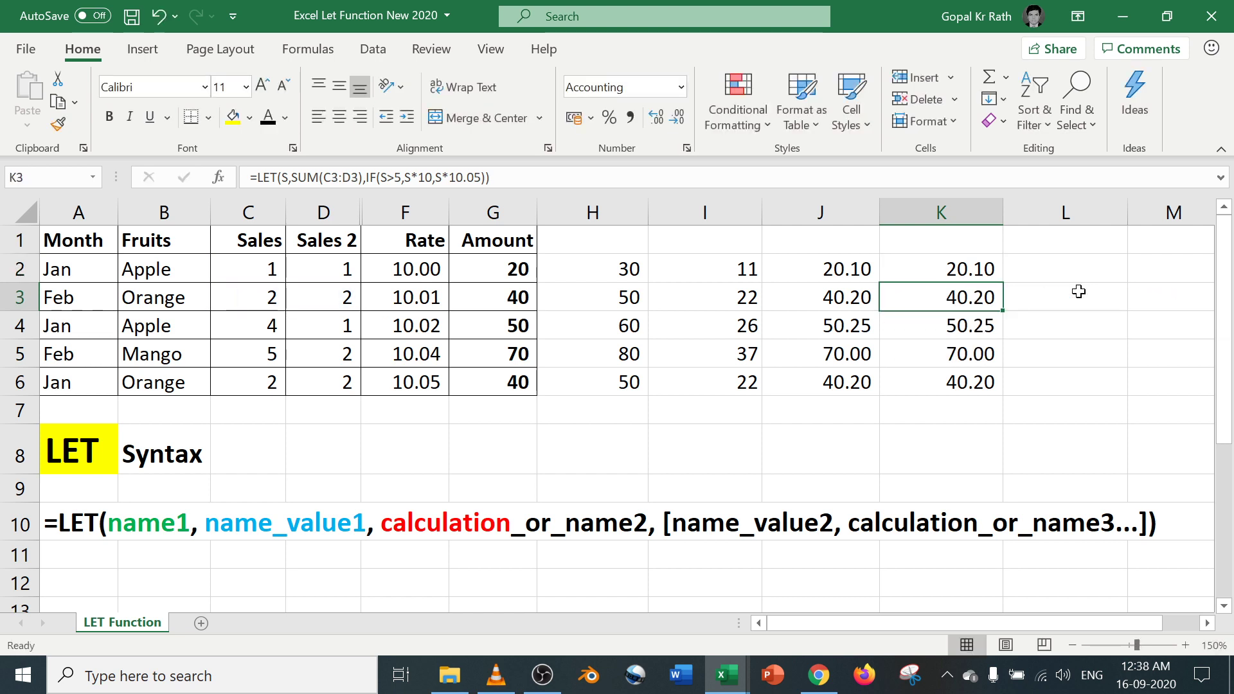